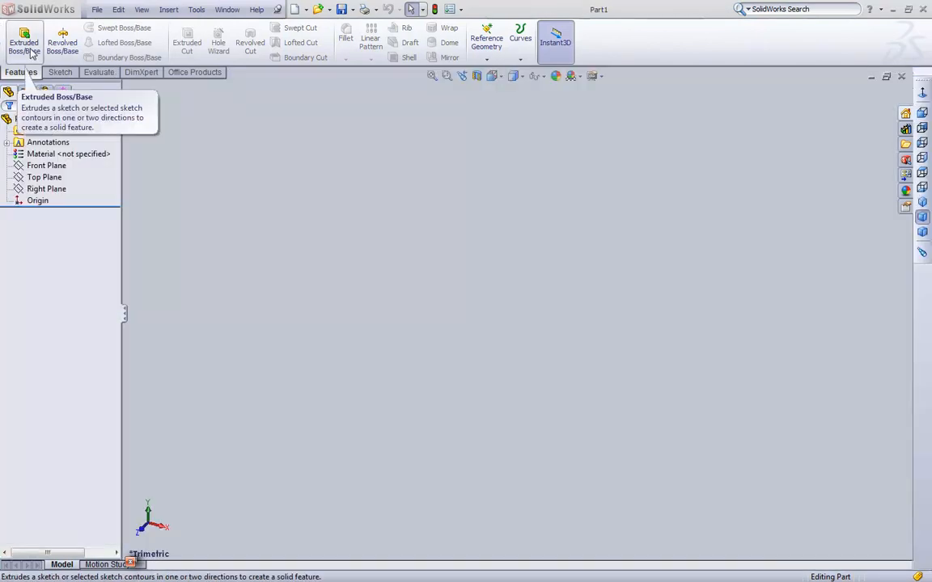
Start an Extruded Boss/Base sketch on the Top Plane and draw a vertical line about 80.6 long passing through the origin.
{"action": "left_click", "coordinate": [30, 51]}
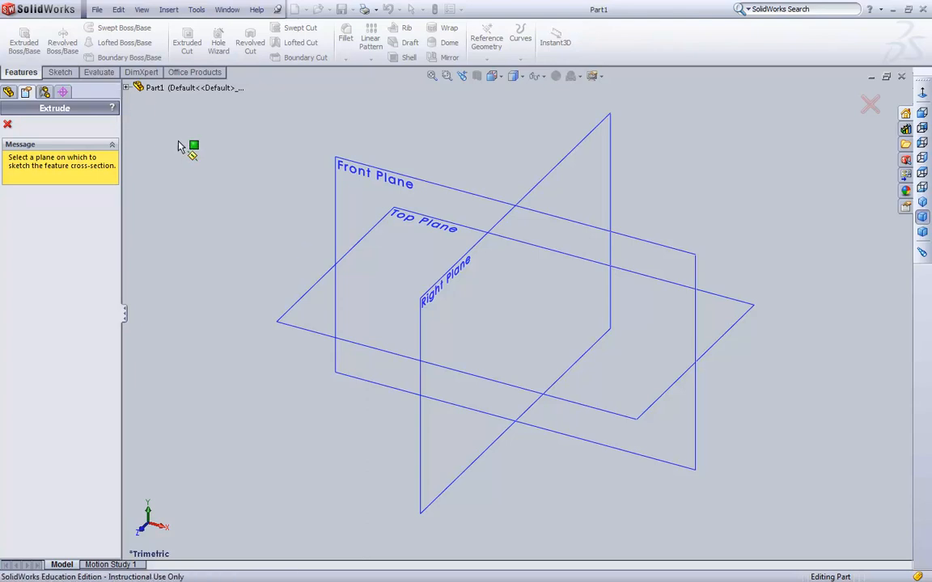
{"action": "left_click", "coordinate": [320, 290]}
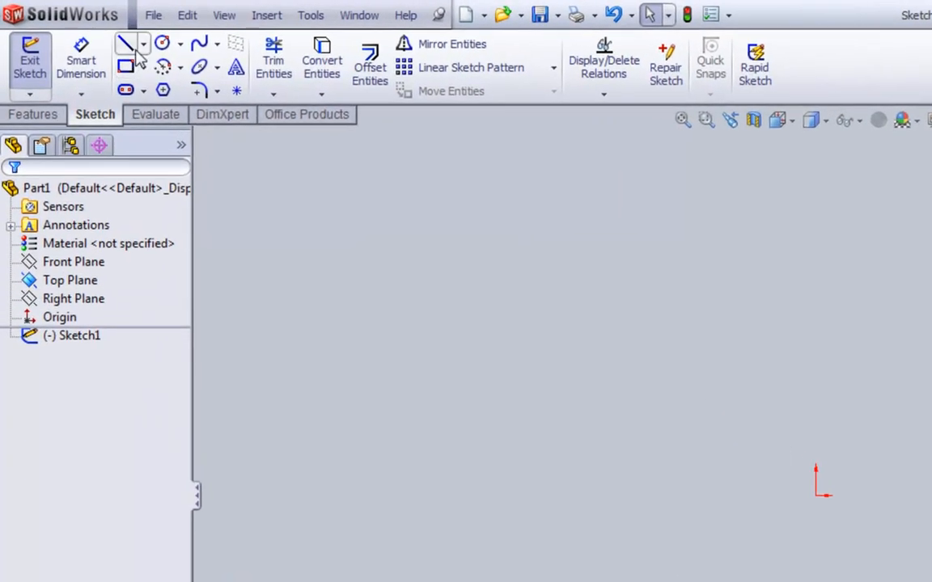
{"action": "left_click", "coordinate": [125, 45]}
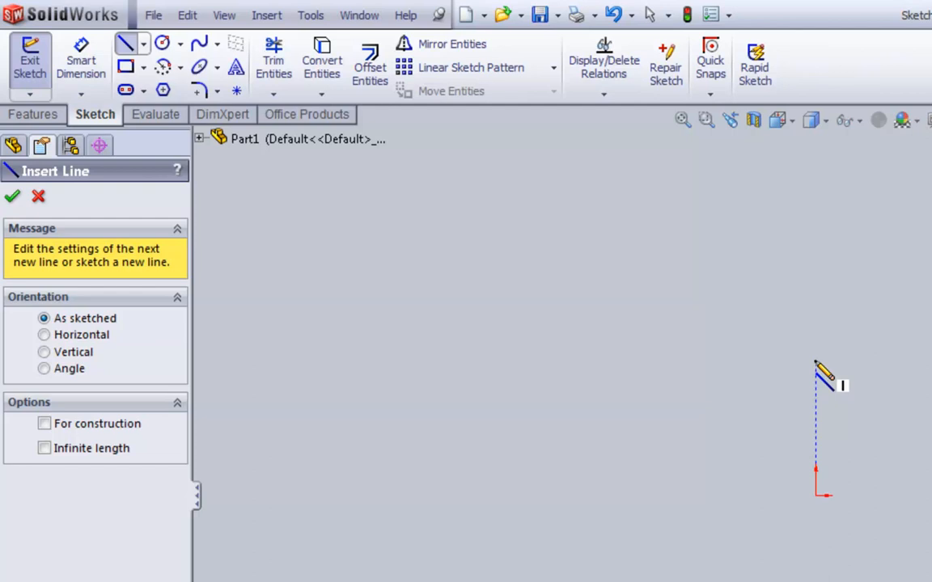
{"action": "left_click", "coordinate": [815, 363]}
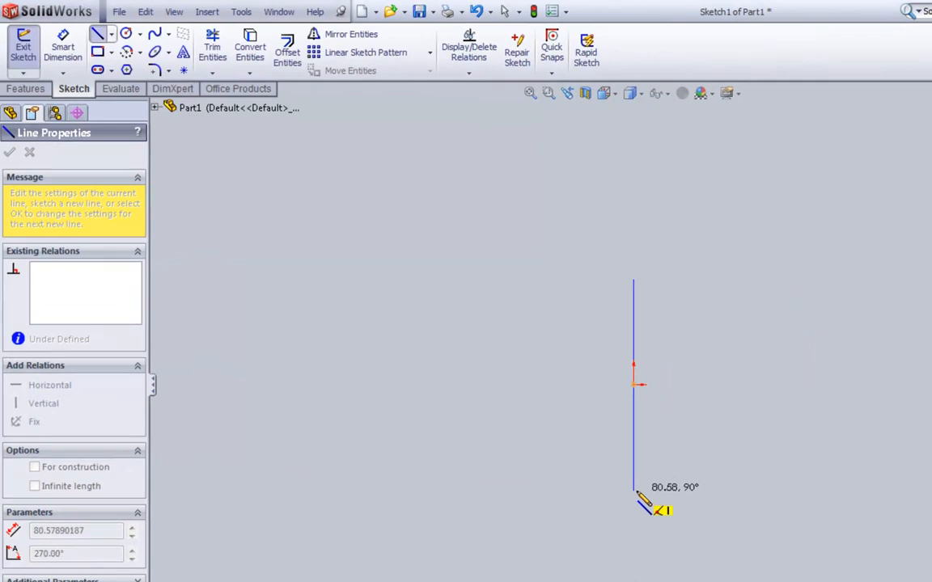
{"action": "left_click", "coordinate": [633, 490]}
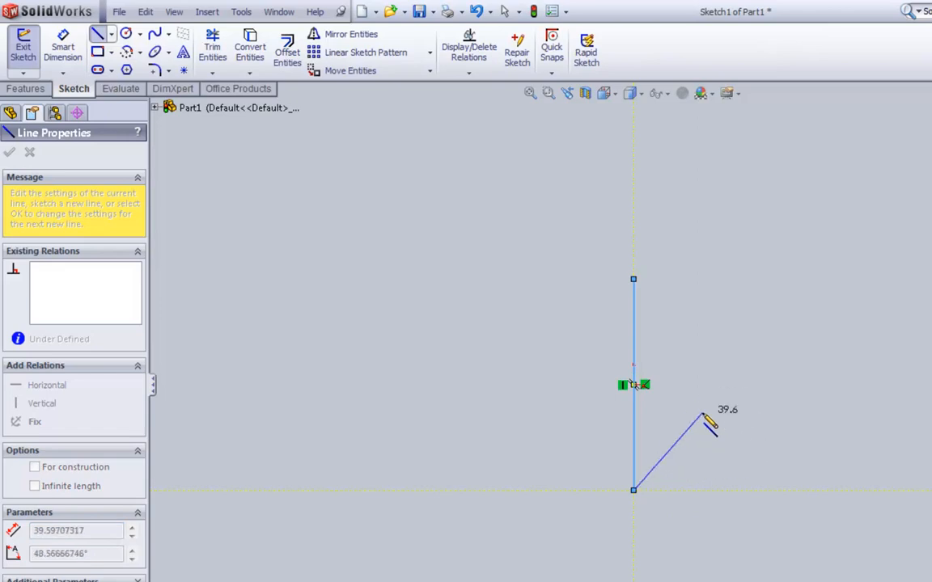
{"action": "key", "text": "Escape"}
{"action": "key", "text": "Escape"}
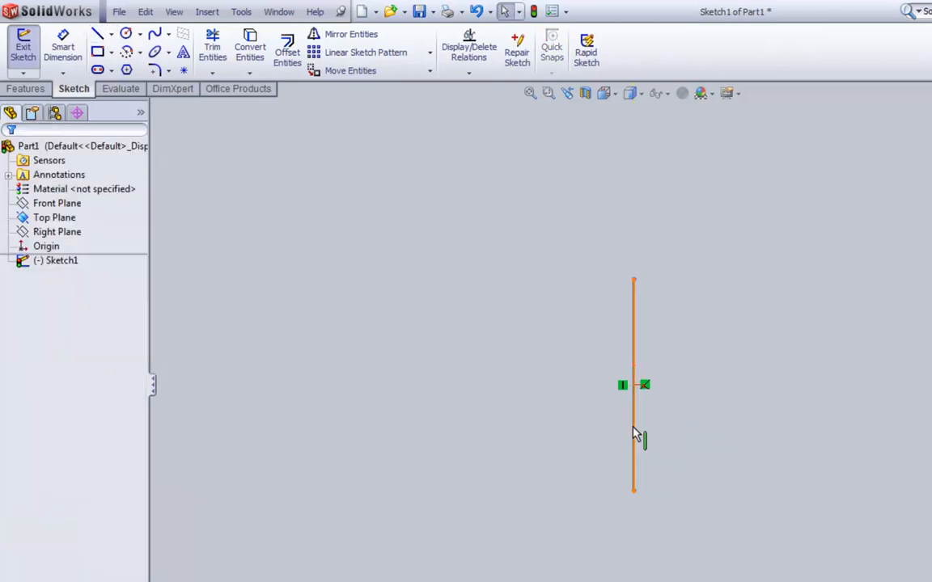
Shorten the vertical line to about 64.8 by moving its upper endpoint down.
{"action": "left_click", "coordinate": [633, 430]}
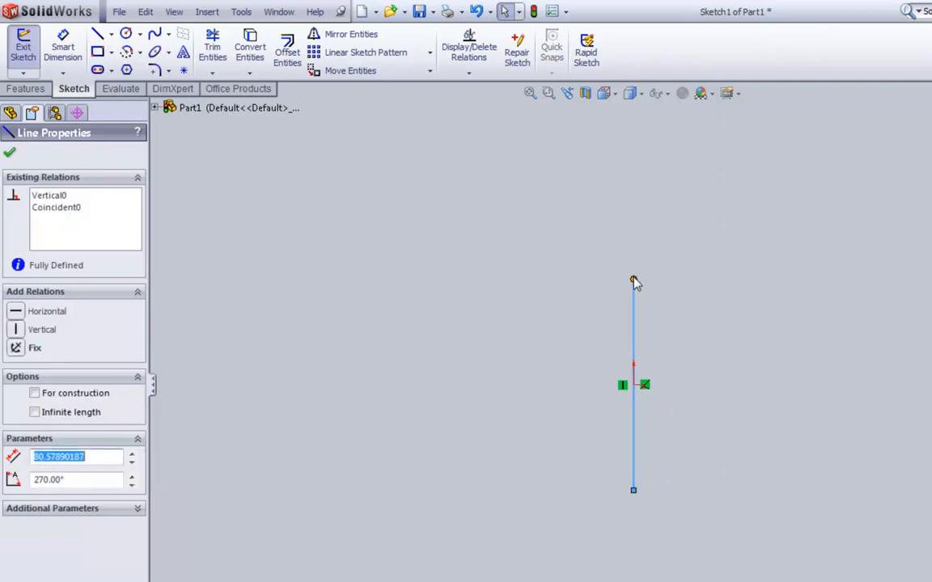
{"action": "left_click_drag", "start_coordinate": [633, 279], "coordinate": [633, 321]}
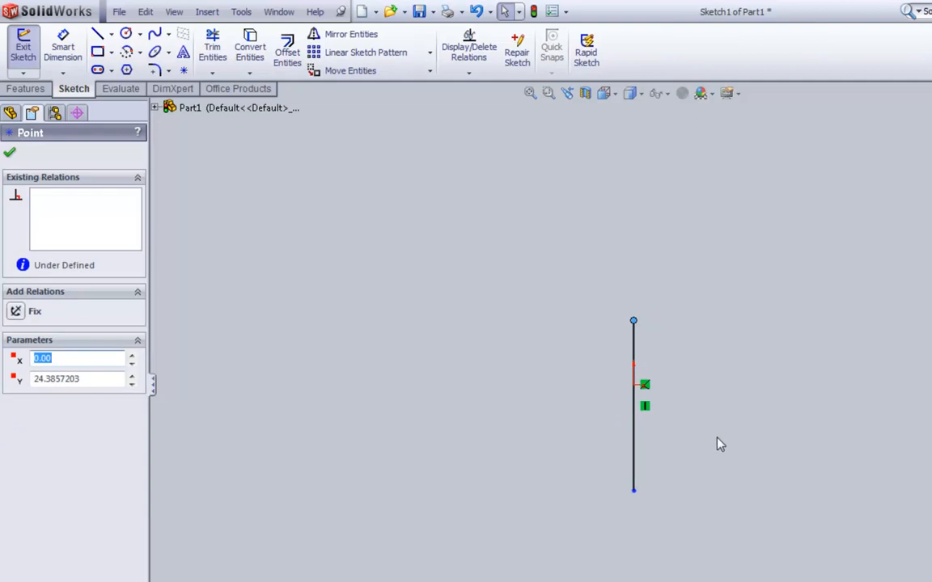
{"action": "left_click", "coordinate": [666, 445]}
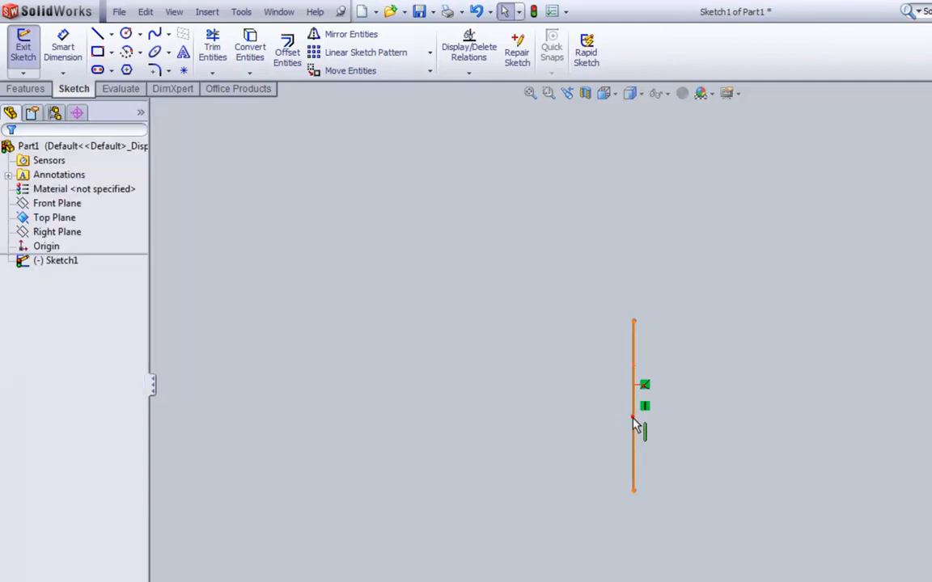
Centre the vertical line on the origin with a Midpoint relation and shorten it until its upper endpoint is at about Y 26.5.
{"action": "left_click", "coordinate": [634, 421]}
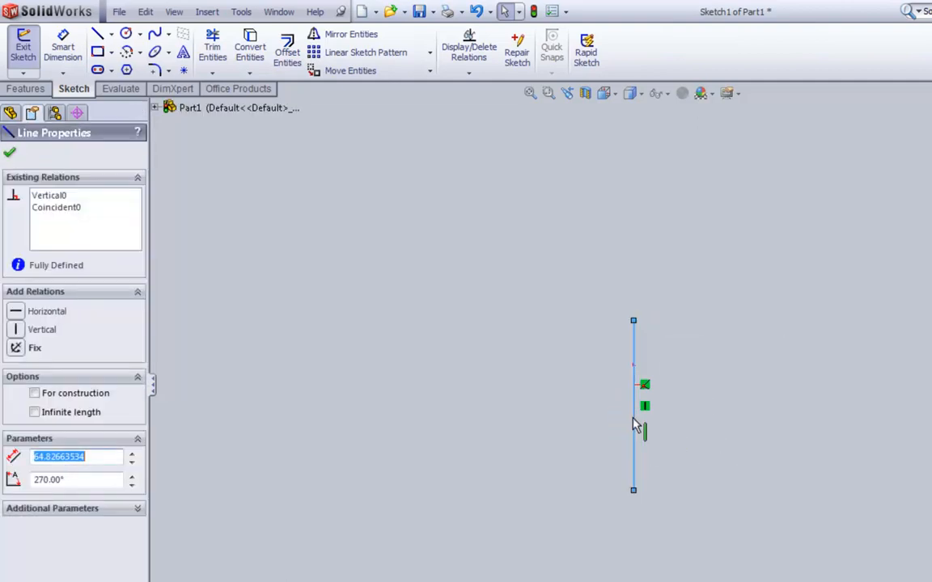
{"action": "left_click", "coordinate": [635, 386], "text": "ctrl"}
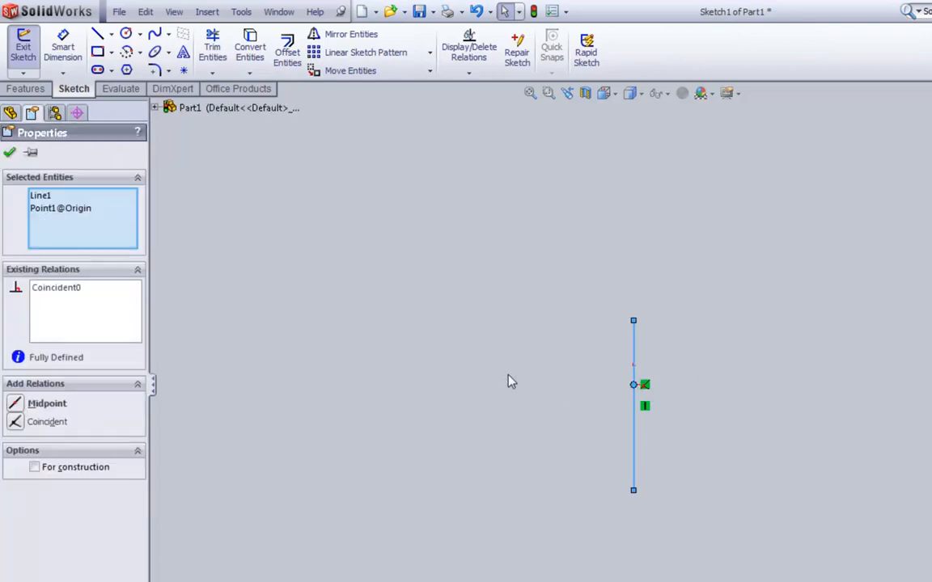
{"action": "left_click", "coordinate": [15, 406]}
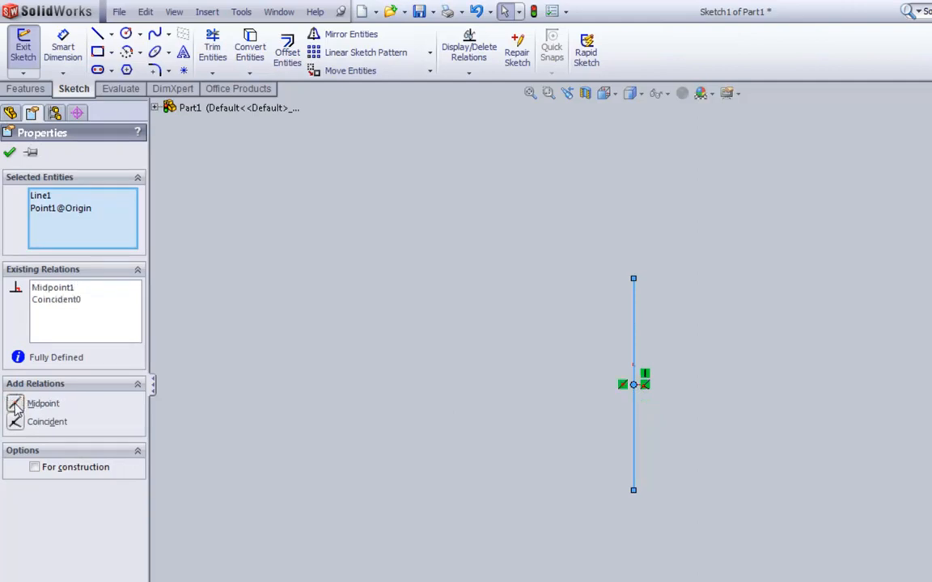
{"action": "left_click", "coordinate": [346, 343]}
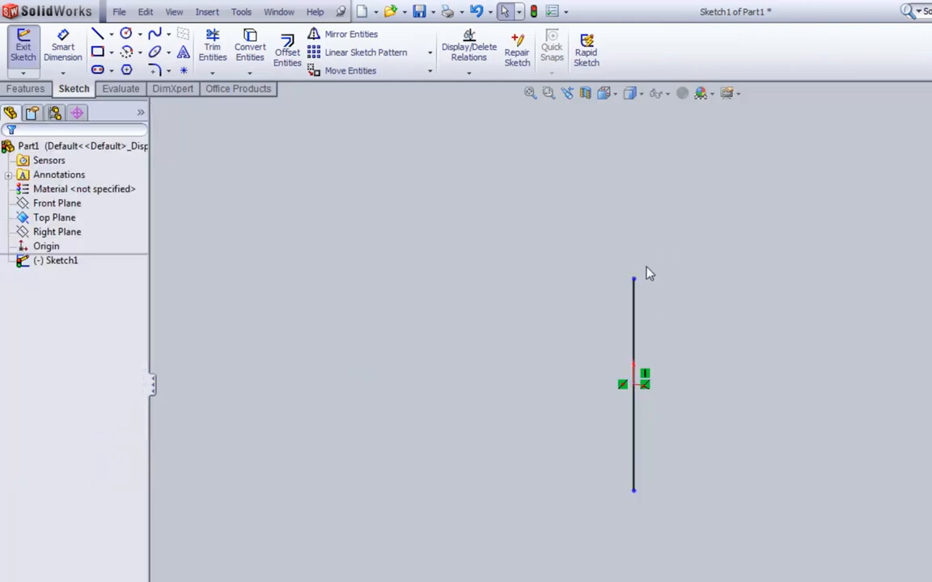
{"action": "left_click_drag", "start_coordinate": [634, 280], "coordinate": [660, 327]}
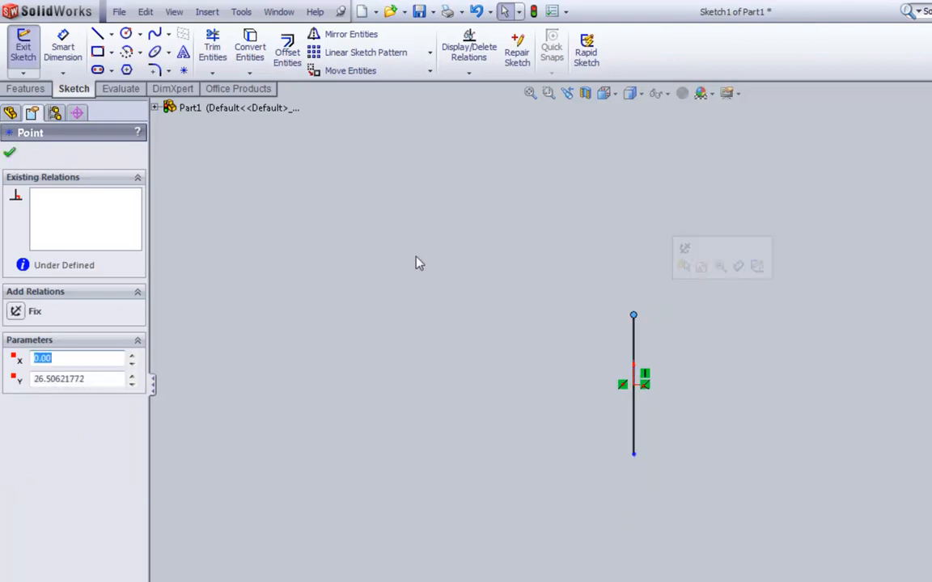
From the vertical line's upper end, sketch leftward a line about 33 long, a shallower sloping line, and a horizontal line about 71.5 long.
{"action": "left_click", "coordinate": [97, 34]}
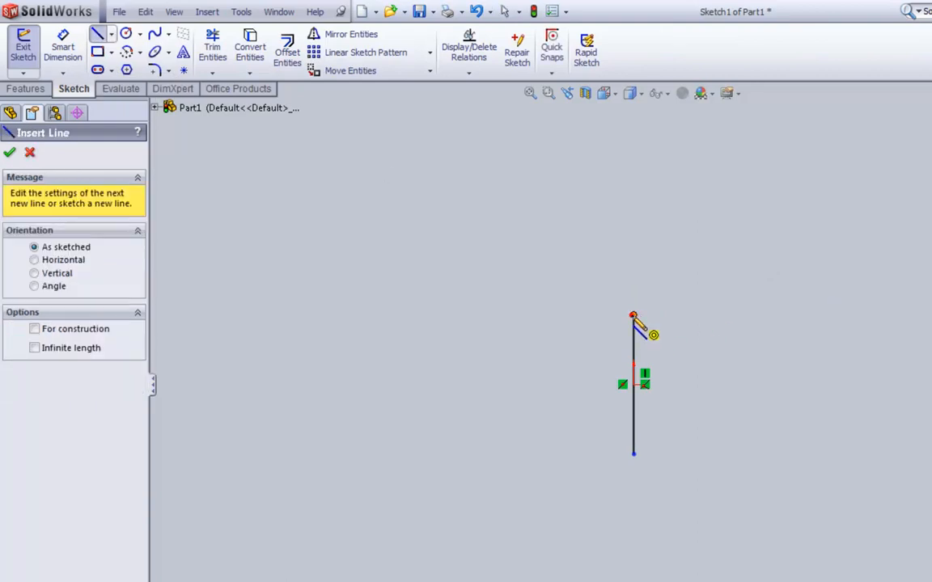
{"action": "left_click", "coordinate": [633, 315]}
{"action": "left_click", "coordinate": [566, 263]}
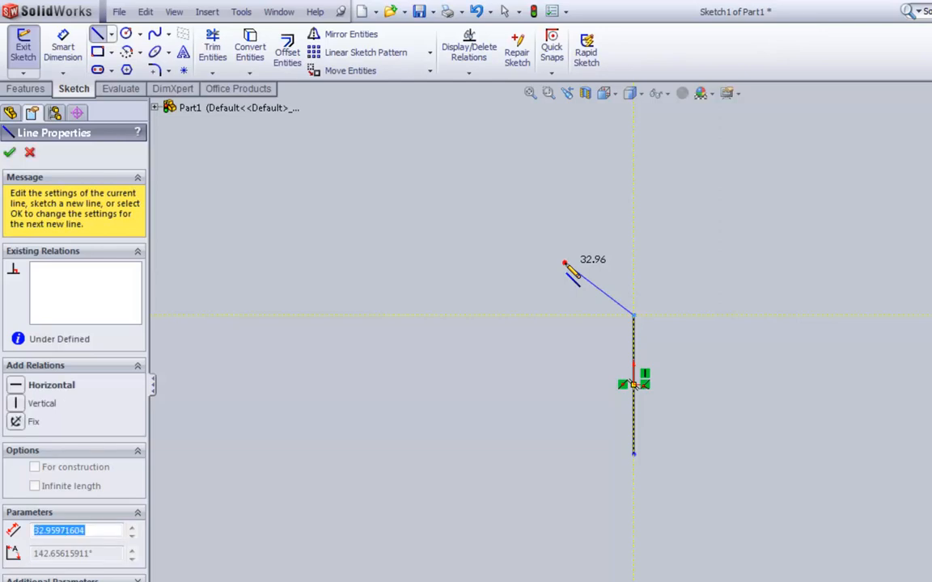
{"action": "left_click", "coordinate": [432, 249]}
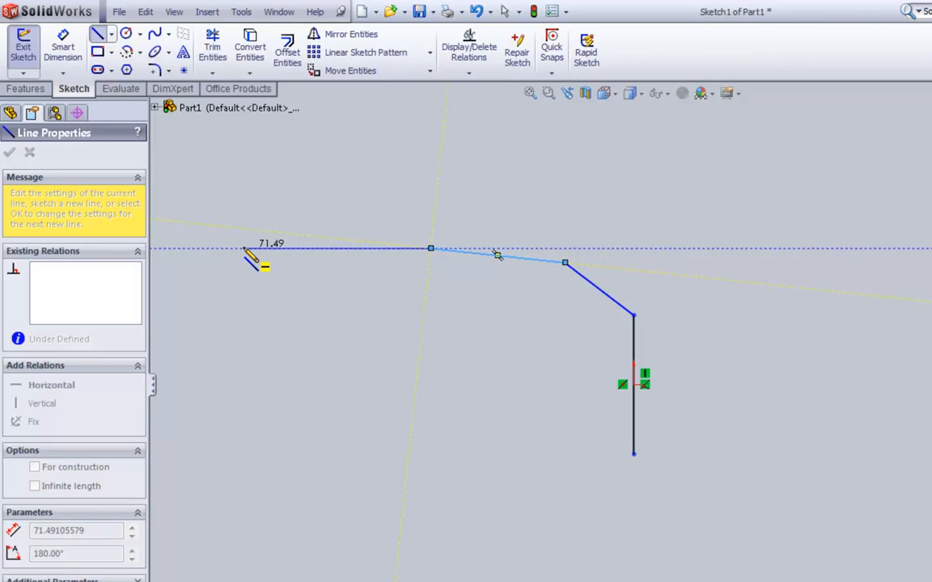
{"action": "left_click", "coordinate": [244, 249]}
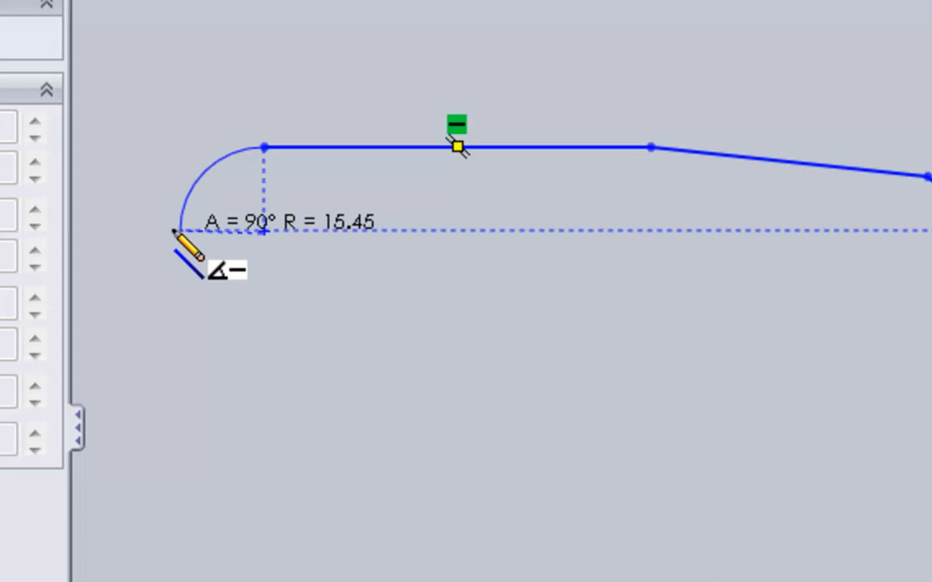
Continue the upper outline with a 90° tangent arc of about 15.45 radius, a vertical line about 27.3 long, and a short inward horizontal line.
{"action": "left_click", "coordinate": [180, 230]}
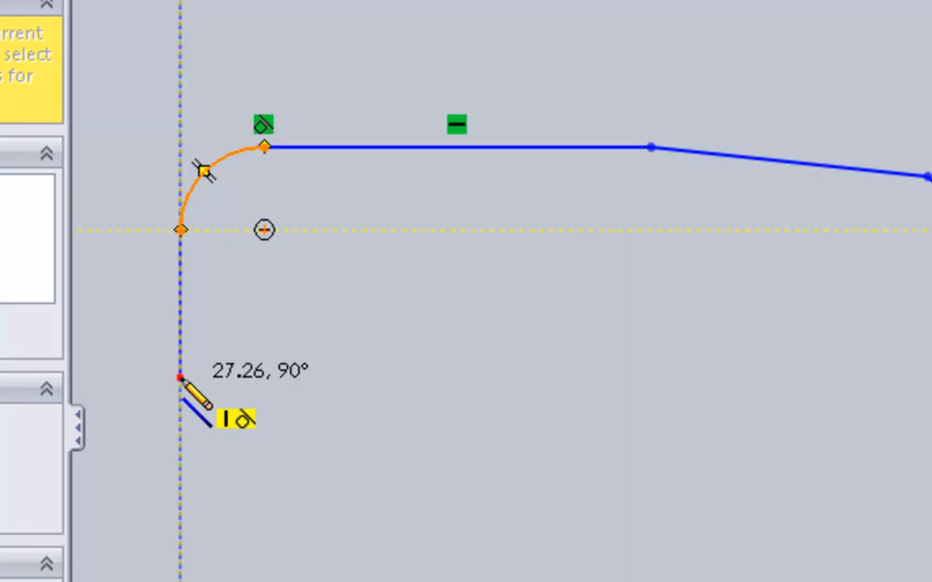
{"action": "left_click", "coordinate": [179, 377]}
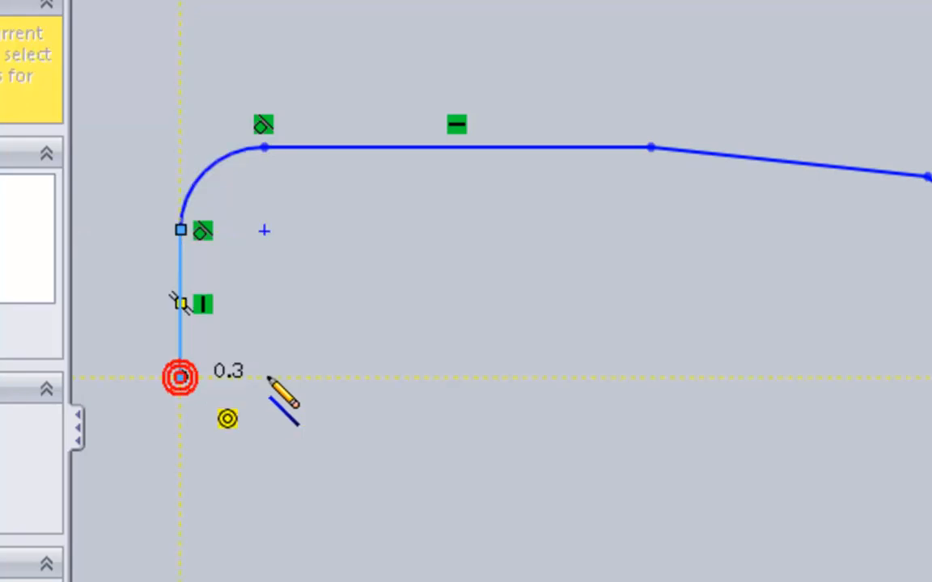
{"action": "left_click", "coordinate": [412, 377]}
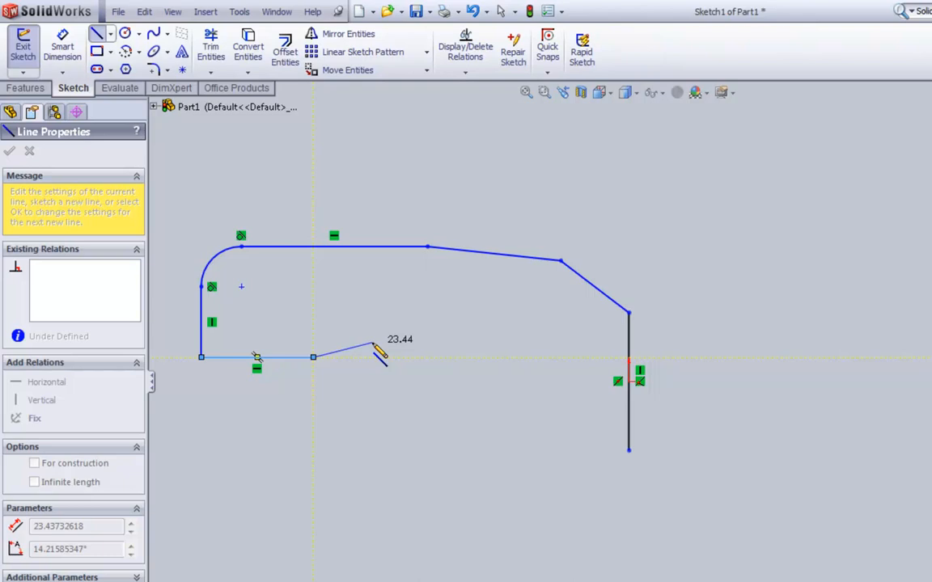
{"action": "key", "text": "Escape"}
{"action": "key", "text": "Escape"}
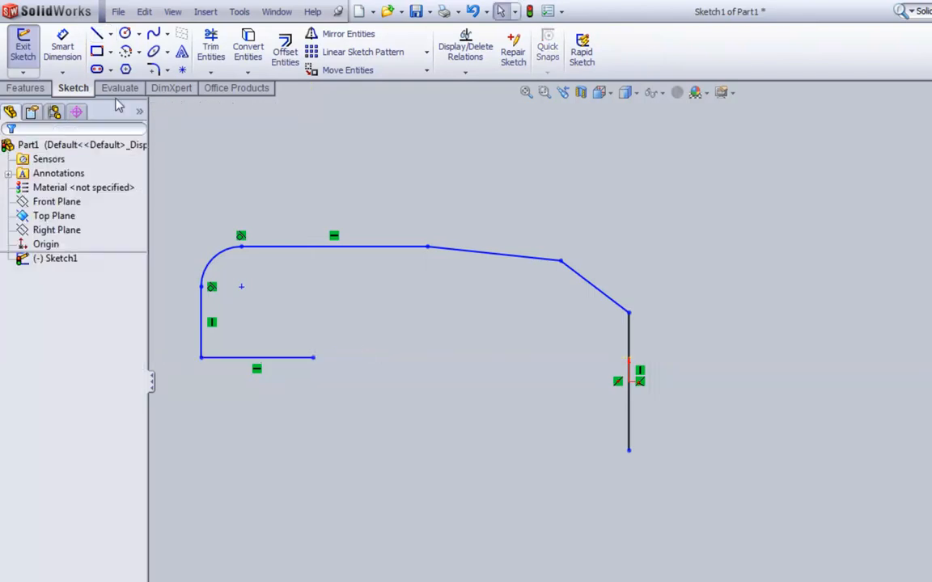
From the vertical line's lower end, sketch three connected lines leftward, about 34.7, 52 and 71.5 long, roughly mirroring the upper outline.
{"action": "left_click", "coordinate": [96, 34]}
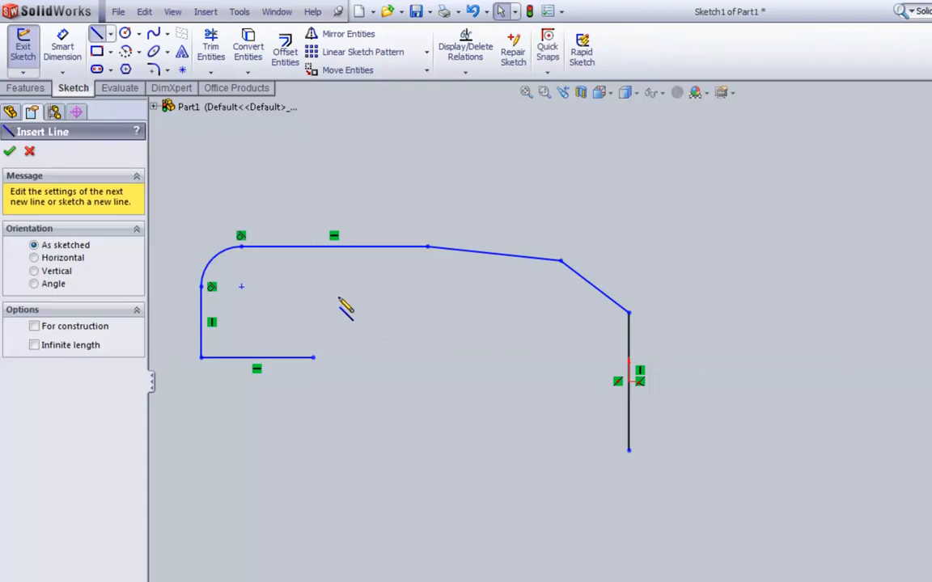
{"action": "left_click", "coordinate": [629, 450]}
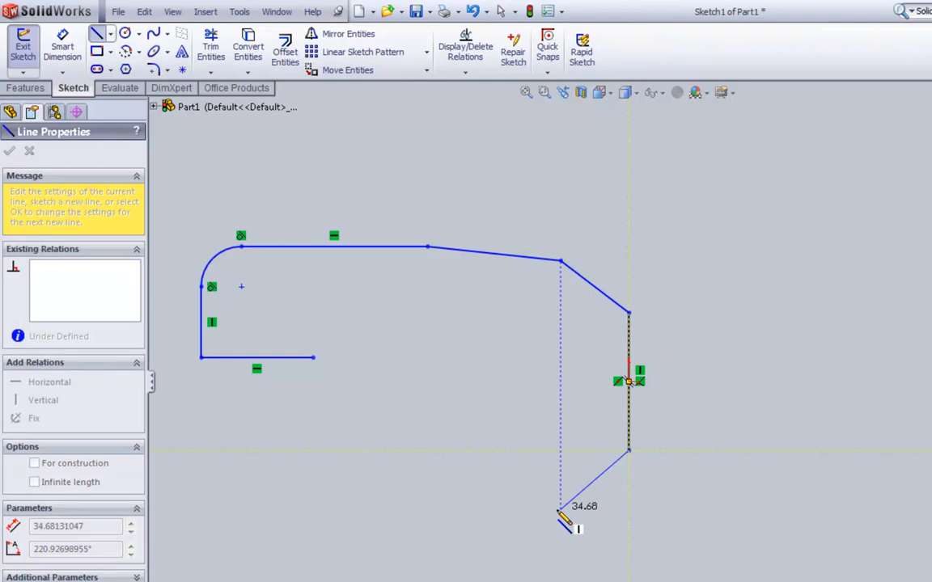
{"action": "left_click", "coordinate": [561, 509]}
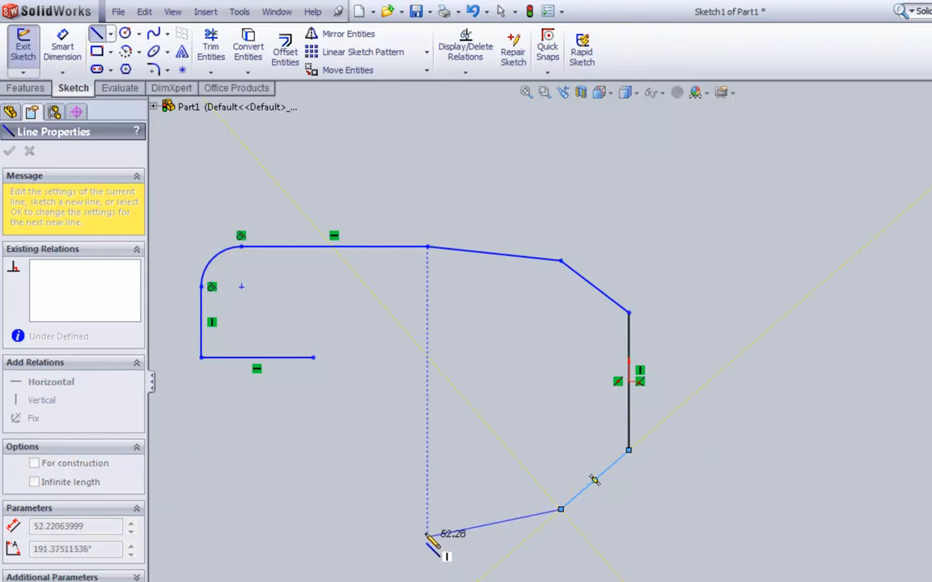
{"action": "left_click", "coordinate": [426, 529]}
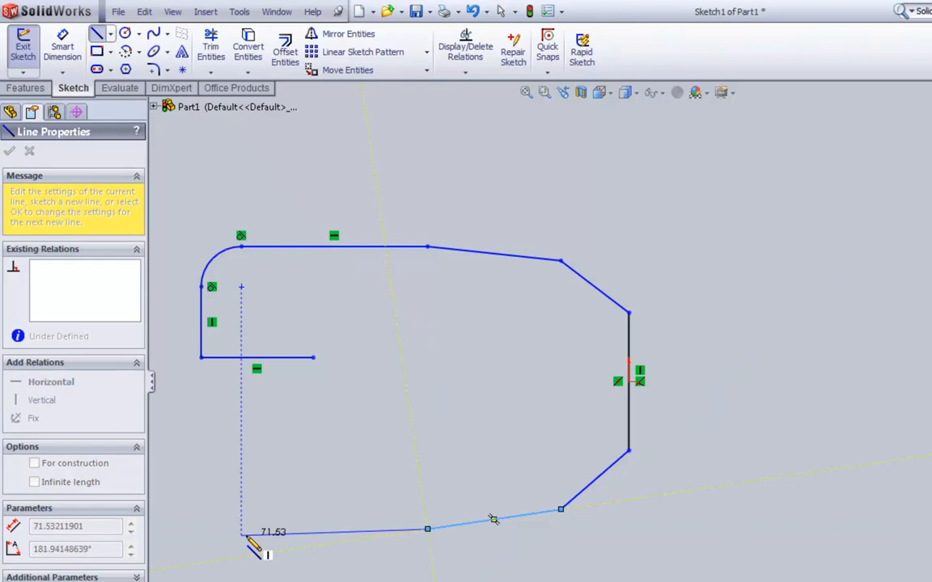
{"action": "left_click", "coordinate": [241, 534]}
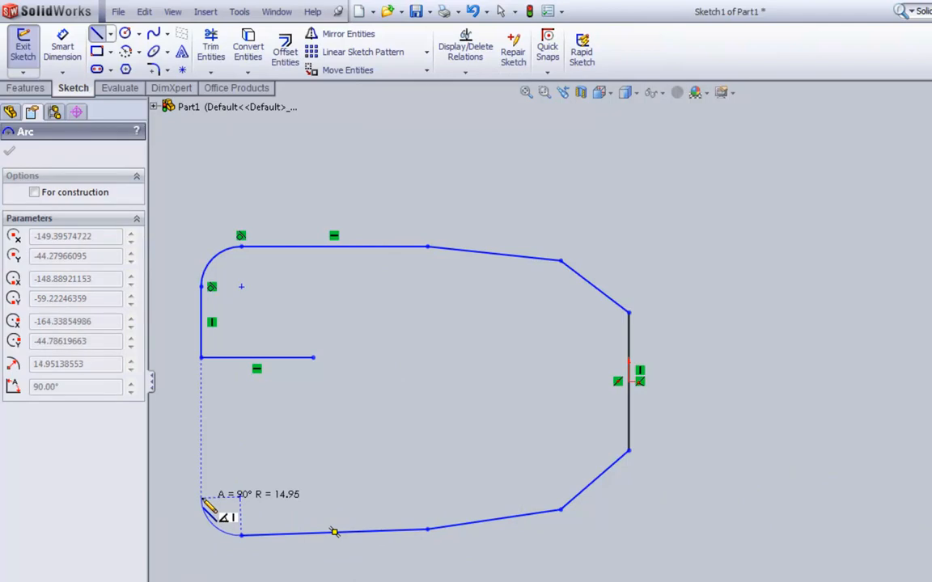
Continue the lower outline with a 90° tangent arc of about 14.95 radius, a vertical line about 25.2 long, and a short inward horizontal line.
{"action": "left_click", "coordinate": [201, 498]}
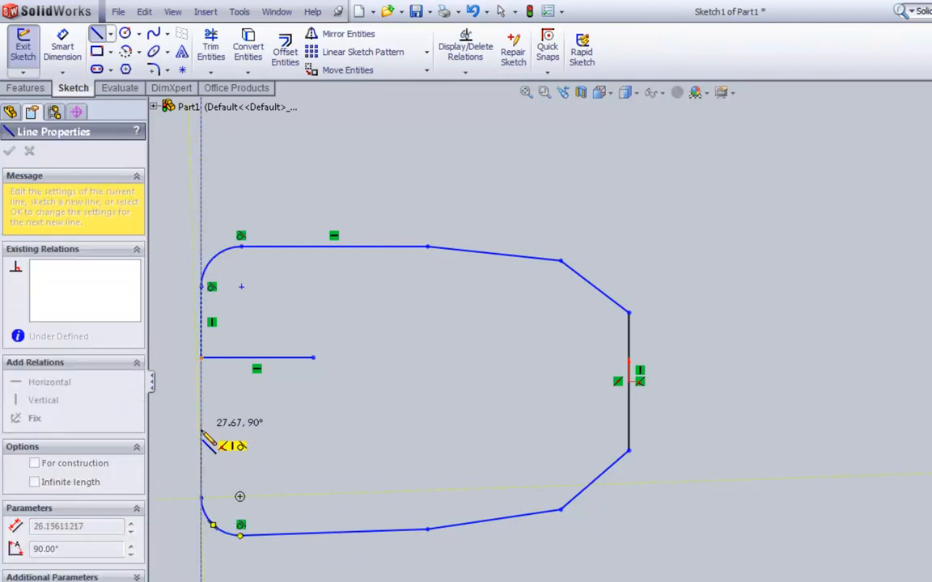
{"action": "left_click", "coordinate": [202, 433]}
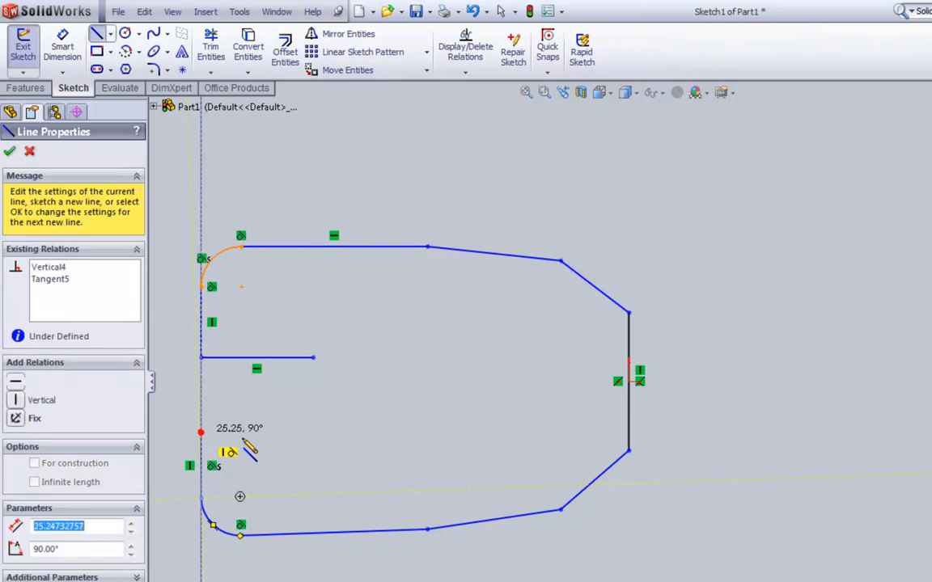
{"action": "left_click", "coordinate": [314, 434]}
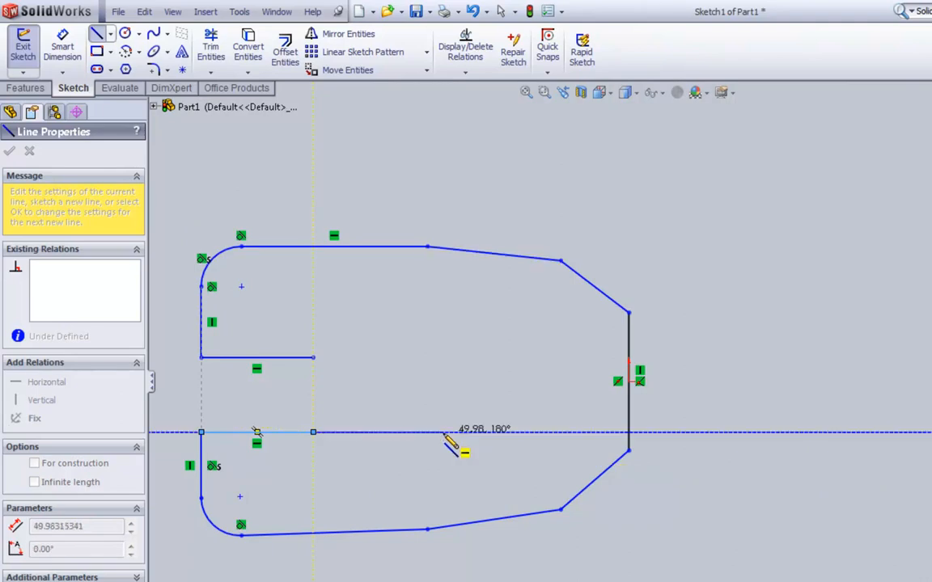
{"action": "key", "text": "Escape"}
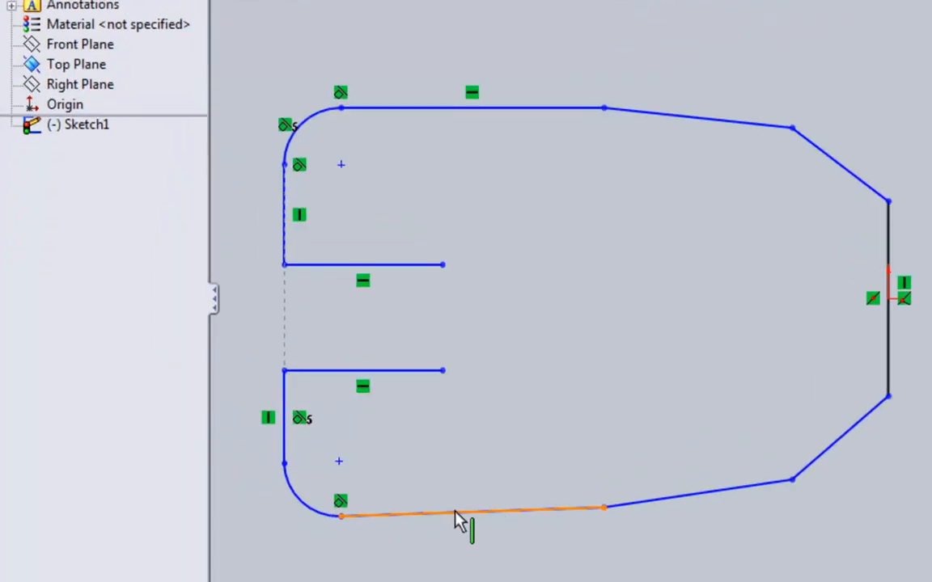
Apply a Horizontal relation to the slightly tilted long line at the lower edge of the profile.
{"action": "left_click", "coordinate": [628, 486]}
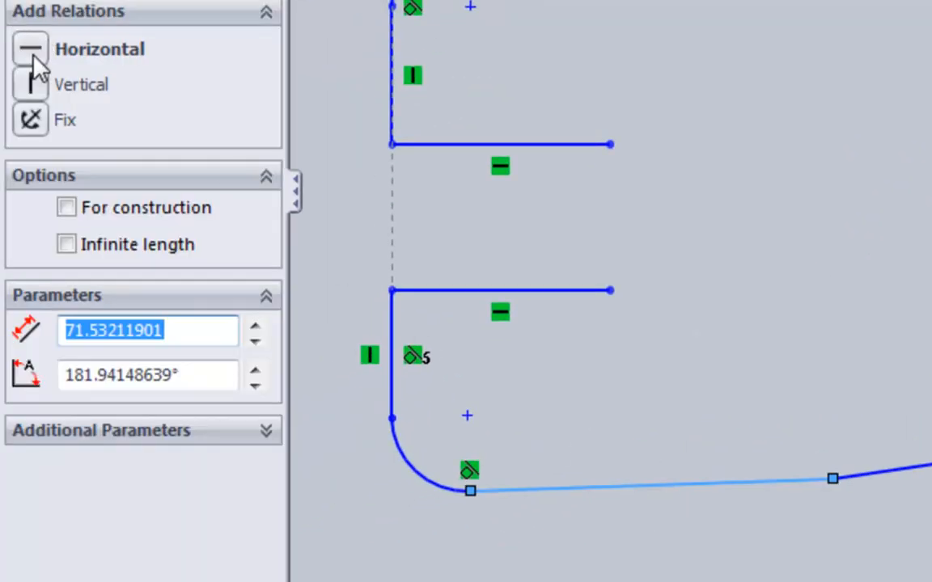
{"action": "left_click", "coordinate": [29, 48]}
{"action": "key", "text": "Escape"}
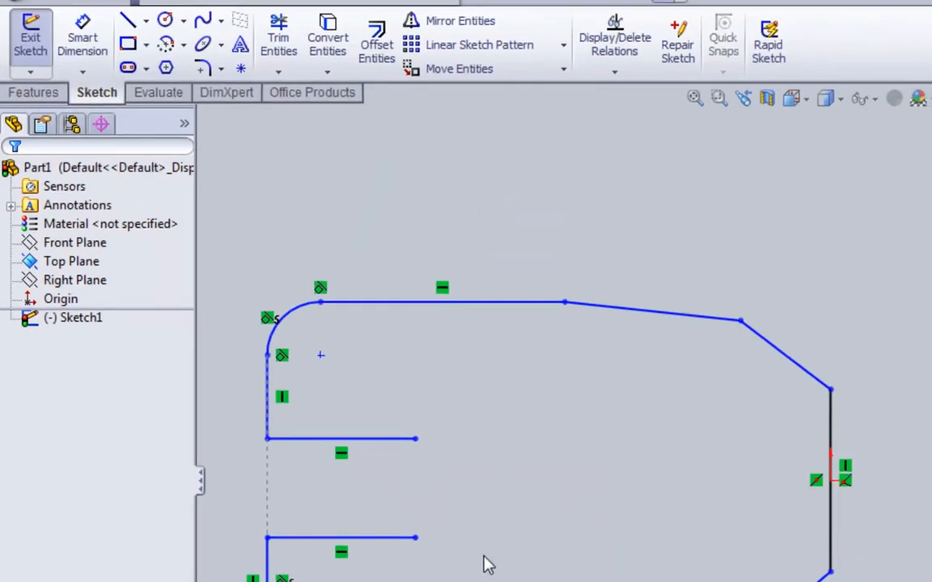
Sketch a horizontal centerline from just outside the slot opening, midway between the slot lines, to the origin.
{"action": "left_click", "coordinate": [145, 23]}
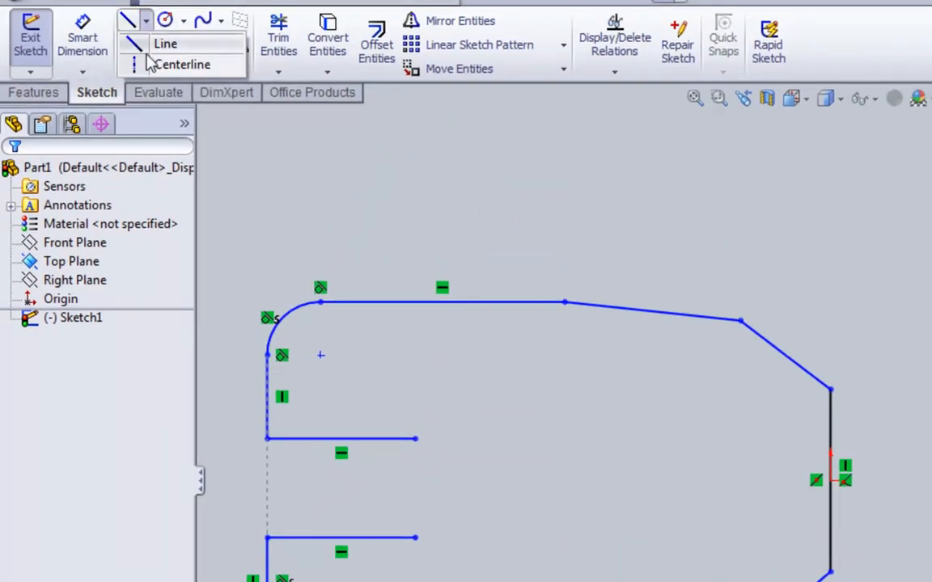
{"action": "left_click", "coordinate": [146, 67]}
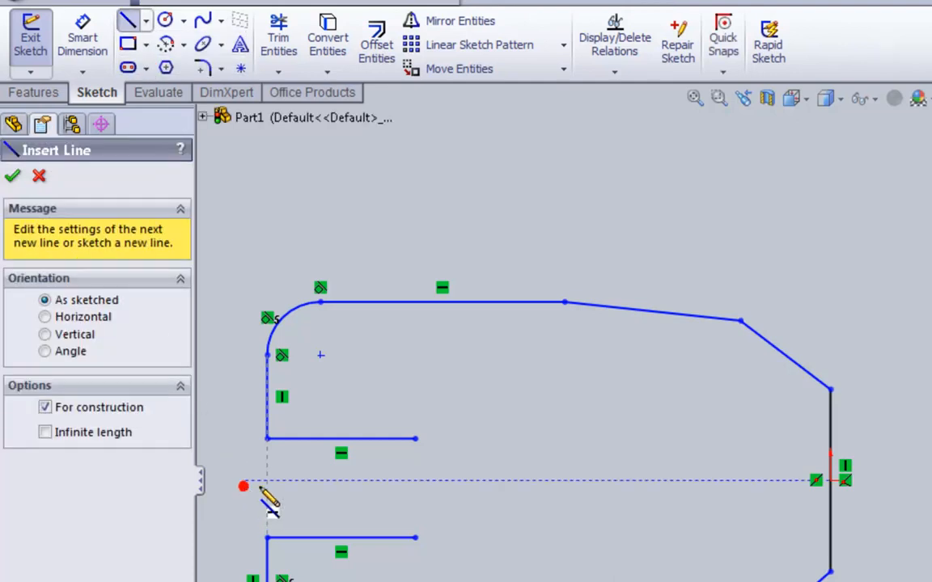
{"action": "left_click", "coordinate": [243, 485]}
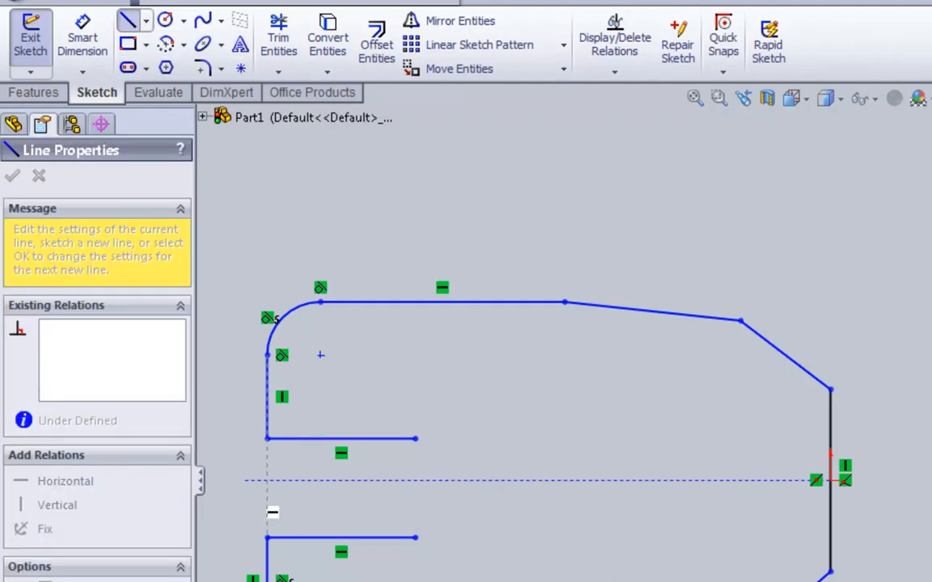
{"action": "left_click", "coordinate": [830, 480]}
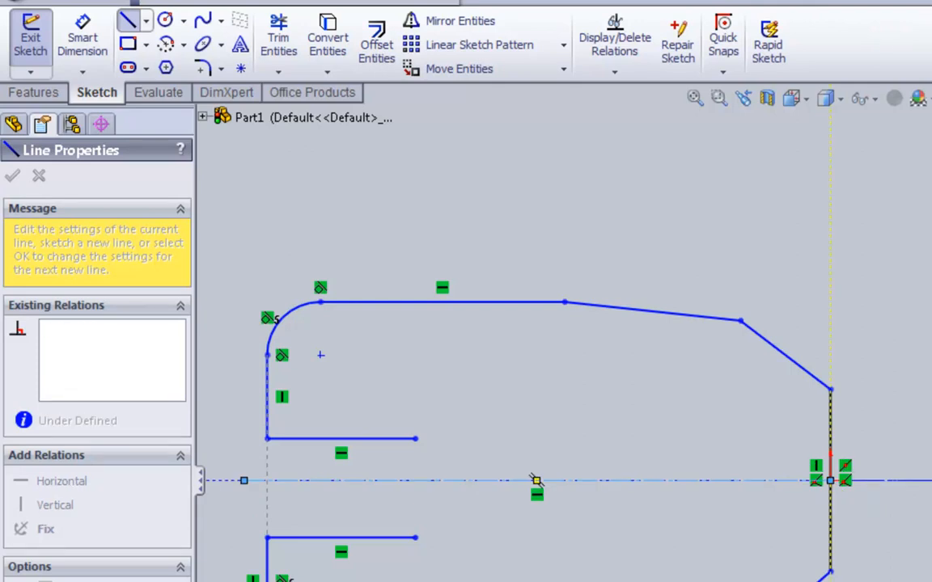
{"action": "key", "text": "Escape"}
{"action": "key", "text": "Escape"}
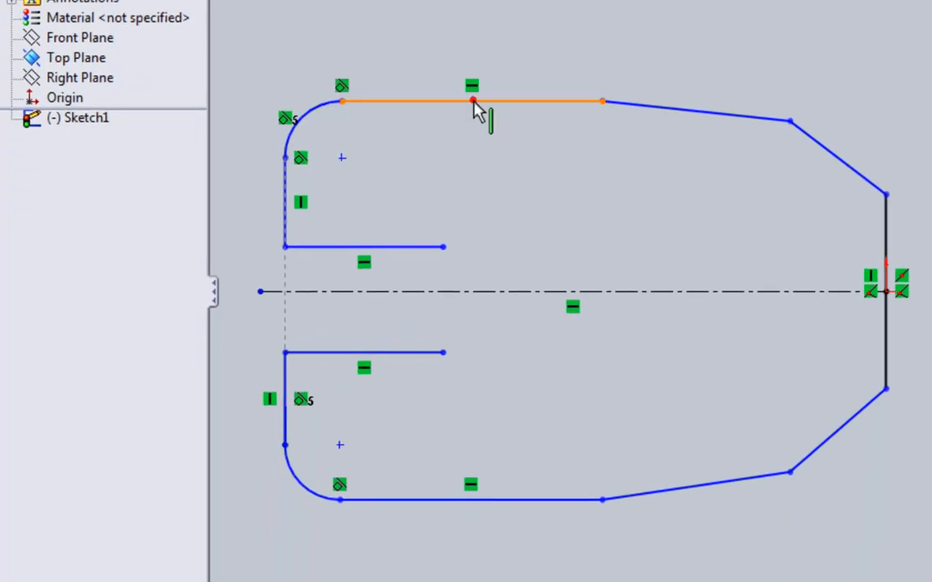
Make the long horizontal lines at the profile's upper and lower edges symmetric about the centerline.
{"action": "left_click", "coordinate": [476, 107]}
{"action": "left_click", "coordinate": [466, 500], "text": "ctrl"}
{"action": "left_click", "coordinate": [453, 296], "text": "ctrl"}
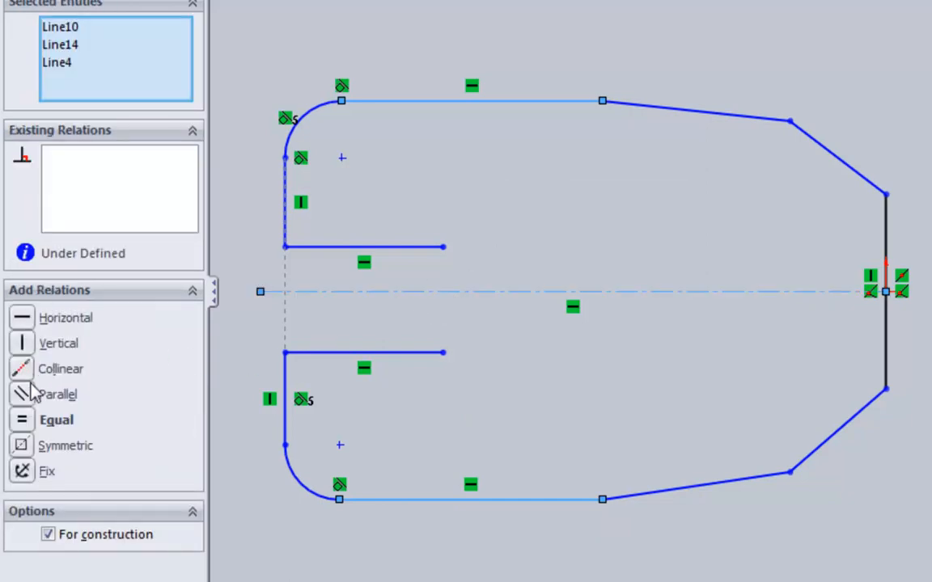
{"action": "left_click", "coordinate": [23, 445]}
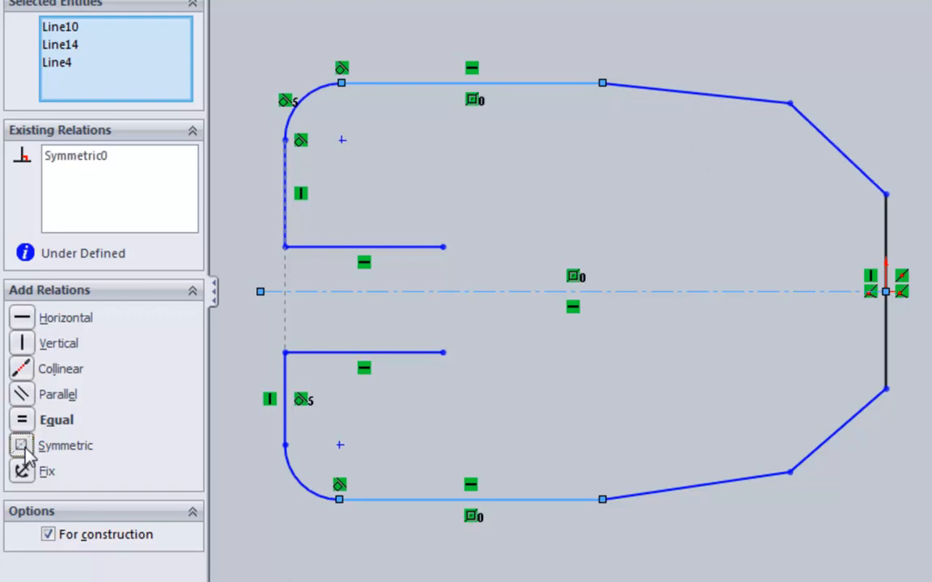
{"action": "left_click", "coordinate": [676, 182]}
Add a Symmetric relation between the upper and lower shallow sloped lines about the centerline.
{"action": "left_click", "coordinate": [665, 96]}
{"action": "left_click", "coordinate": [669, 114]}
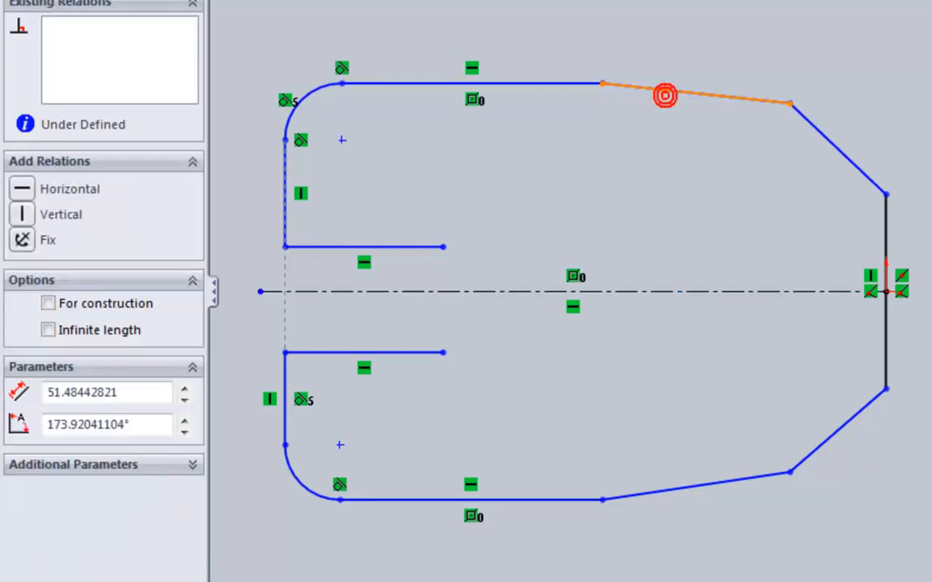
{"action": "left_click", "coordinate": [701, 500], "text": "ctrl"}
{"action": "left_click", "coordinate": [682, 292], "text": "ctrl"}
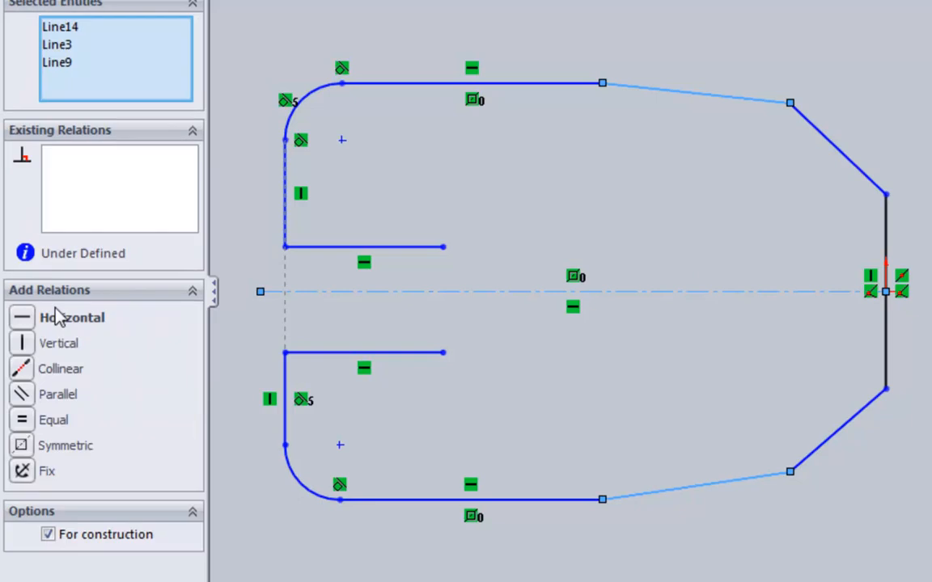
{"action": "left_click", "coordinate": [62, 448]}
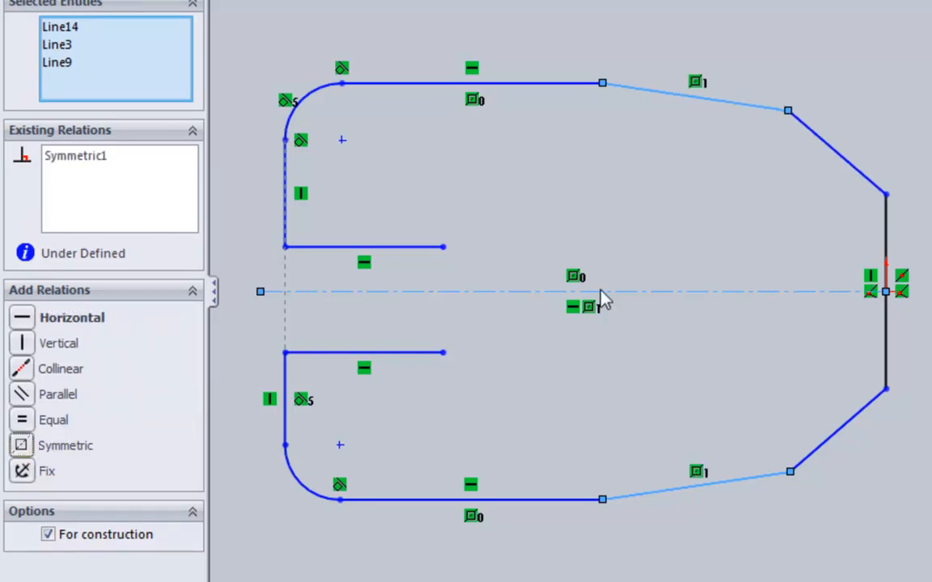
{"action": "left_click", "coordinate": [763, 209]}
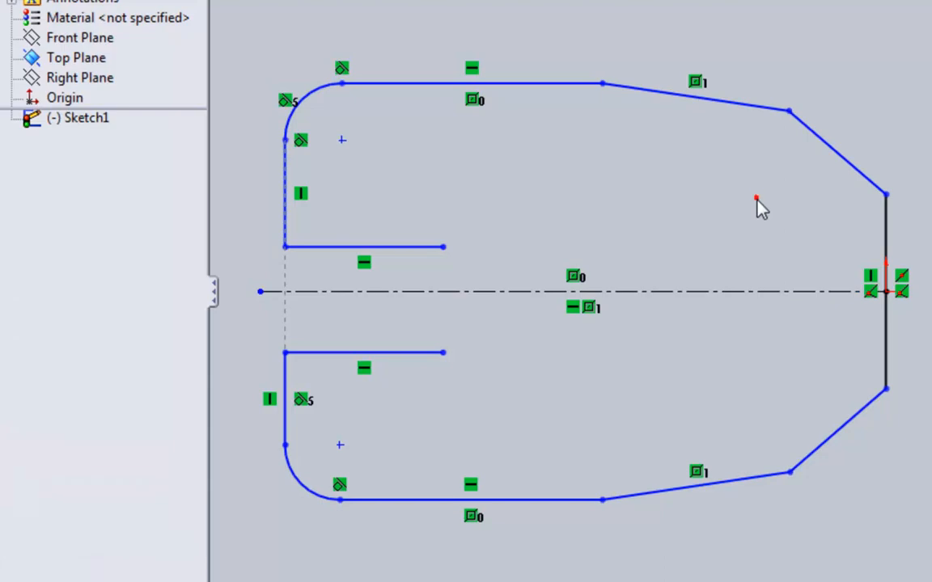
Add a Symmetric relation about the centerline to the two steep sloped lines adjoining the vertical line through the origin.
{"action": "left_click", "coordinate": [819, 146]}
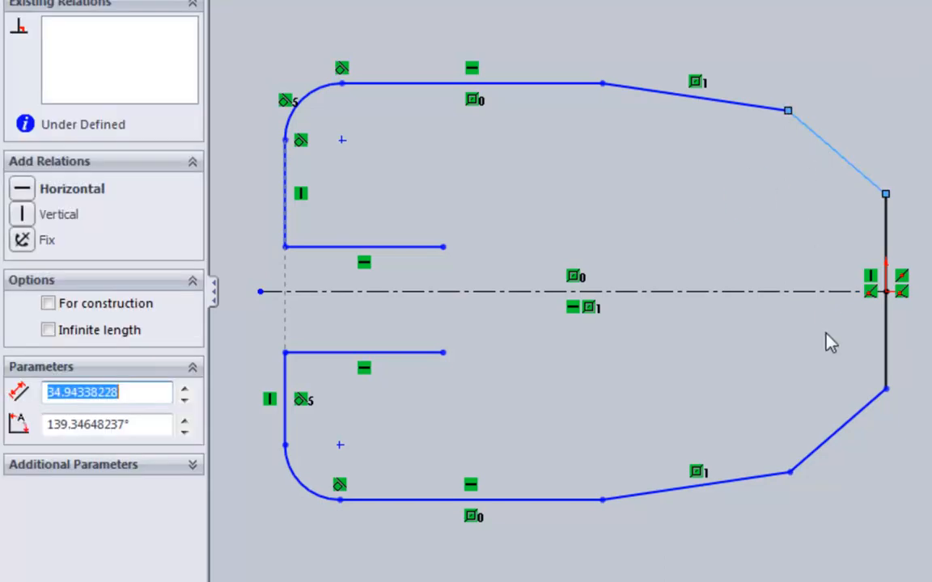
{"action": "left_click", "coordinate": [838, 433], "text": "ctrl"}
{"action": "left_click", "coordinate": [684, 293], "text": "ctrl"}
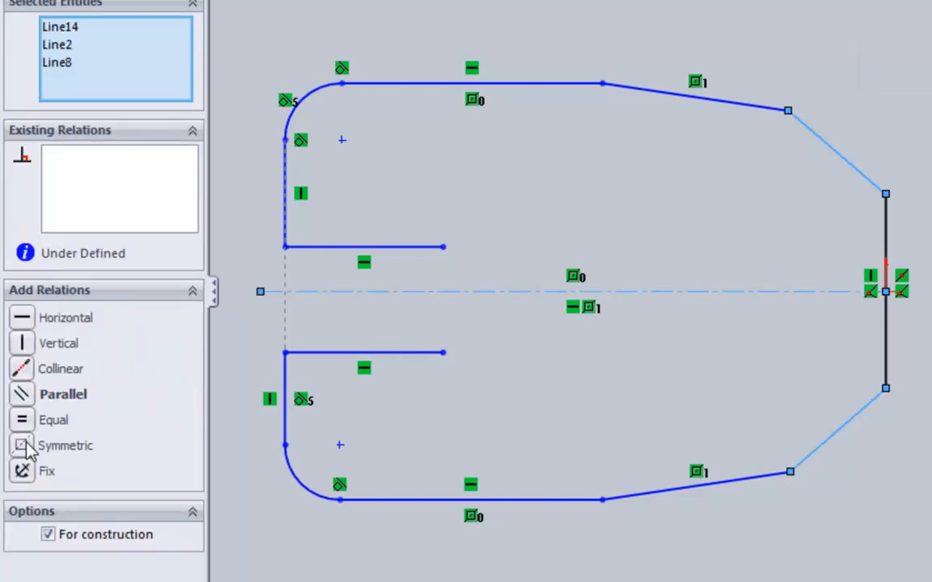
{"action": "left_click", "coordinate": [23, 447]}
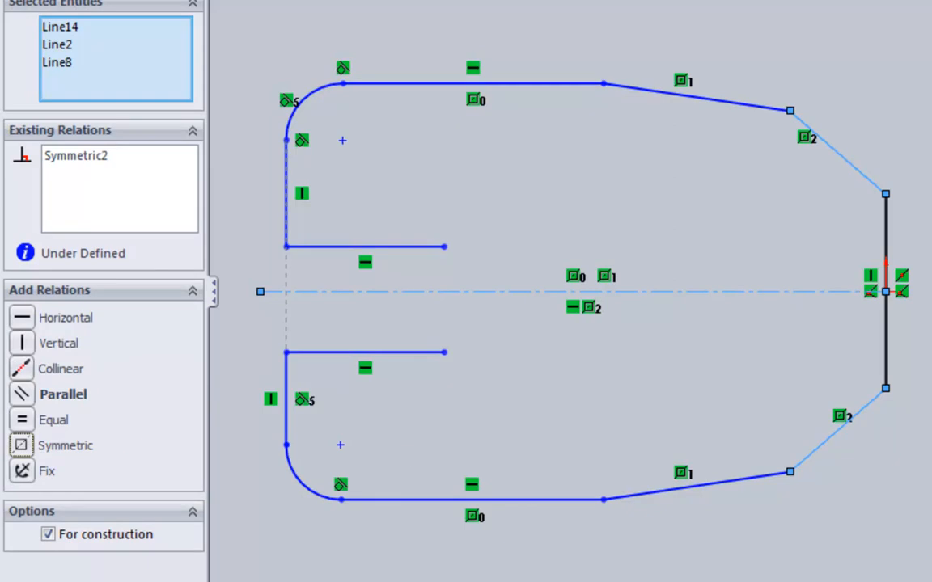
{"action": "key", "text": "Escape"}
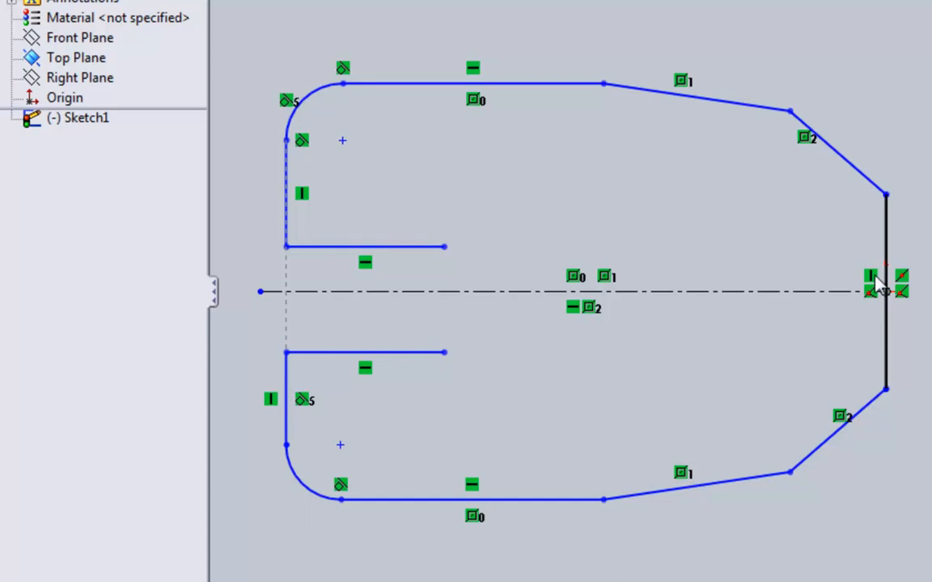
Make the two rounded corner arcs symmetric about the centerline.
{"action": "left_click", "coordinate": [315, 99]}
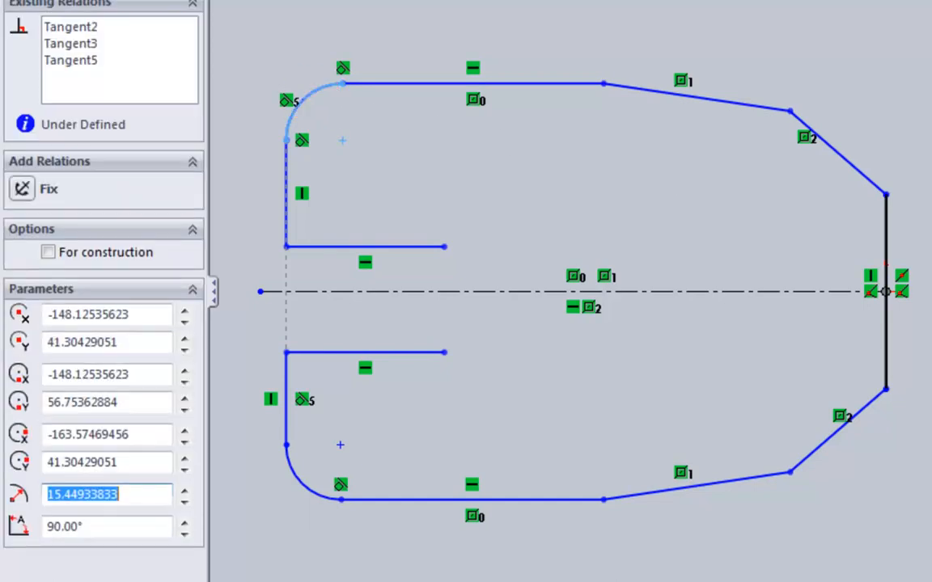
{"action": "left_click", "coordinate": [300, 482], "text": "ctrl"}
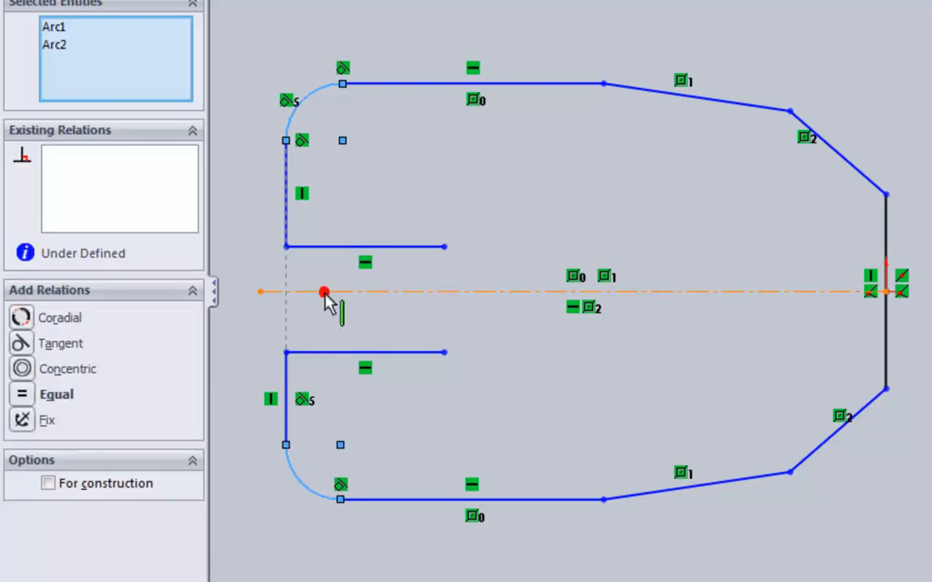
{"action": "left_click", "coordinate": [324, 293], "text": "ctrl"}
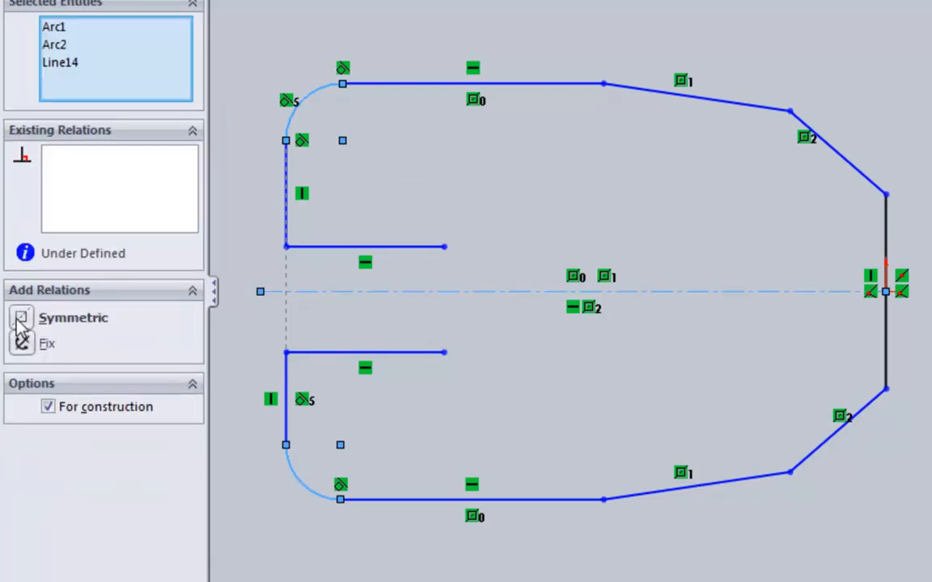
{"action": "left_click", "coordinate": [21, 318]}
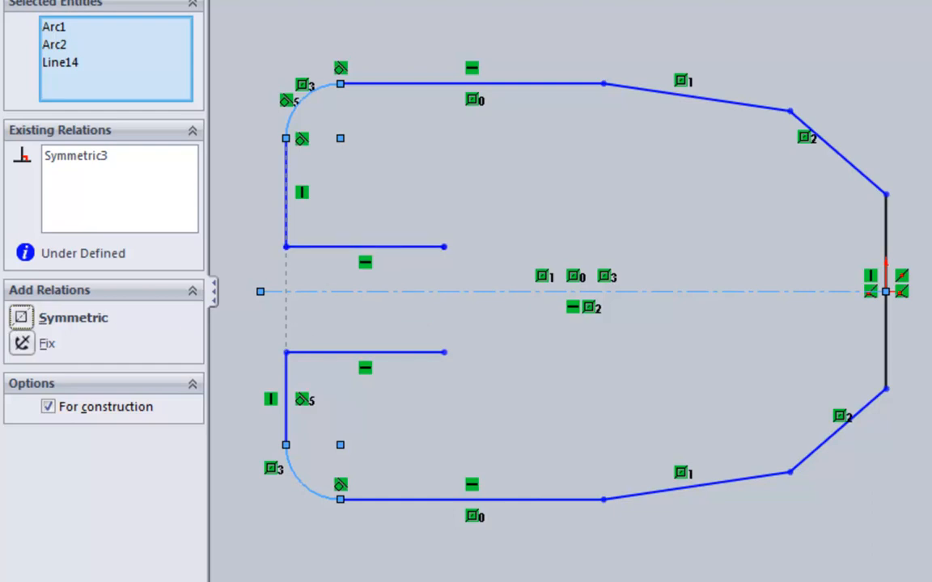
{"action": "key", "text": "Escape"}
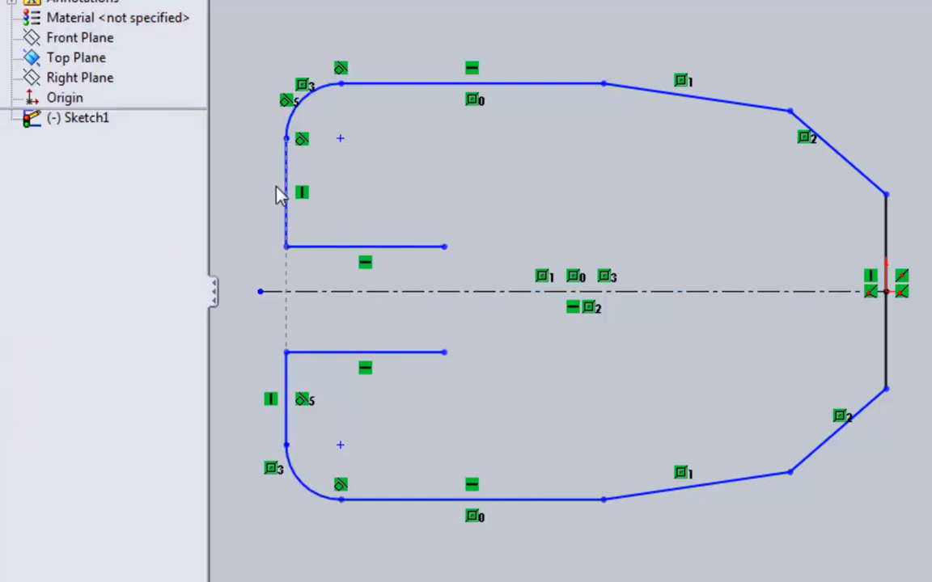
Make the two vertical lines on either side of the slot opening symmetric about the centerline.
{"action": "left_click", "coordinate": [287, 212]}
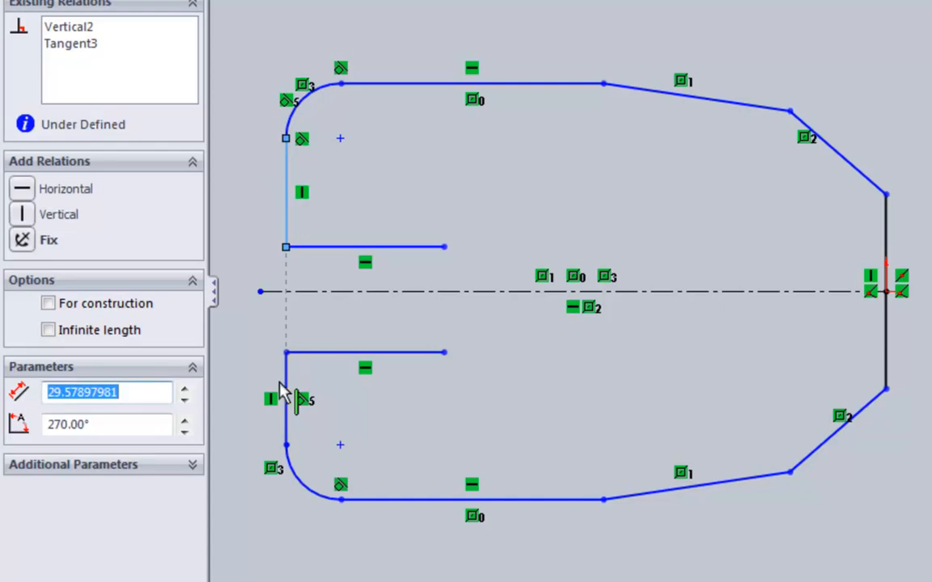
{"action": "left_click", "coordinate": [287, 388]}
{"action": "left_click", "coordinate": [369, 297], "text": "ctrl"}
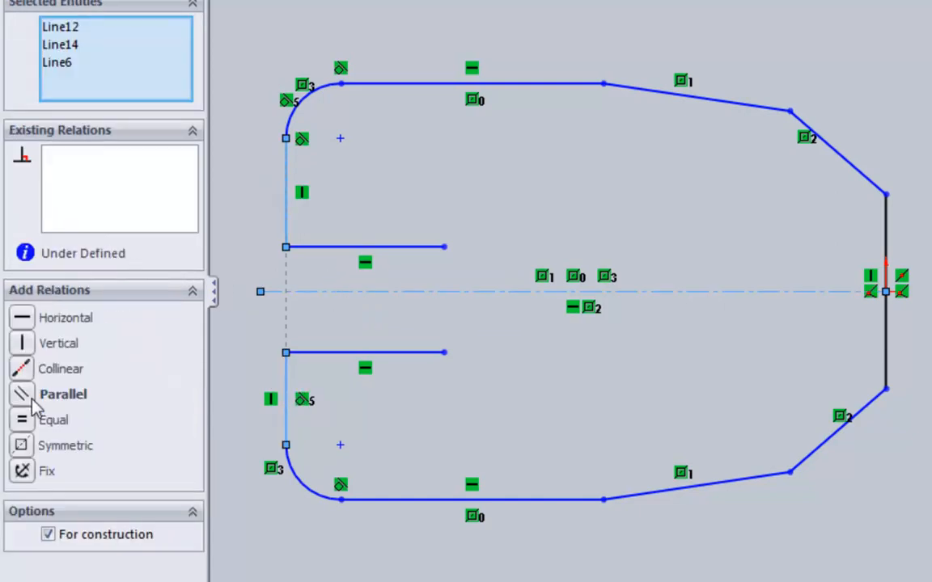
{"action": "left_click", "coordinate": [20, 448]}
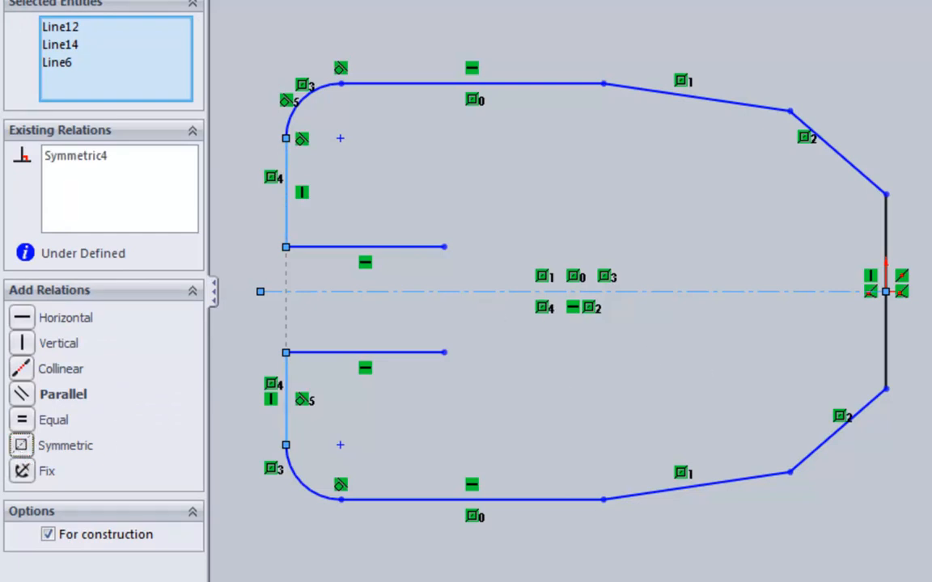
{"action": "key", "text": "Escape"}
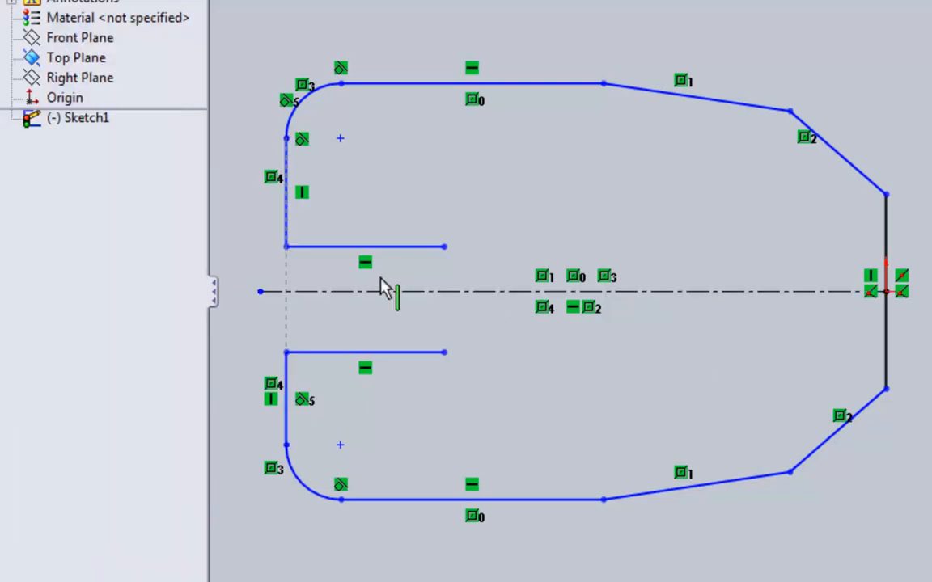
Apply a Symmetric relation to the two short horizontal slot lines about the centerline.
{"action": "left_click", "coordinate": [340, 261]}
{"action": "left_click", "coordinate": [337, 355], "text": "ctrl"}
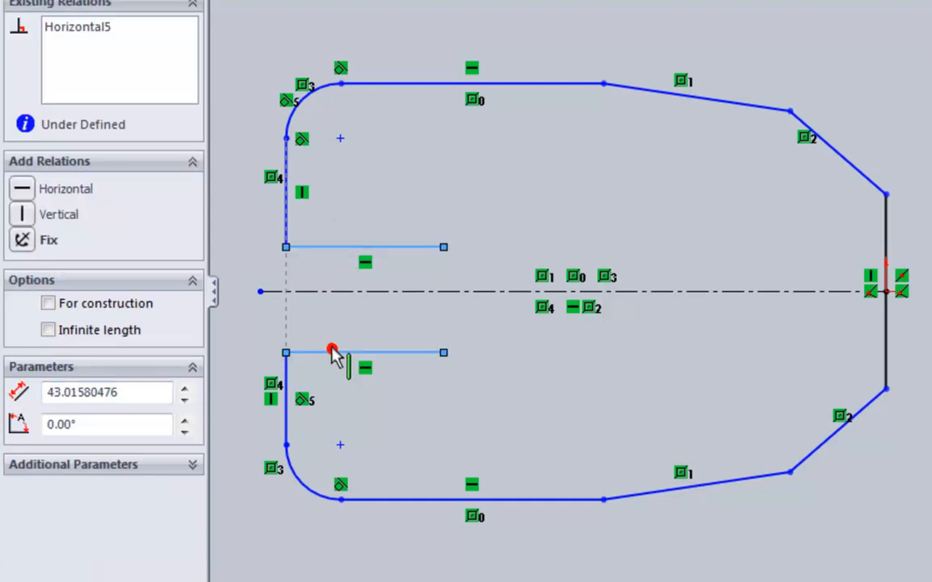
{"action": "left_click", "coordinate": [353, 291], "text": "ctrl"}
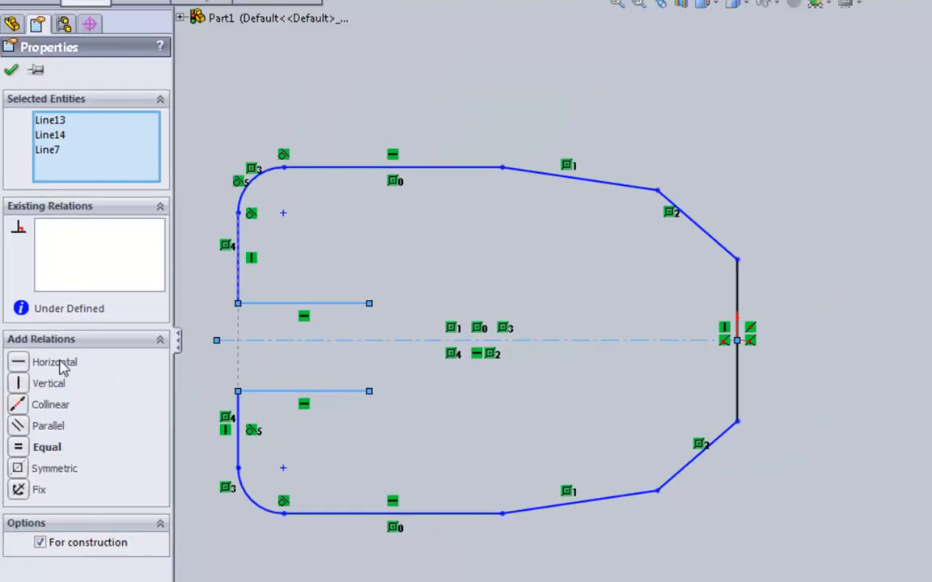
{"action": "left_click", "coordinate": [18, 468]}
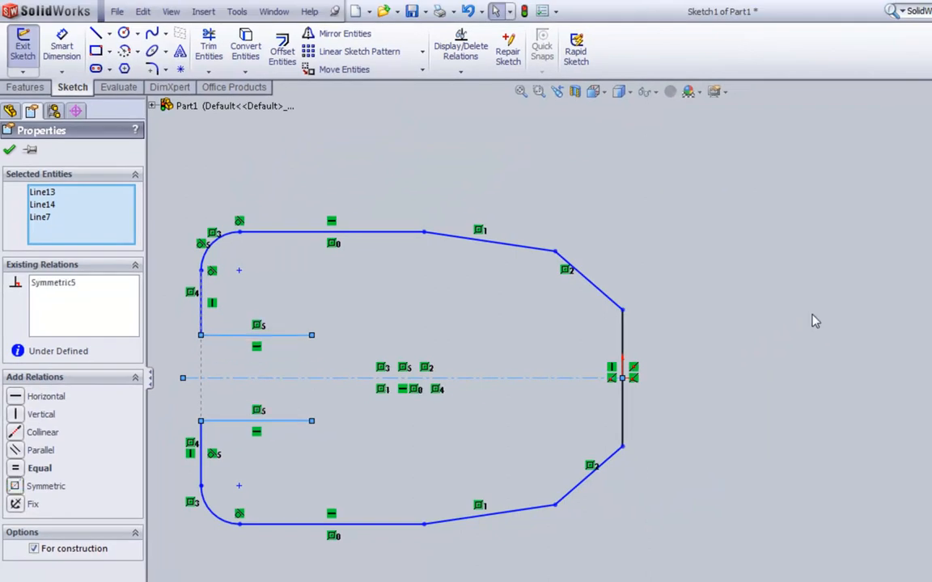
{"action": "left_click", "coordinate": [824, 336]}
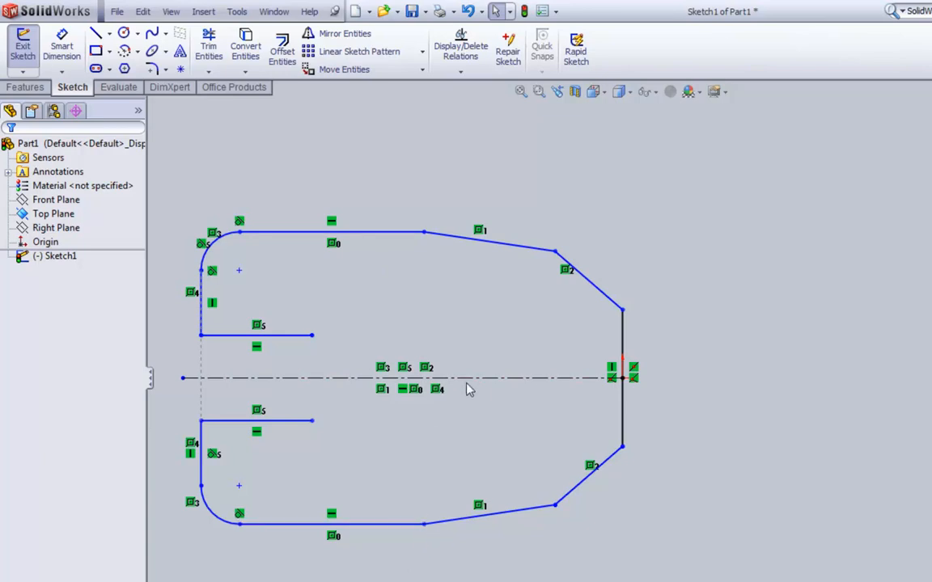
Move the corner joining the lower long horizontal and shallow sloped lines outward to about X -81.6, Y -65.3.
{"action": "mouse_move", "coordinate": [426, 525]}
{"action": "left_mouse_down"}
{"action": "mouse_move", "coordinate": [480, 538]}
{"action": "mouse_move", "coordinate": [408, 529]}
{"action": "mouse_move", "coordinate": [408, 516]}
{"action": "mouse_move", "coordinate": [412, 532]}
{"action": "mouse_move", "coordinate": [402, 537]}
{"action": "mouse_move", "coordinate": [412, 549]}
{"action": "left_mouse_up"}
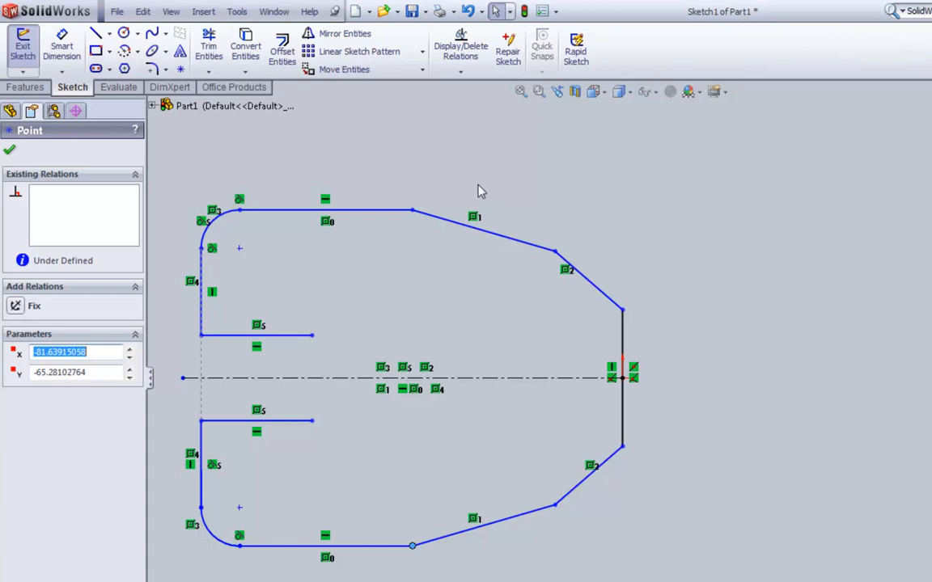
Dimension the overall distance between the lower slot-side vertical line and the opposite vertical end line as 6.3 in.
{"action": "left_click", "coordinate": [63, 47]}
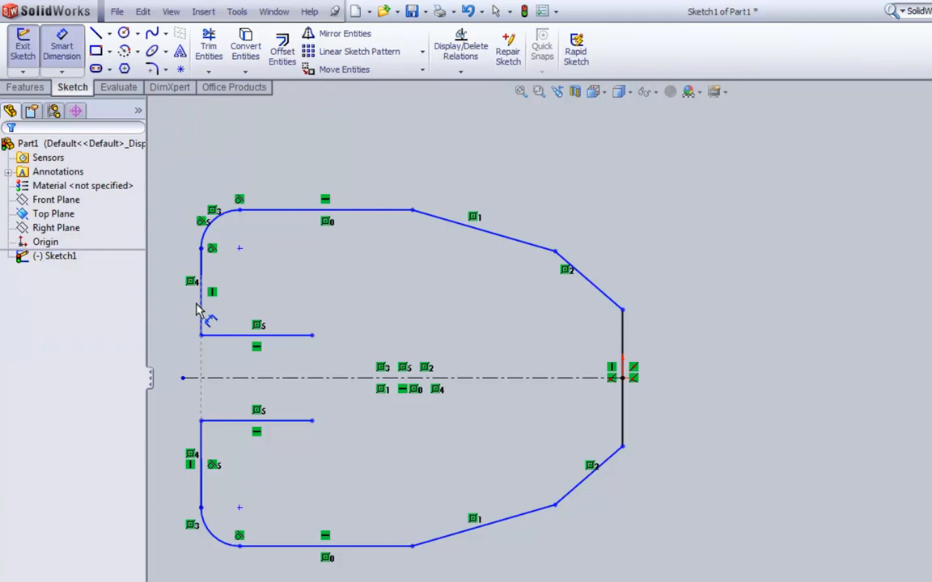
{"action": "left_click", "coordinate": [200, 448]}
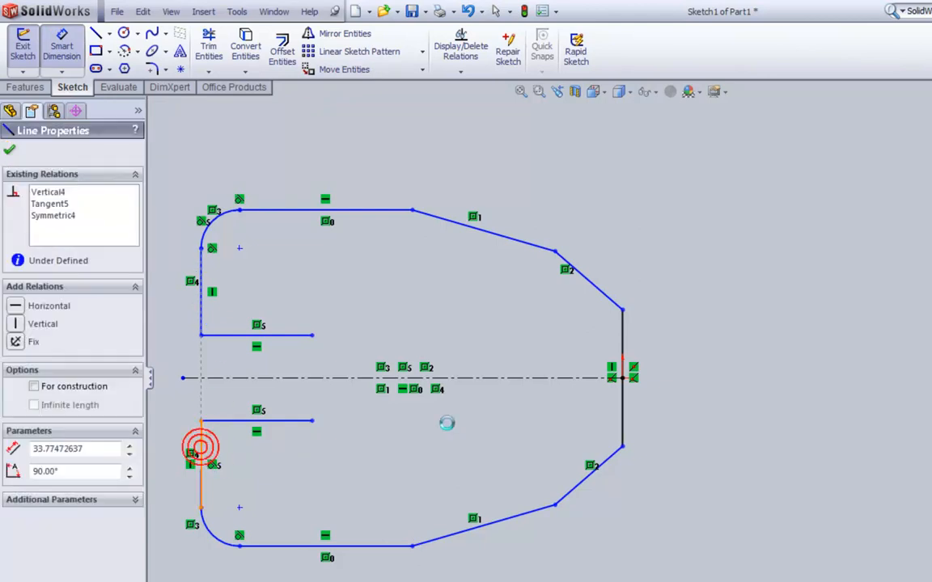
{"action": "left_click", "coordinate": [623, 421]}
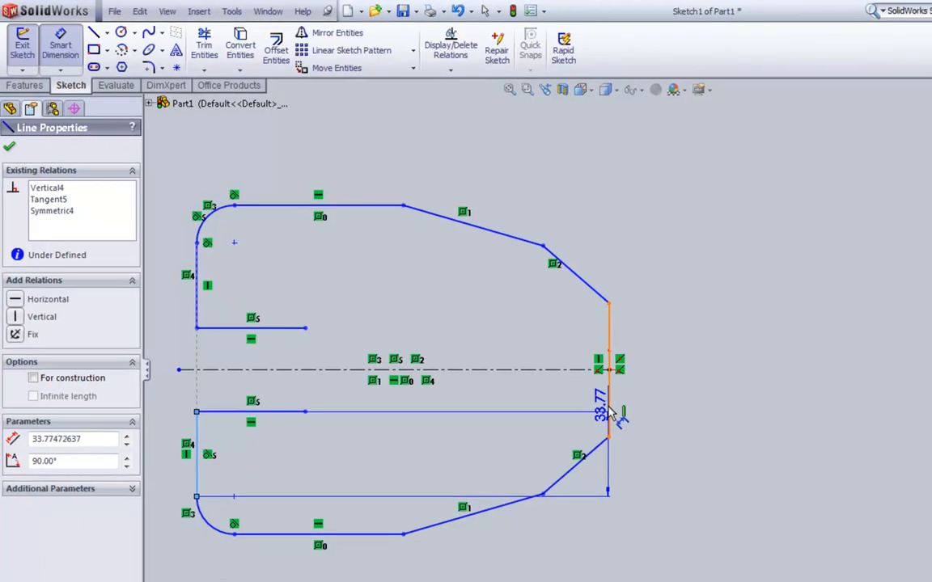
{"action": "left_click", "coordinate": [614, 413]}
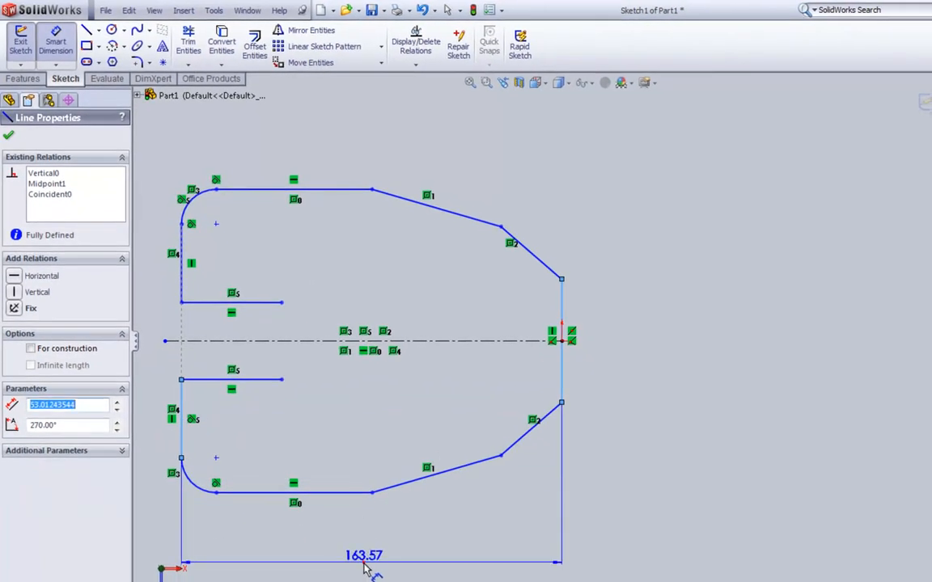
{"action": "left_click", "coordinate": [365, 568]}
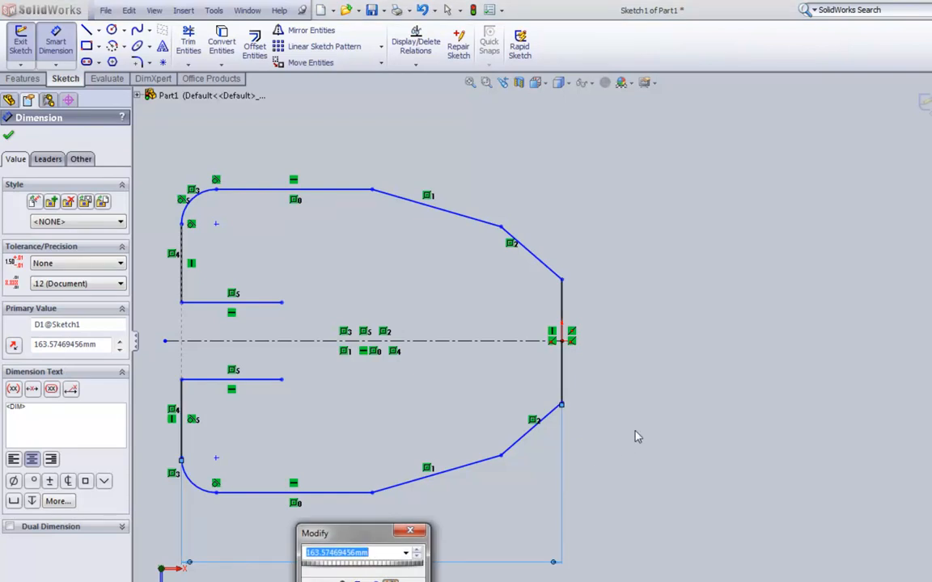
{"action": "type", "text": "6."}
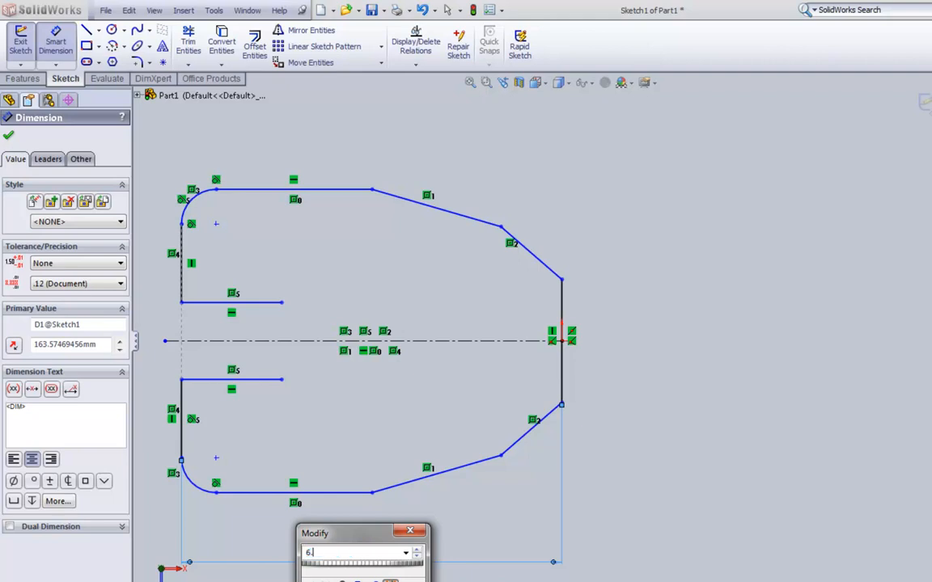
{"action": "type", "text": "3 in"}
{"action": "key", "text": "Return"}
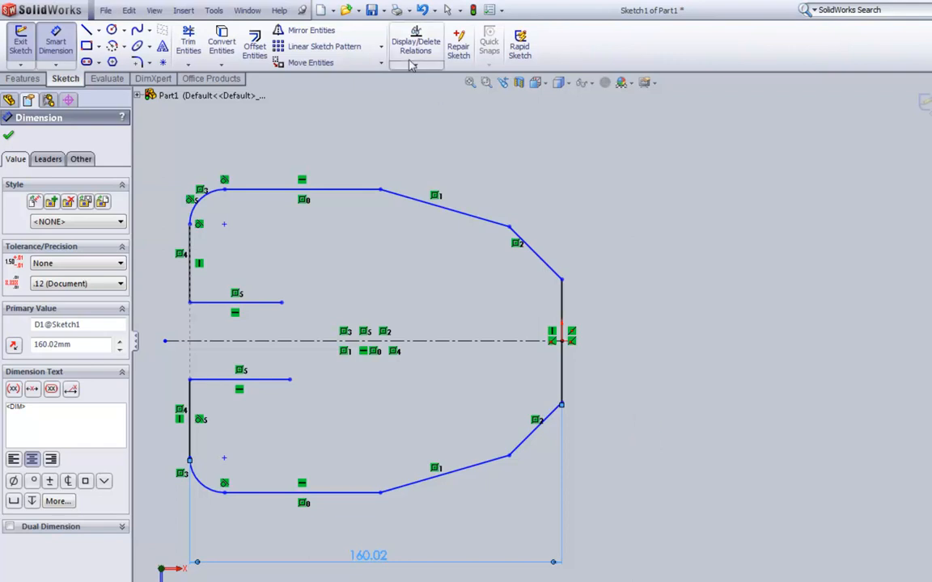
Change the document's unit system to IPS (inch, pound, second).
{"action": "left_click", "coordinate": [214, 10]}
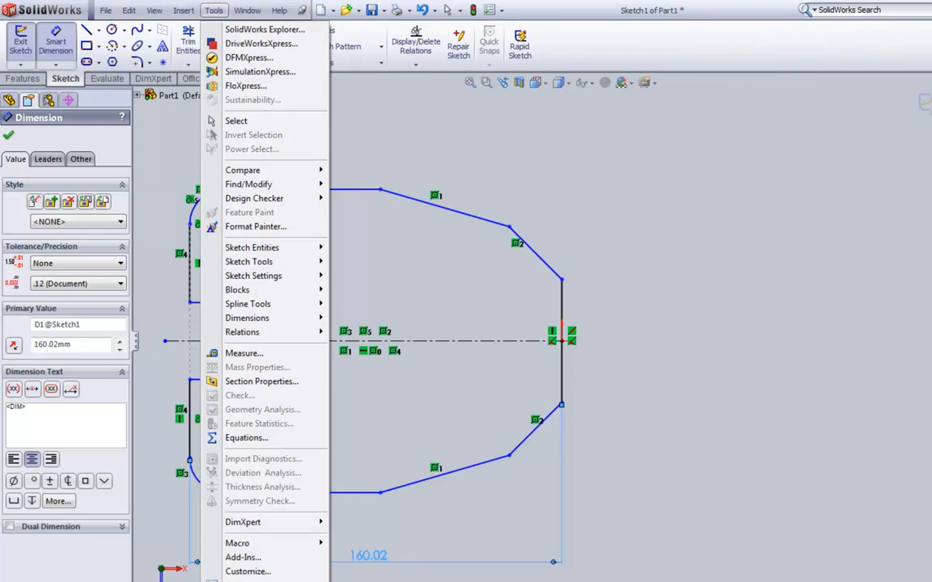
{"action": "left_click", "coordinate": [247, 580]}
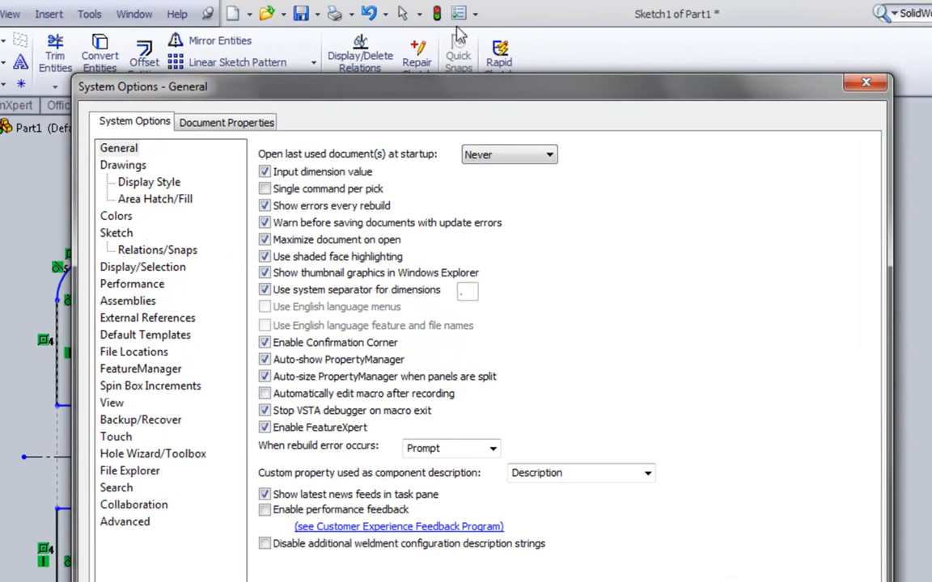
{"action": "left_click", "coordinate": [217, 122]}
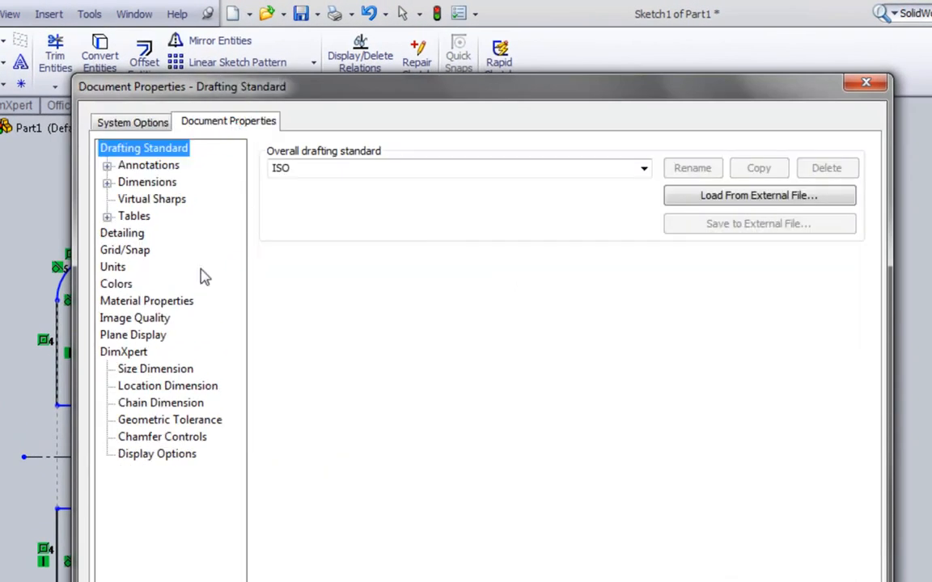
{"action": "left_click", "coordinate": [115, 267]}
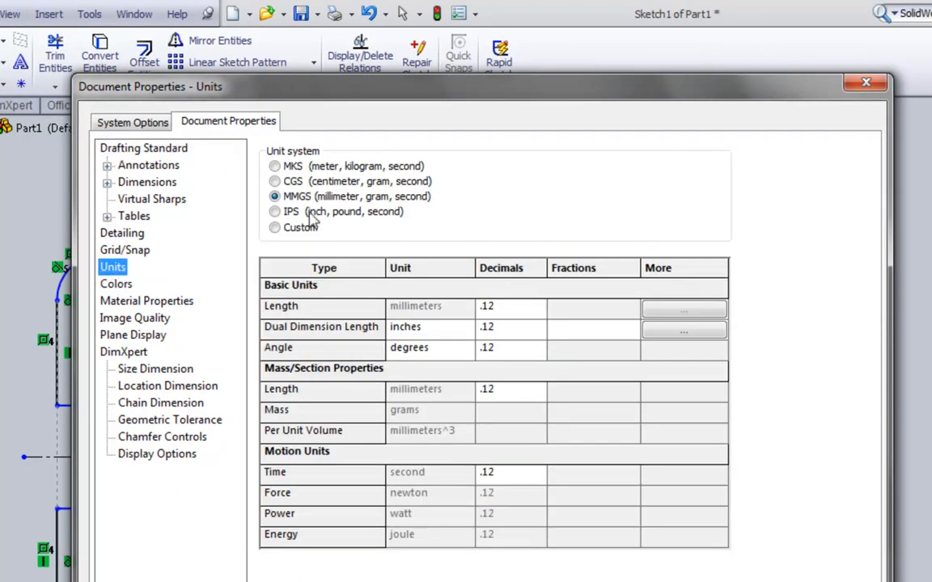
{"action": "left_click", "coordinate": [274, 211]}
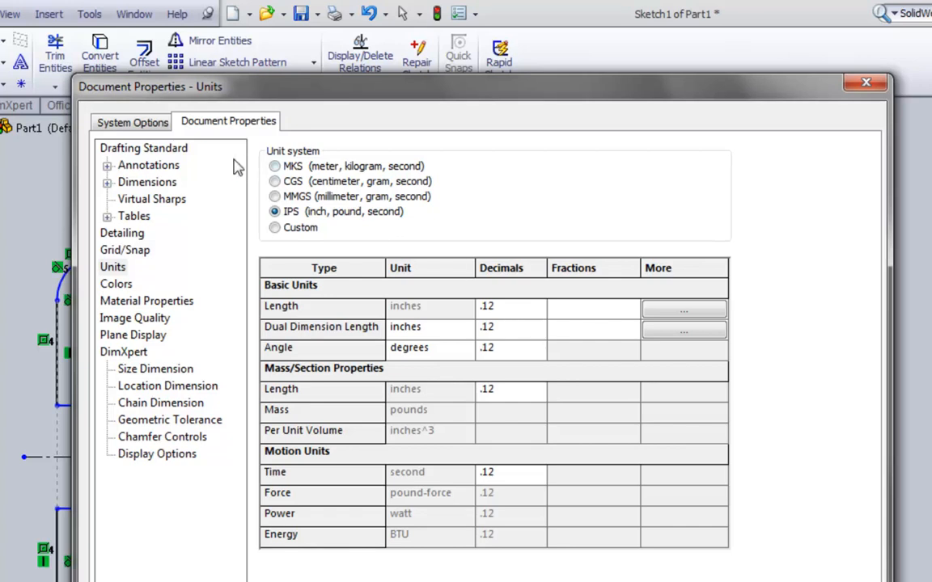
{"action": "key", "text": "Return"}
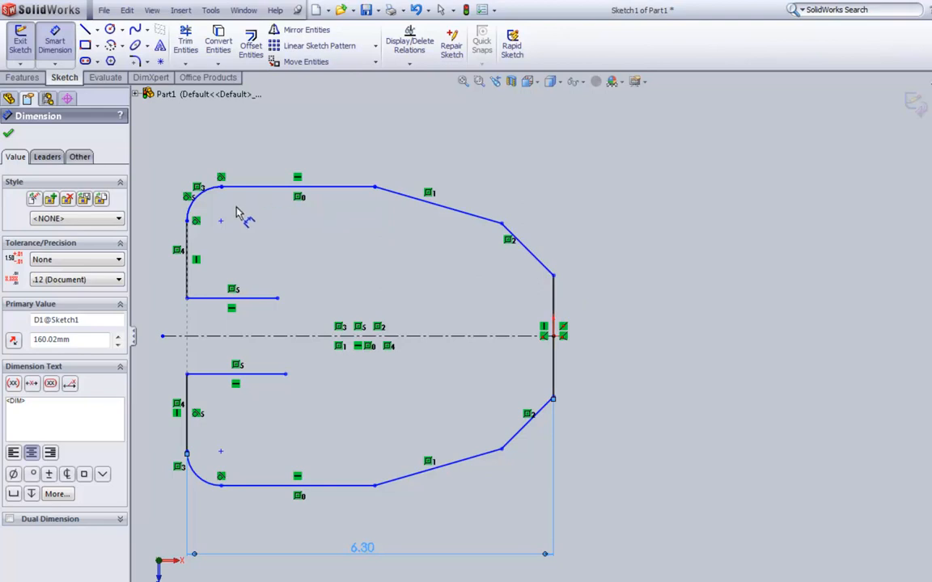
Dimension the lower rounded corner arc with a radius of 0.56 in.
{"action": "left_click", "coordinate": [204, 487]}
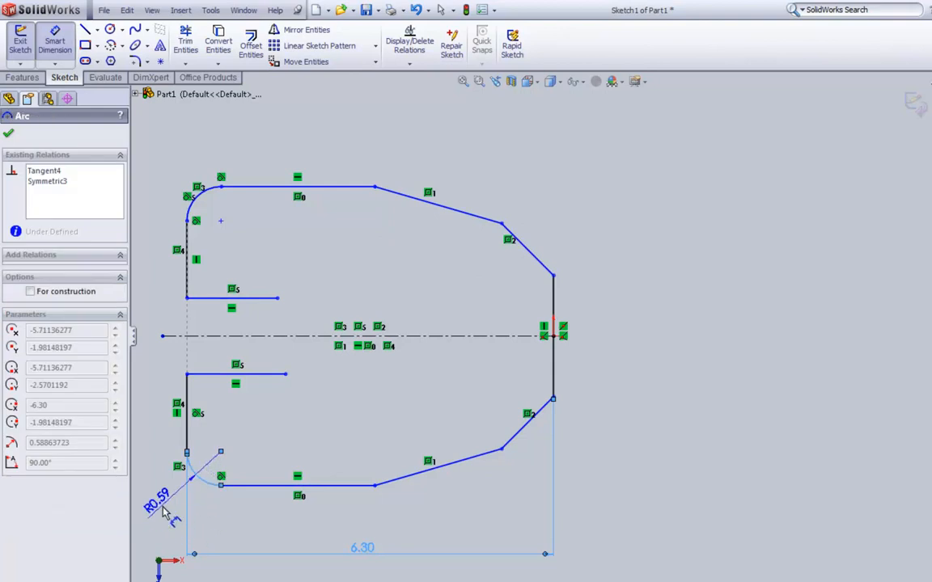
{"action": "left_click", "coordinate": [164, 511]}
{"action": "type", "text": ".56"}
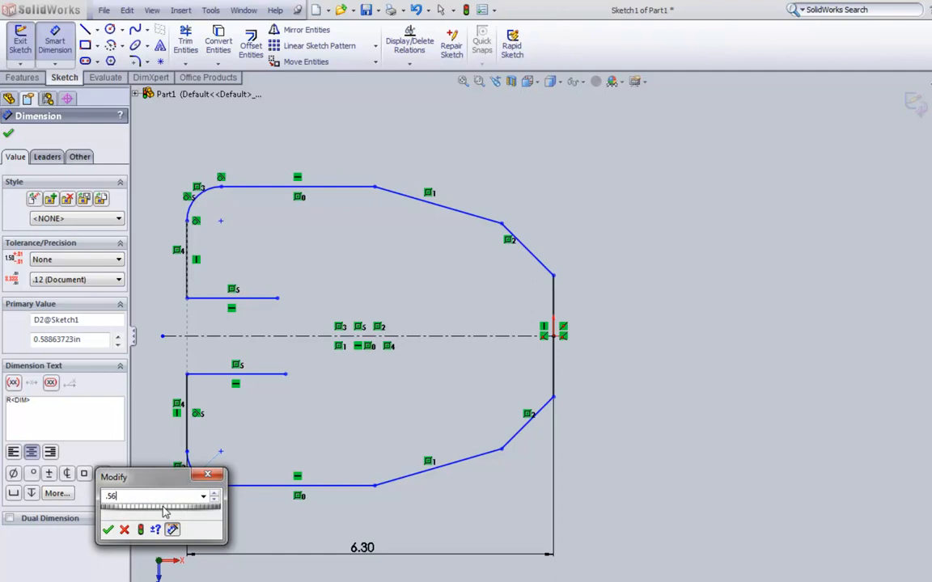
{"action": "key", "text": "Return"}
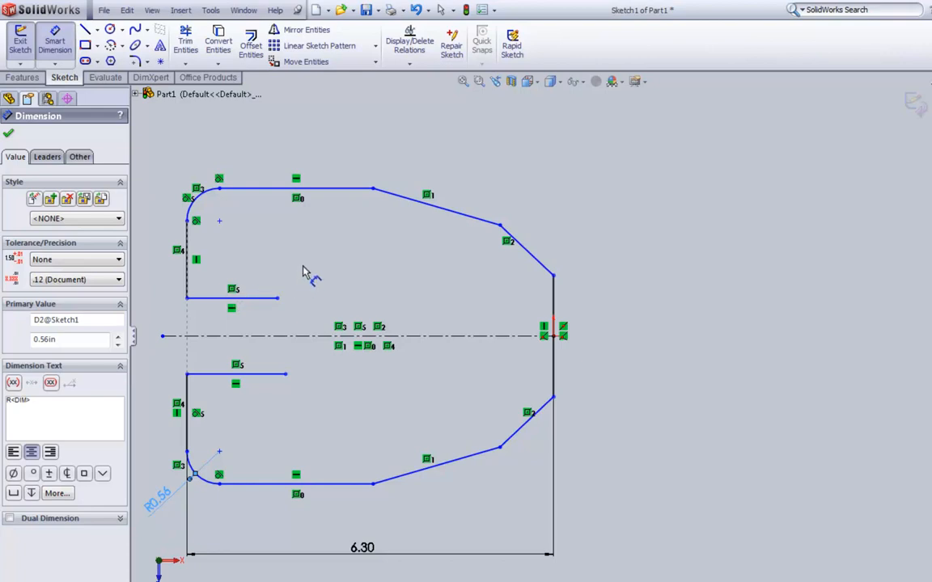
Dimension the slot opening between its two short horizontal lines as 1.2 in.
{"action": "left_click", "coordinate": [238, 298]}
{"action": "left_click", "coordinate": [251, 375]}
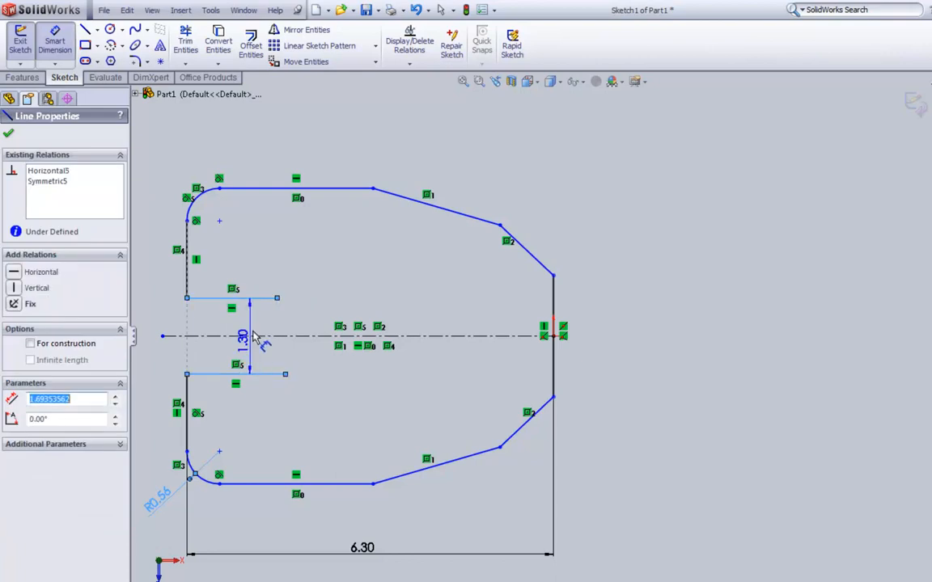
{"action": "left_click", "coordinate": [245, 322]}
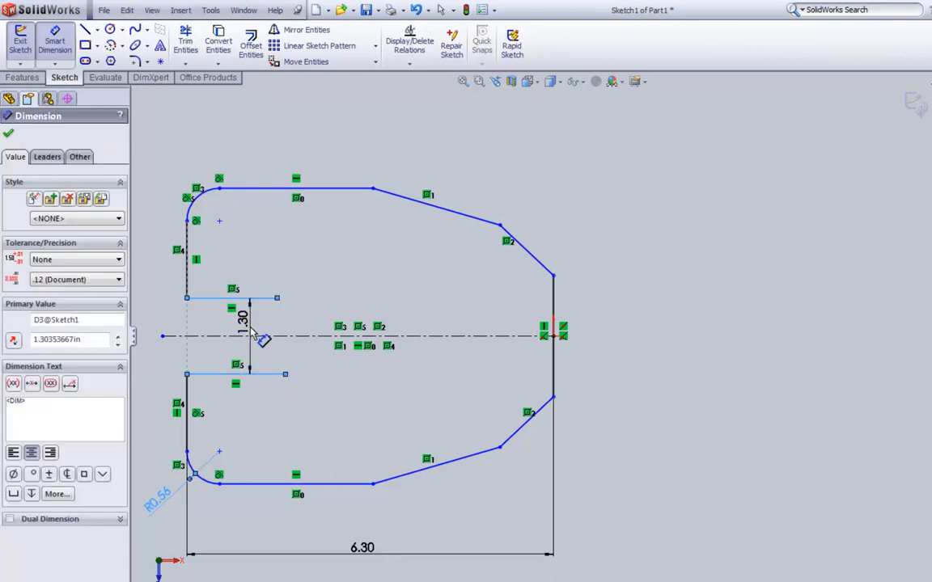
{"action": "type", "text": "1.2"}
{"action": "key", "text": "Return"}
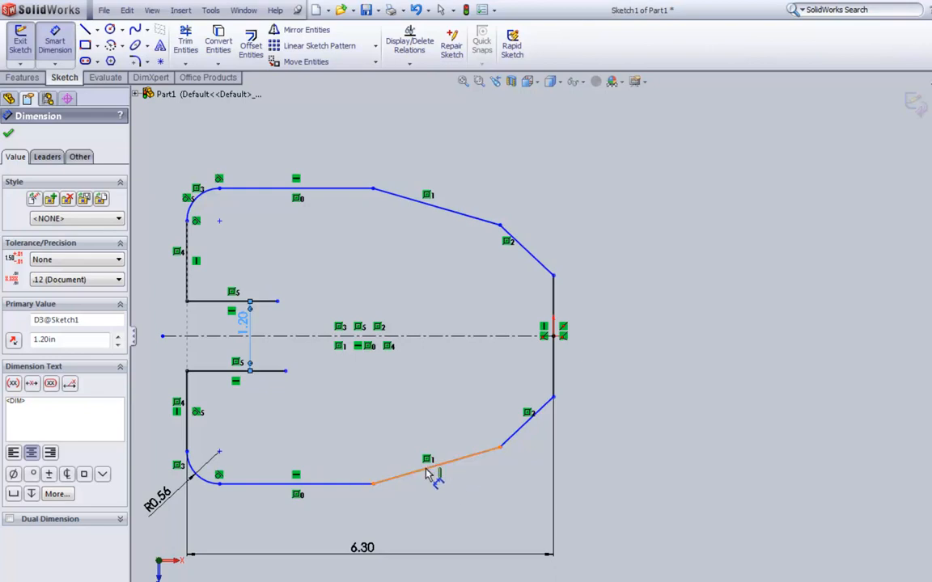
Dimension the angle between the lower shallow sloped line and the lower long horizontal line as 15°.
{"action": "left_click", "coordinate": [390, 483]}
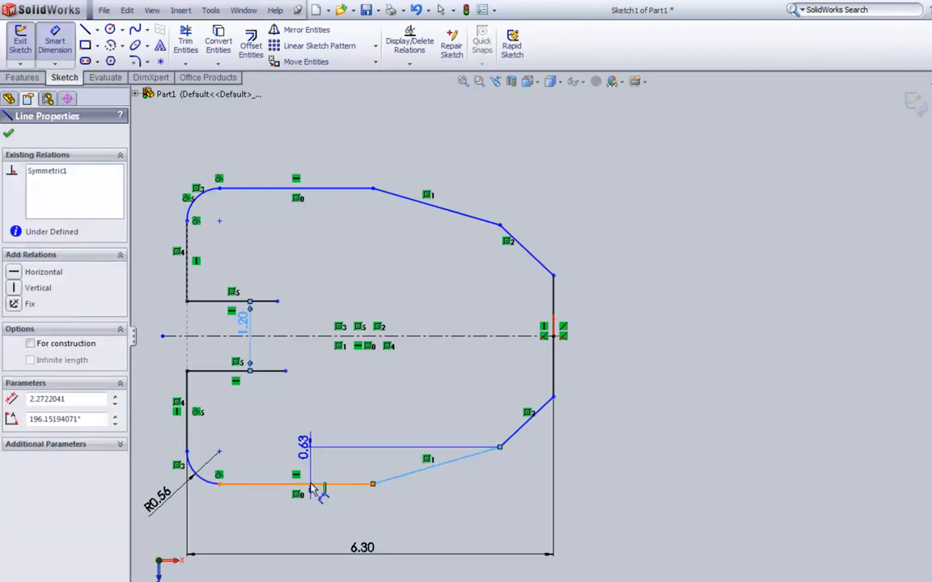
{"action": "left_click", "coordinate": [311, 484]}
{"action": "left_click", "coordinate": [504, 471]}
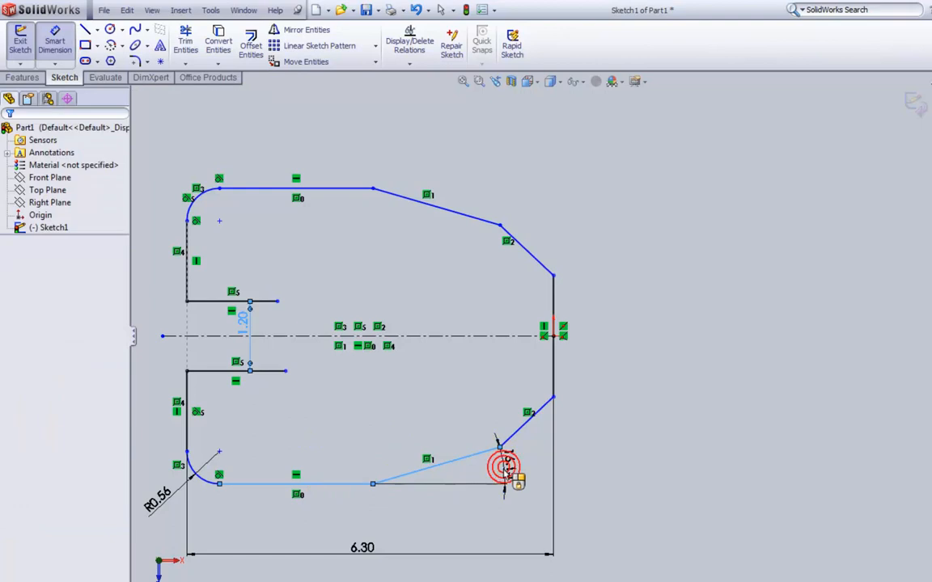
{"action": "type", "text": "15"}
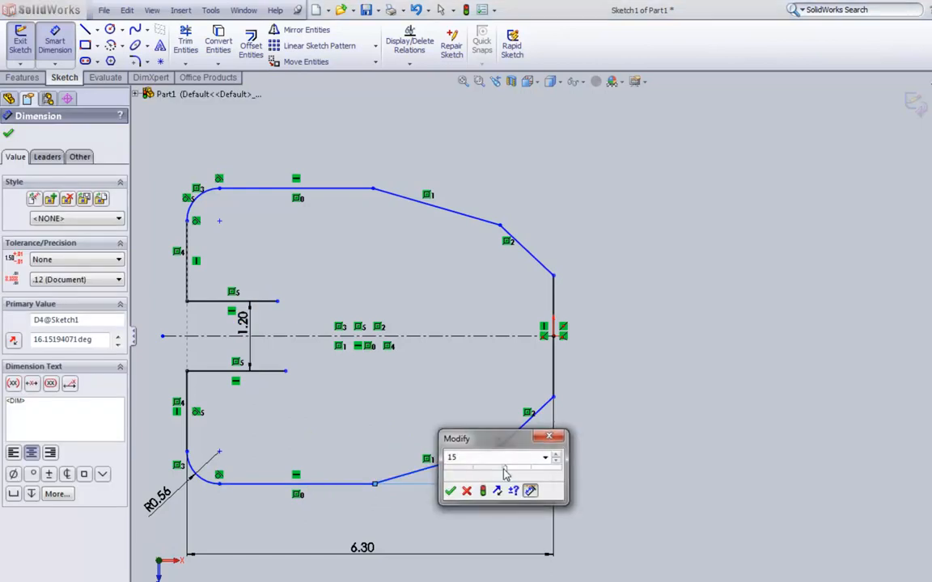
{"action": "key", "text": "Return"}
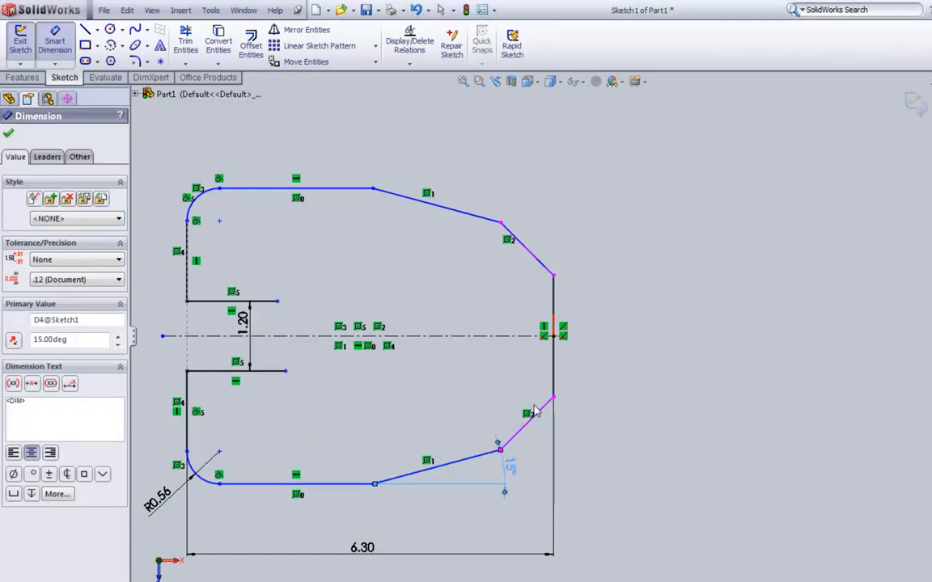
Dimension the angle between the vertical end line and the lower steep sloped line as 135°.
{"action": "left_click", "coordinate": [555, 365]}
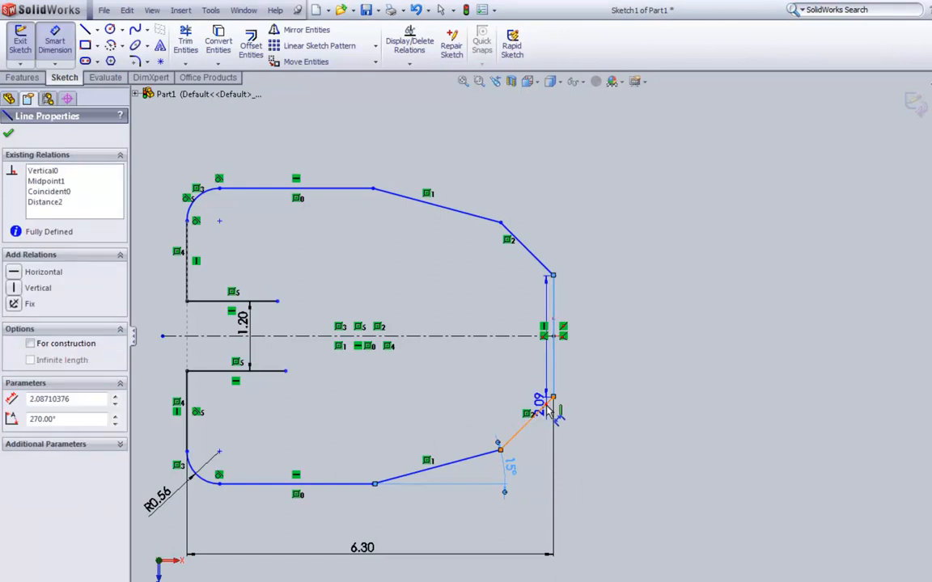
{"action": "left_click", "coordinate": [547, 406]}
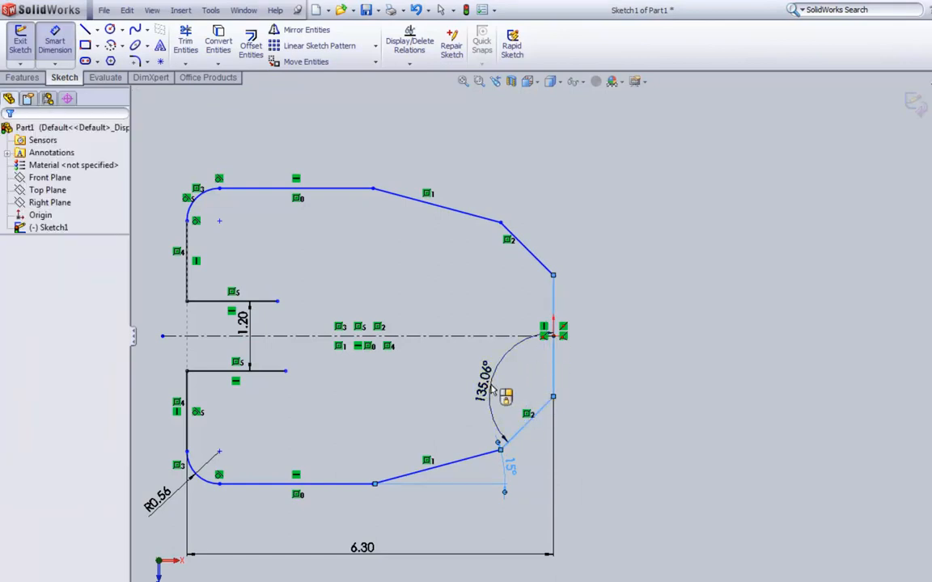
{"action": "left_click", "coordinate": [491, 391]}
{"action": "type", "text": "135"}
{"action": "key", "text": "Return"}
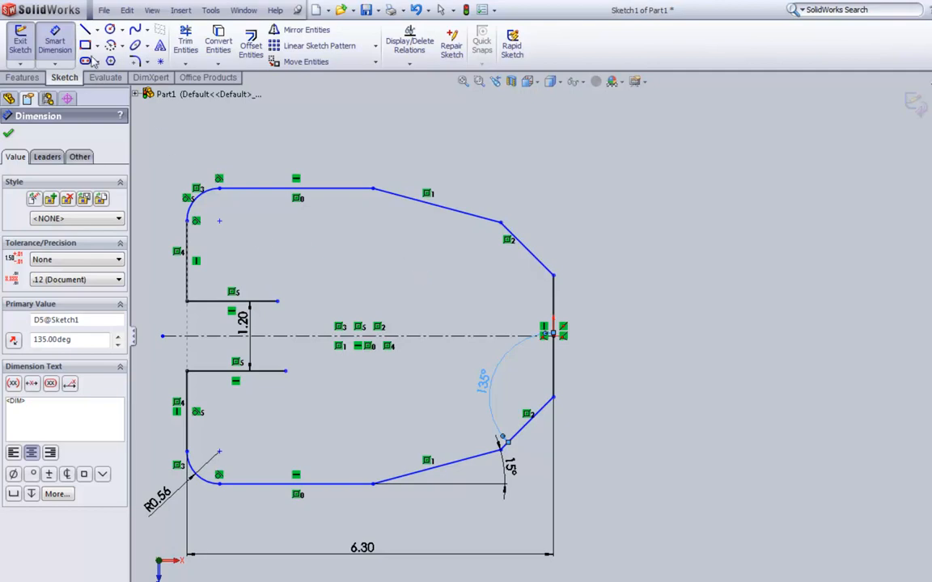
Draw a circle of about 0.27 in radius at the center point of each rounded corner arc.
{"action": "left_click", "coordinate": [110, 29]}
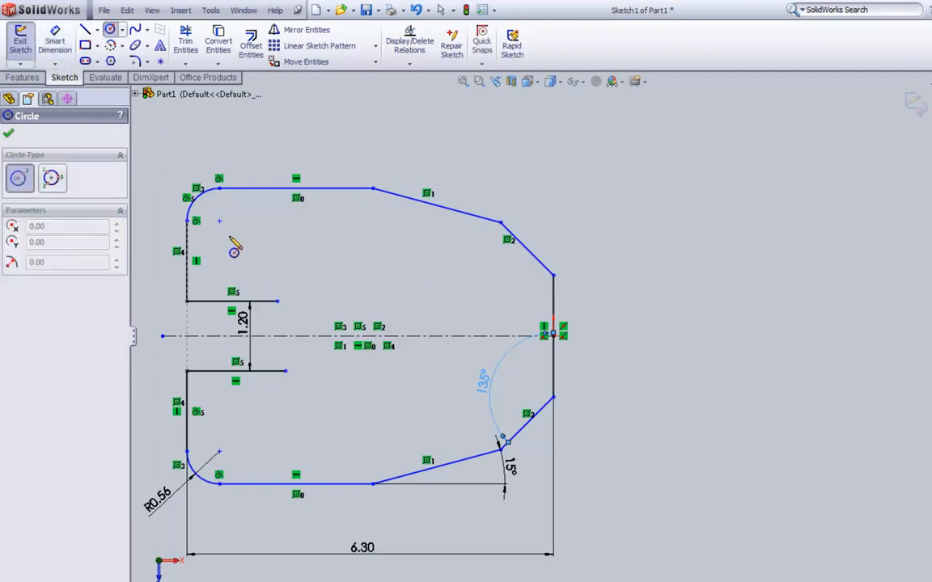
{"action": "left_click", "coordinate": [219, 221]}
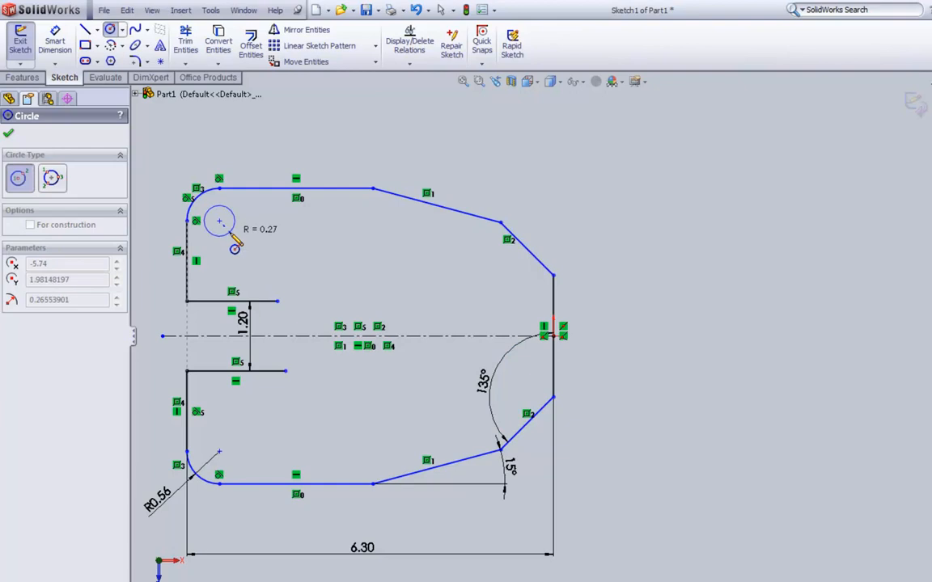
{"action": "left_click", "coordinate": [235, 246]}
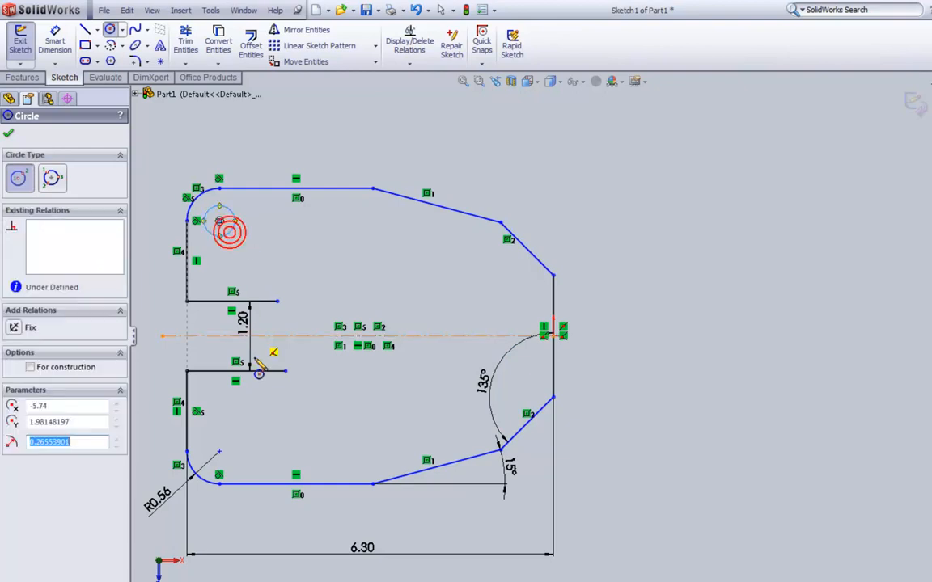
{"action": "left_click", "coordinate": [219, 451]}
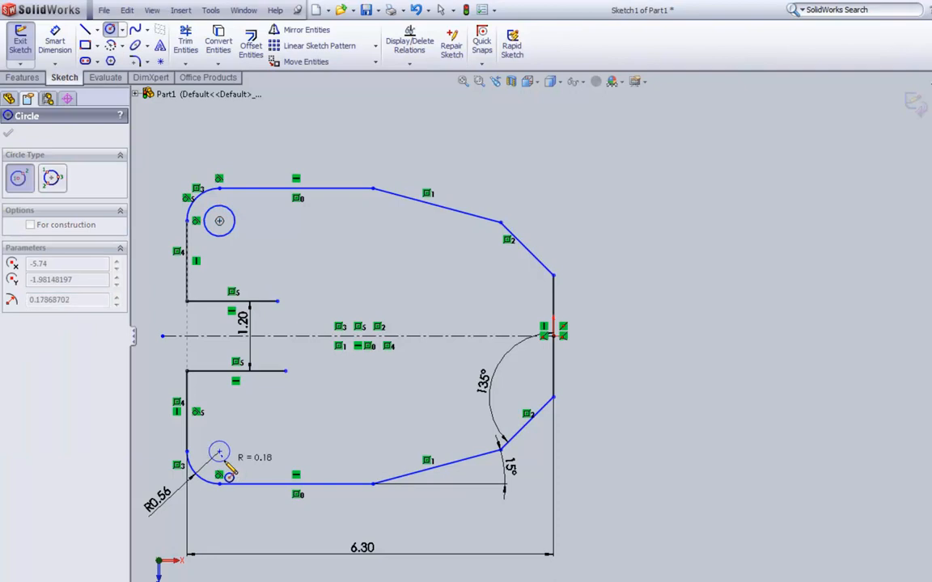
{"action": "left_click", "coordinate": [229, 464]}
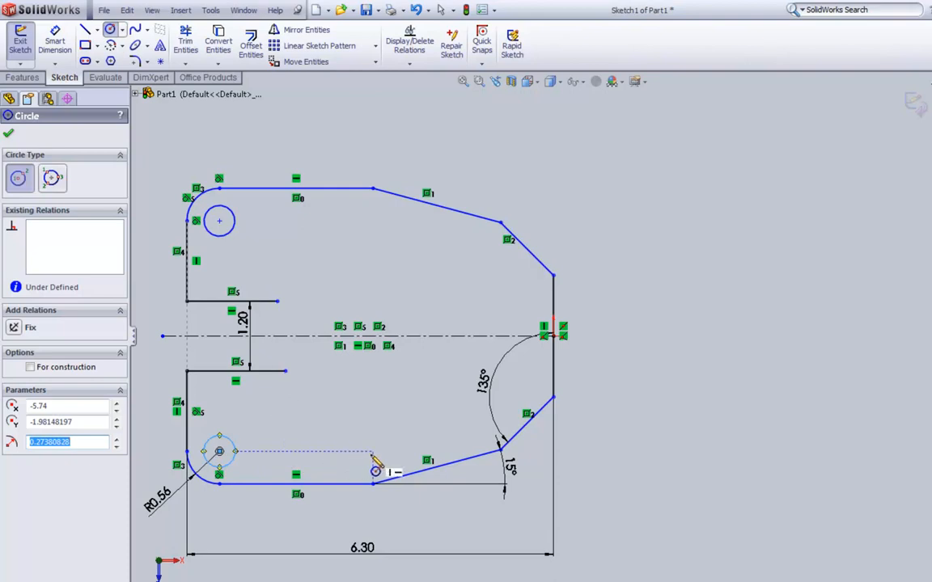
Draw two circles, radii about 0.28 and 0.25 in, vertically aligned with the horizontal-to-sloped corners and level with the lower and upper corner circles.
{"action": "left_click", "coordinate": [372, 453]}
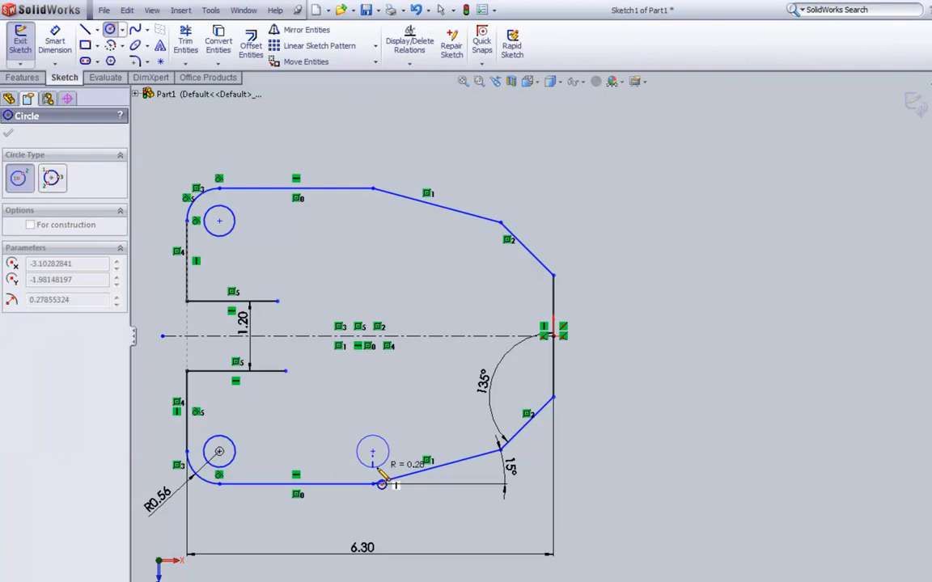
{"action": "left_click", "coordinate": [382, 484]}
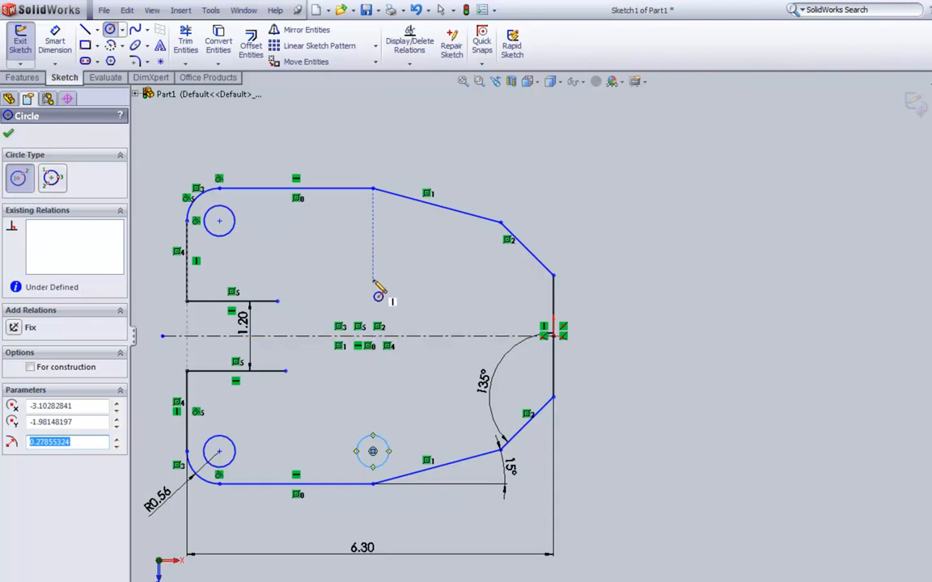
{"action": "left_click", "coordinate": [372, 220]}
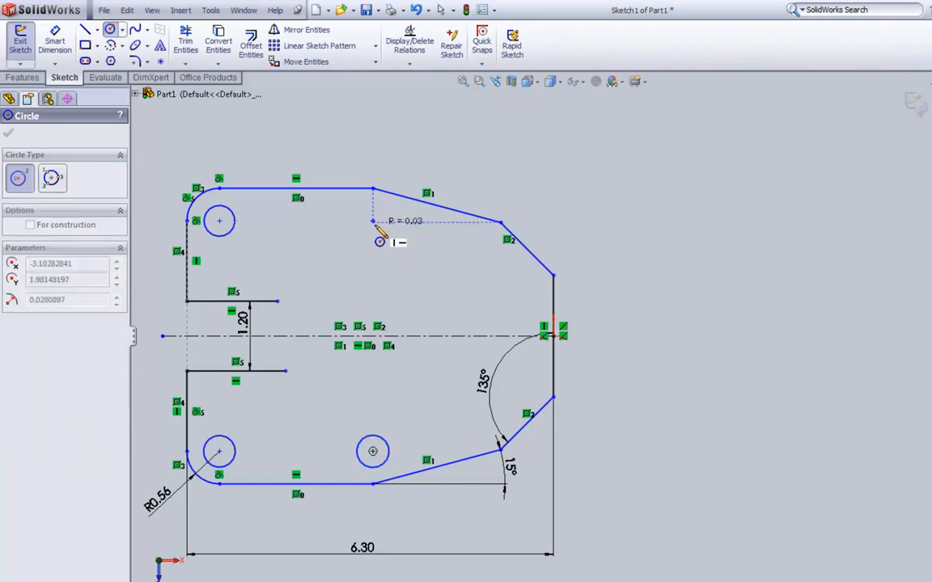
{"action": "left_click", "coordinate": [378, 234]}
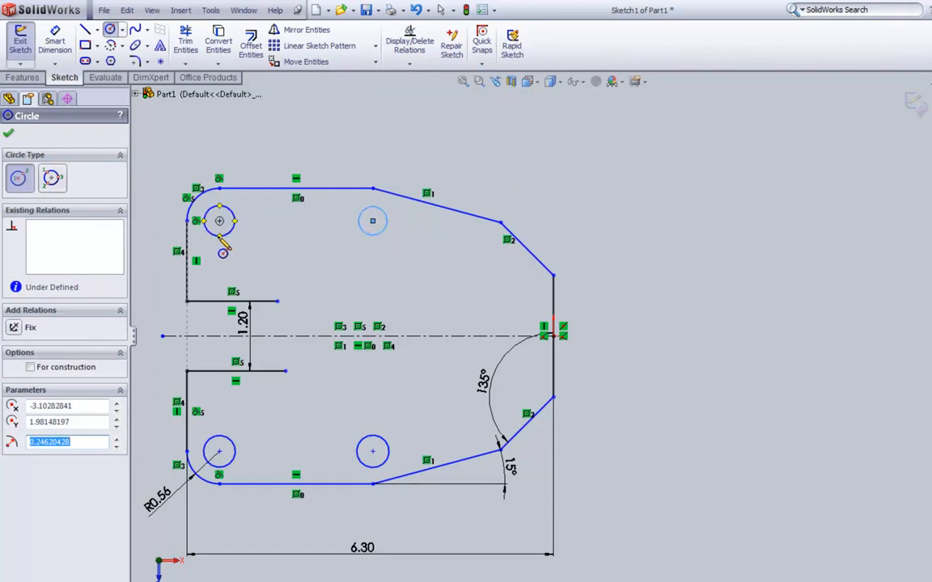
Apply an Equal relation to all four hole circles.
{"action": "left_click", "coordinate": [219, 221]}
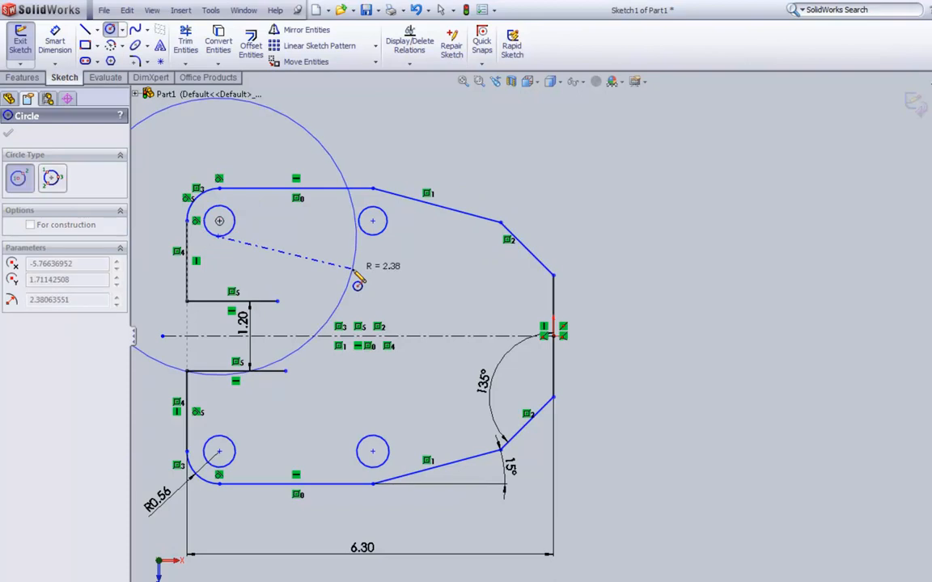
{"action": "key", "text": "Escape"}
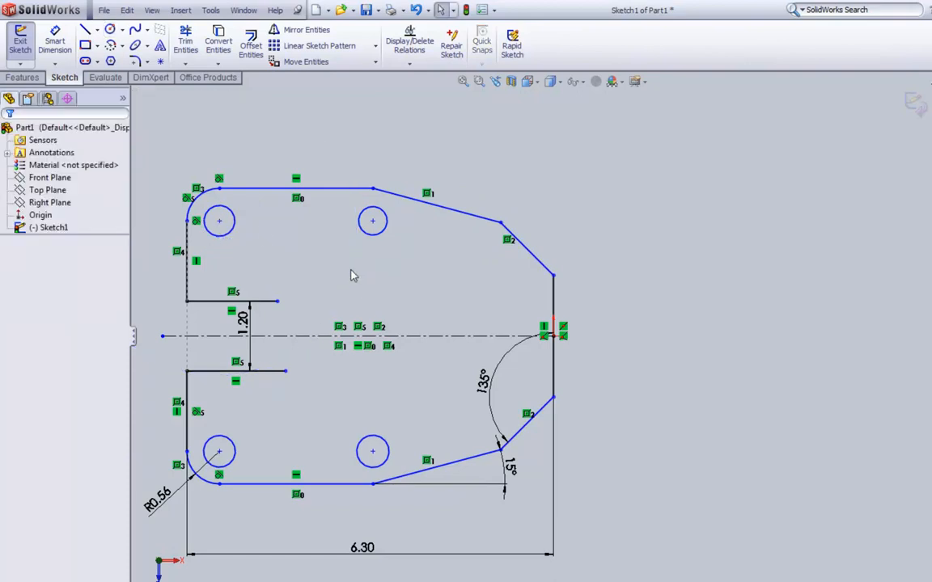
{"action": "left_click", "coordinate": [235, 230]}
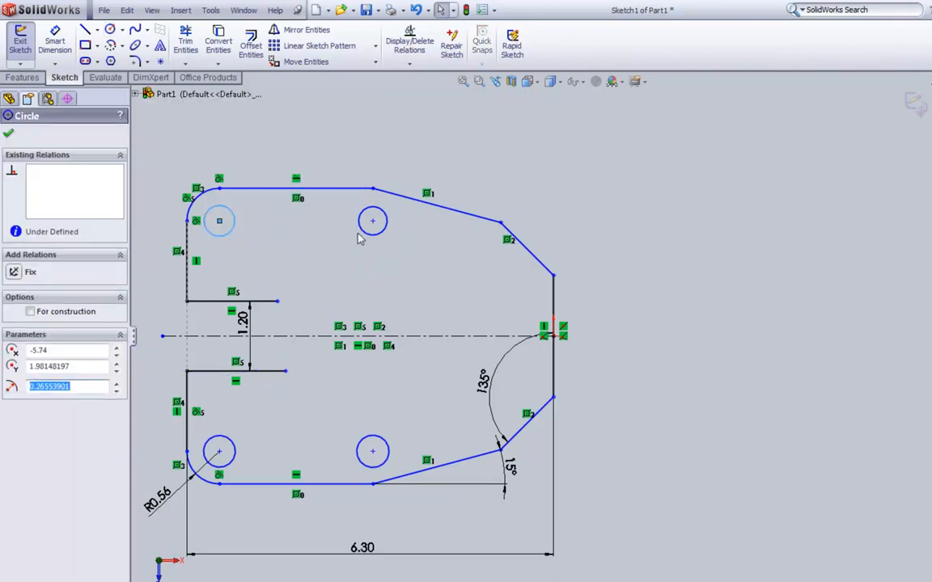
{"action": "left_click", "coordinate": [360, 232]}
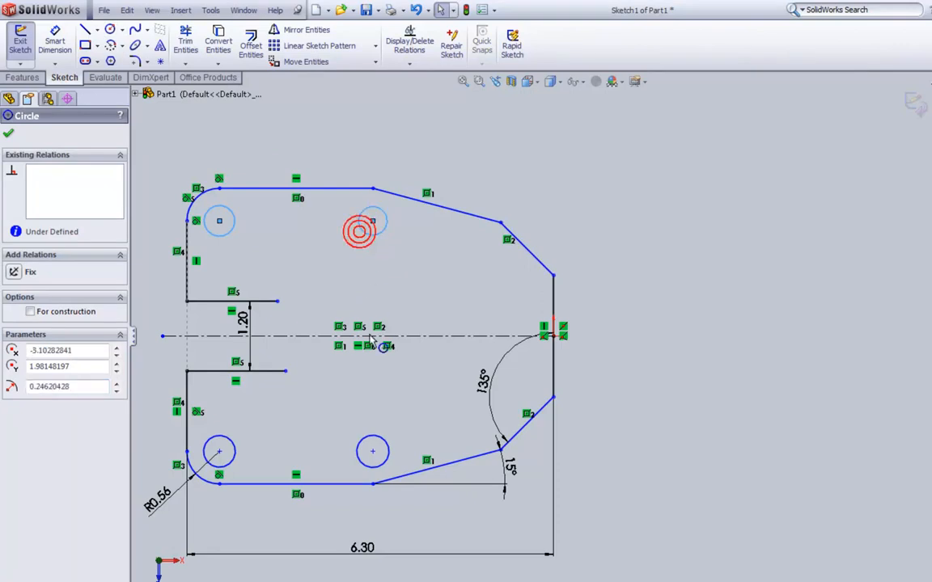
{"action": "left_click", "coordinate": [365, 439], "text": "ctrl"}
{"action": "left_click", "coordinate": [235, 450], "text": "ctrl"}
{"action": "left_click", "coordinate": [233, 450], "text": "ctrl"}
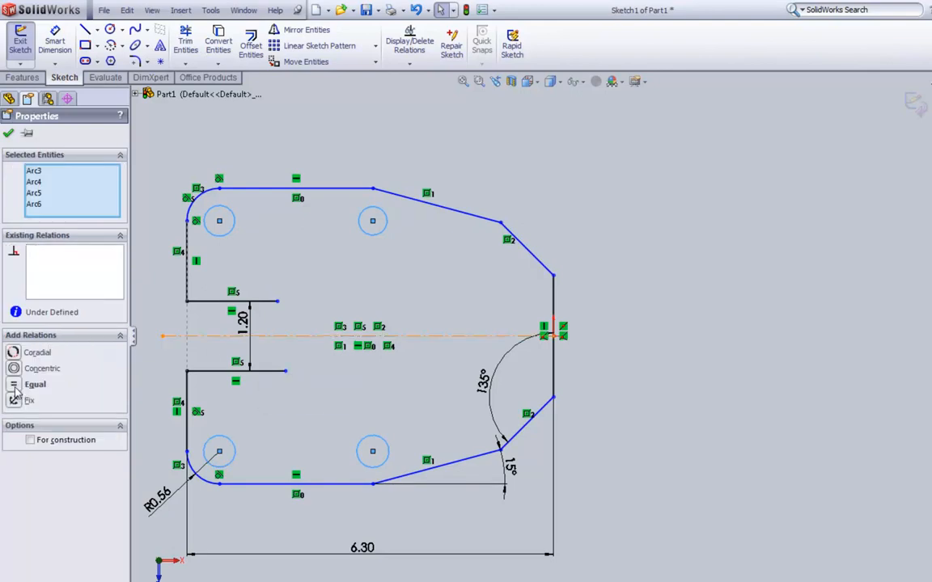
{"action": "left_click", "coordinate": [35, 384]}
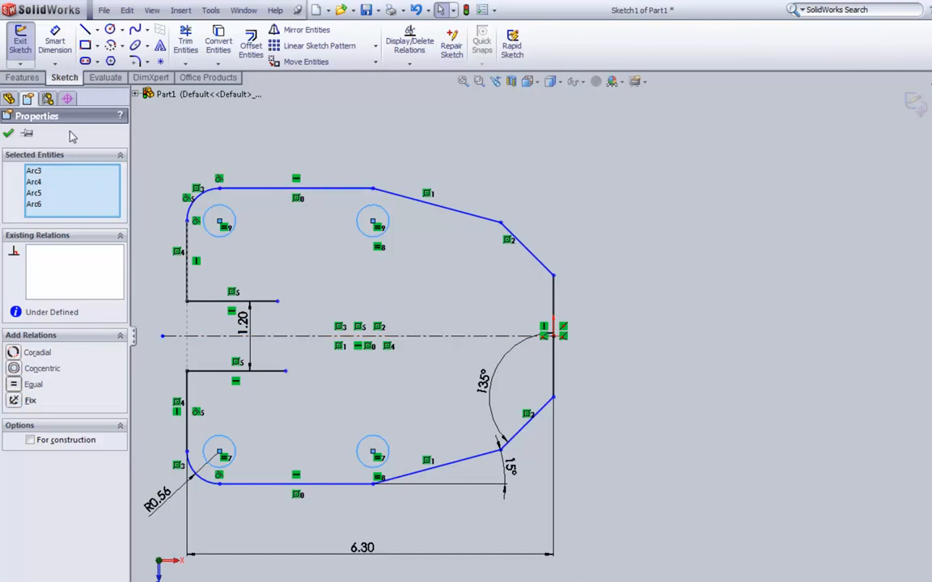
{"action": "left_click", "coordinate": [8, 135]}
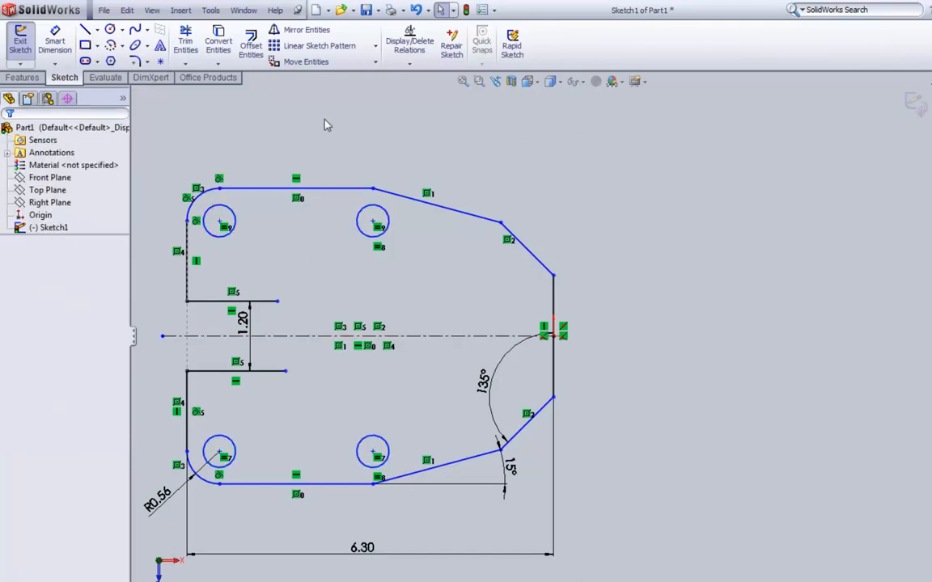
Dimension the diameter of the circle at the upper rounded corner as 0.5 in.
{"action": "left_click", "coordinate": [55, 40]}
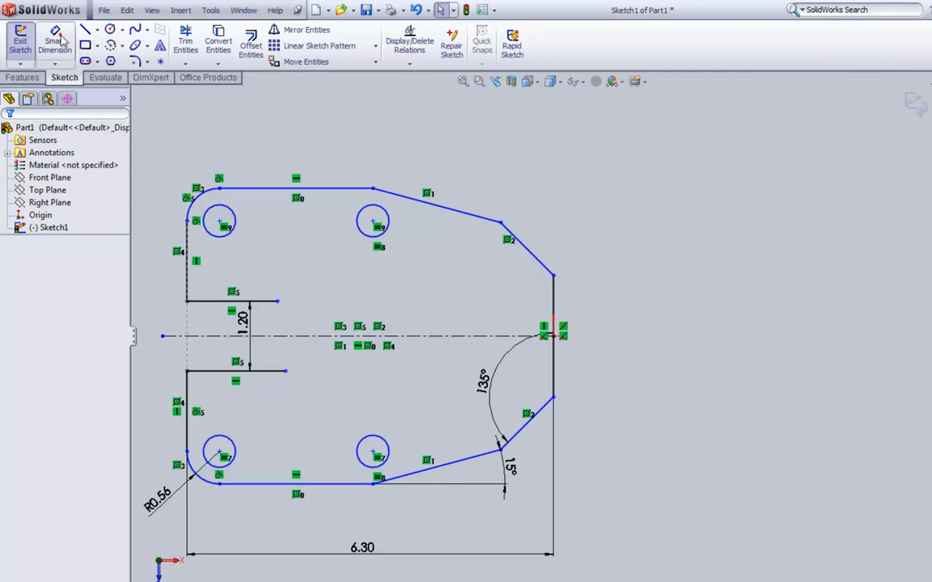
{"action": "left_click", "coordinate": [249, 204]}
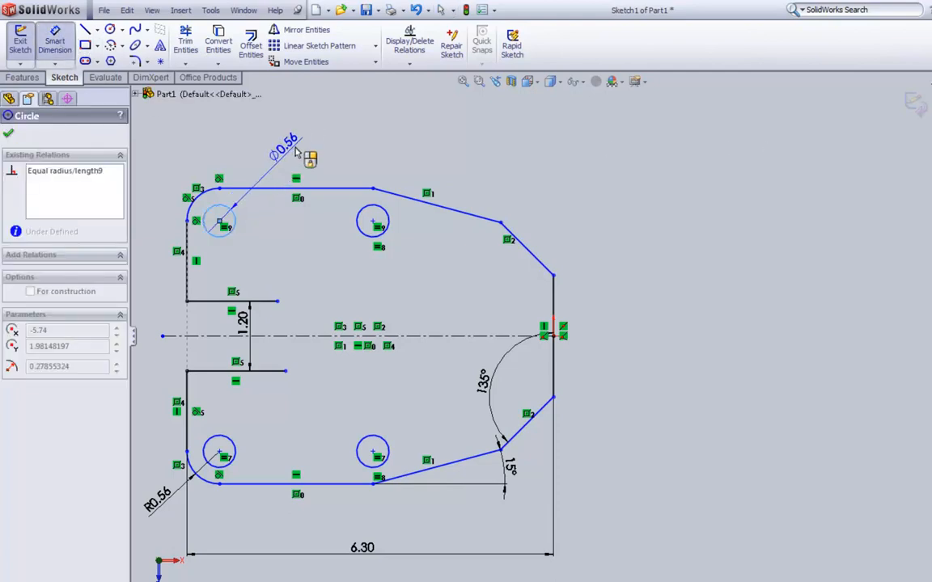
{"action": "left_click", "coordinate": [296, 152]}
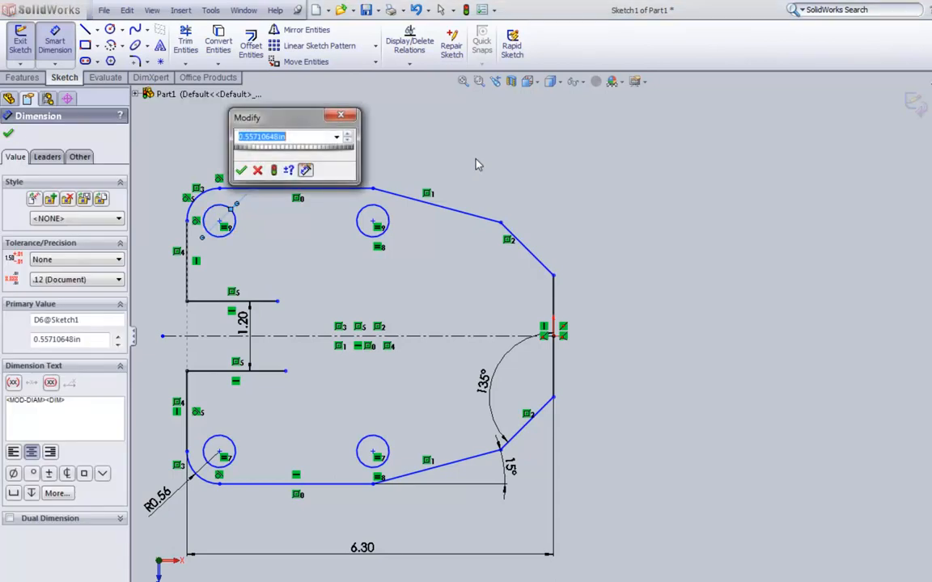
{"action": "key", "text": "BackSpace"}
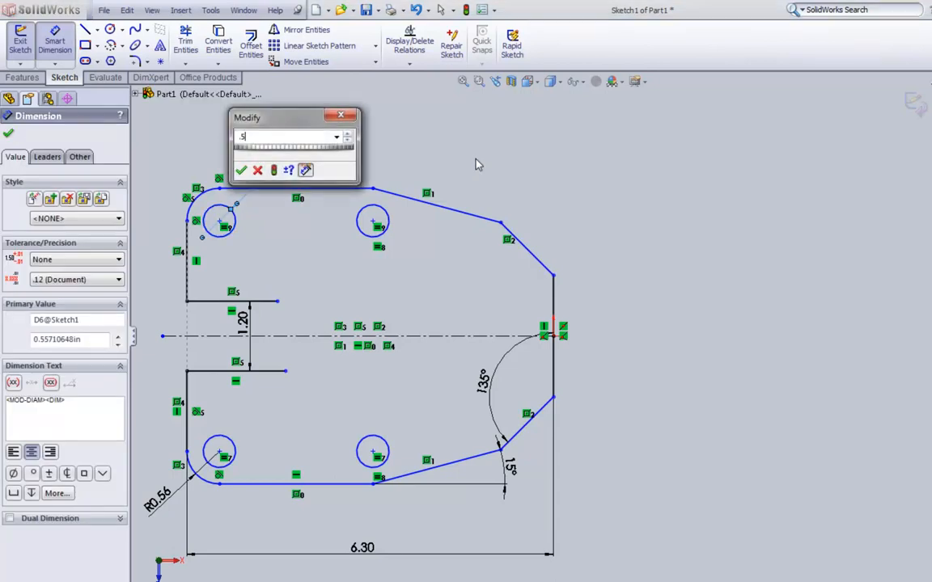
{"action": "key", "text": "Return"}
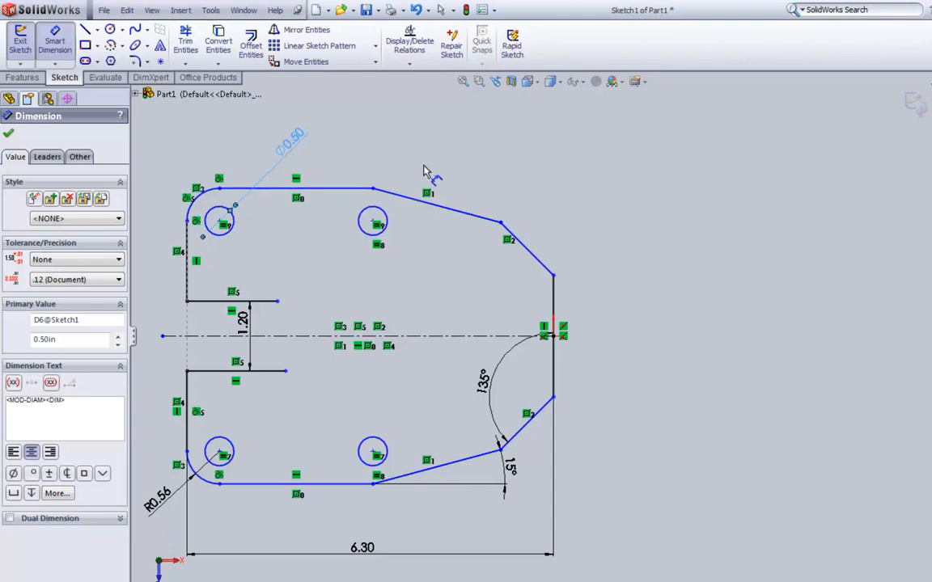
{"action": "key", "text": "Escape"}
Try moving the upper circle near the shallow sloped line off its position, and undo the move.
{"action": "left_click_drag", "start_coordinate": [372, 225], "coordinate": [412, 255]}
{"action": "left_click", "coordinate": [508, 245]}
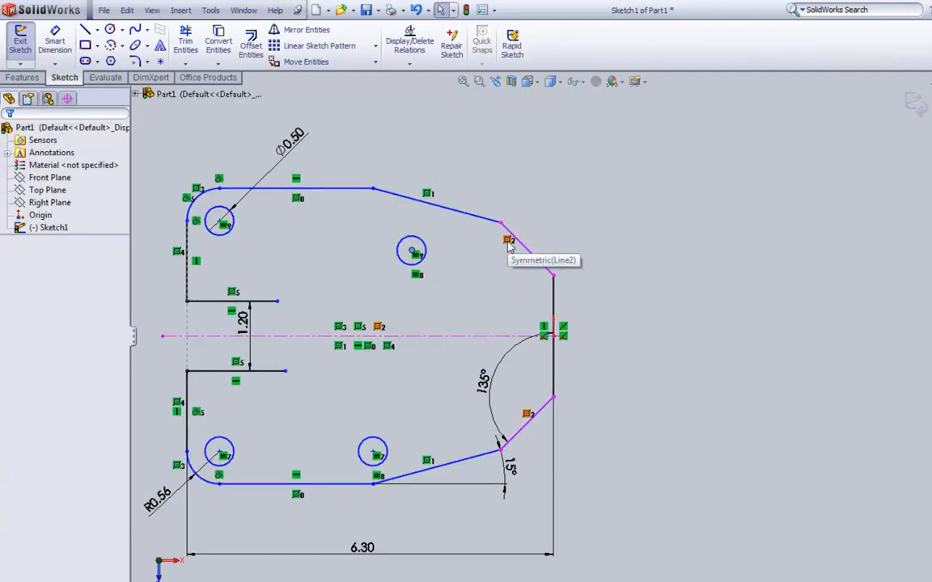
{"action": "key", "text": "ctrl+z"}
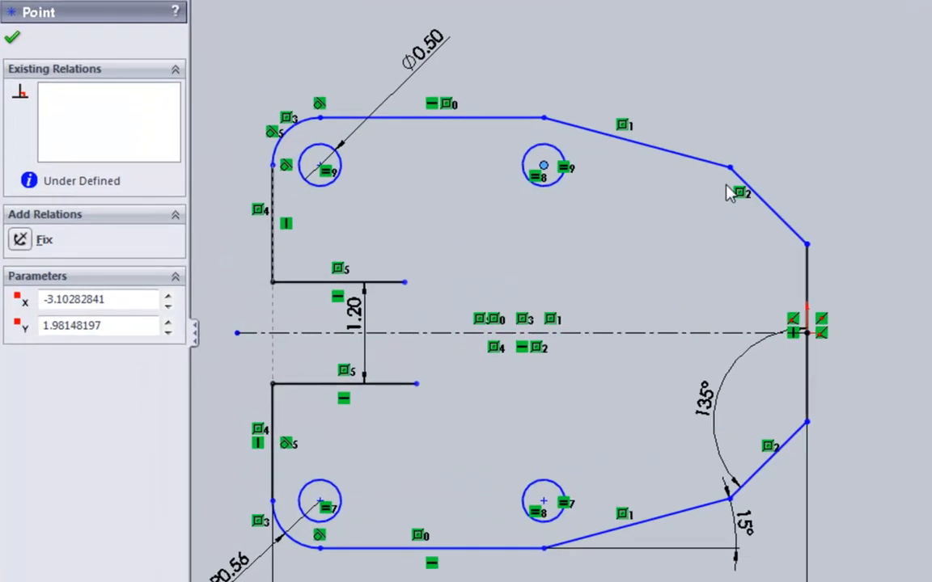
Add a Horizontal relation between the center points of the two upper circles.
{"action": "left_click", "coordinate": [323, 170]}
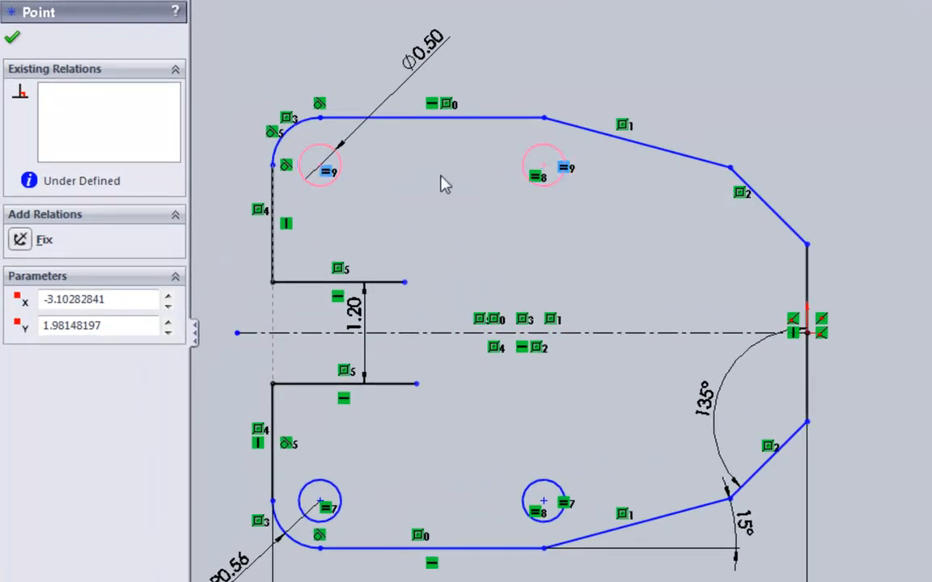
{"action": "left_click", "coordinate": [447, 183]}
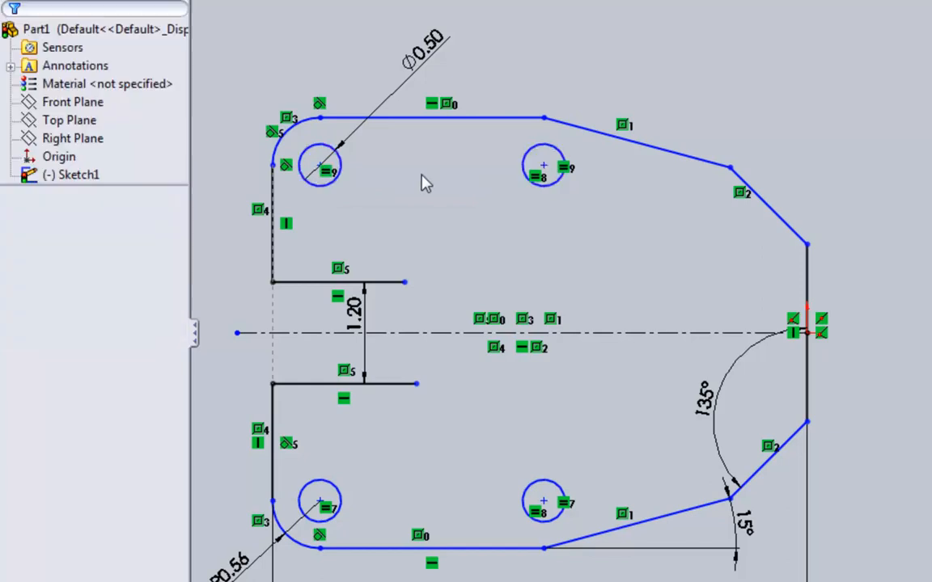
{"action": "left_click", "coordinate": [322, 169]}
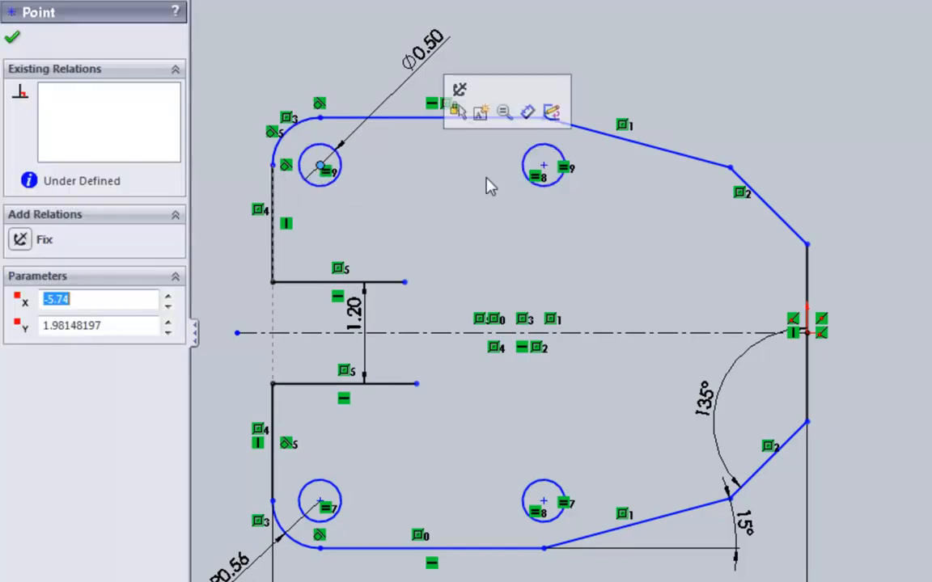
{"action": "left_click", "coordinate": [544, 168], "text": "ctrl"}
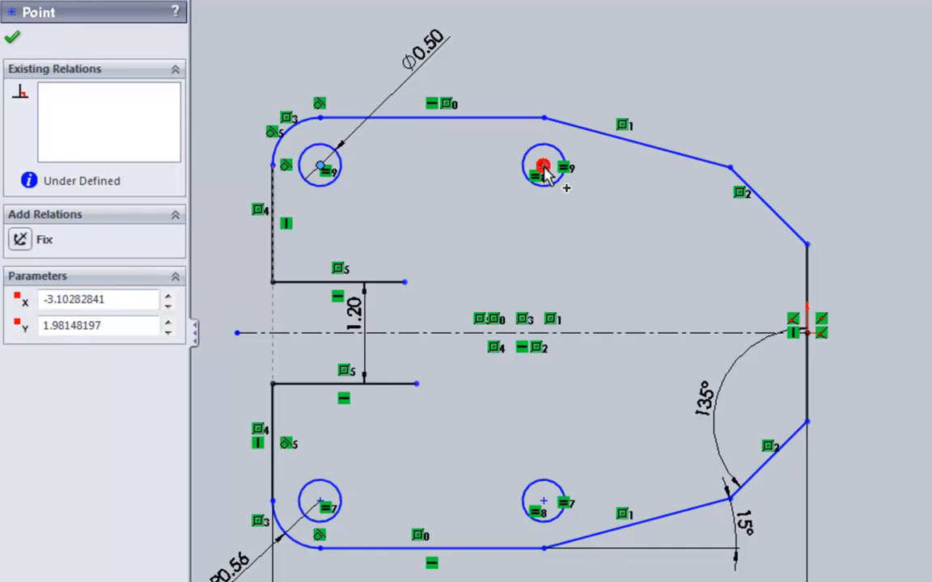
{"action": "left_click", "coordinate": [20, 358]}
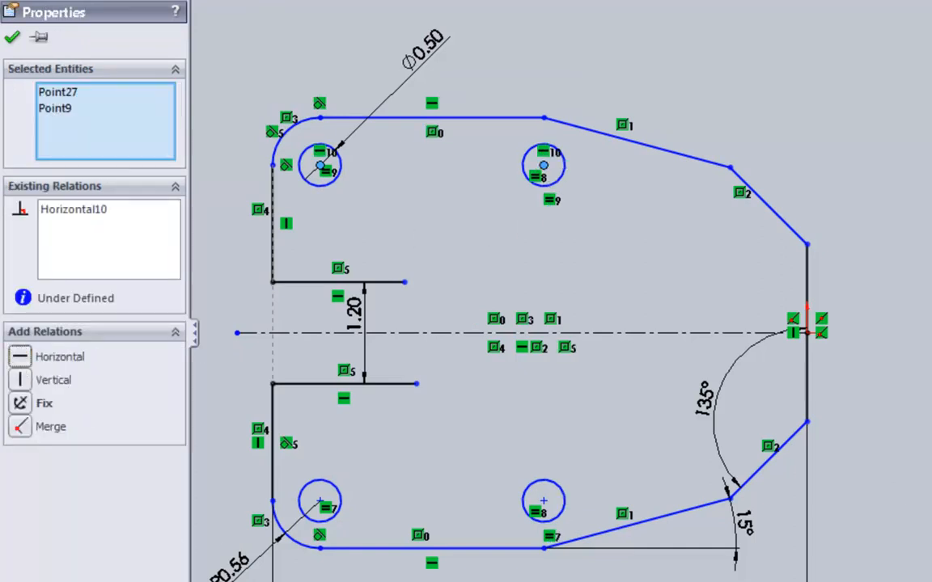
{"action": "key", "text": "Escape"}
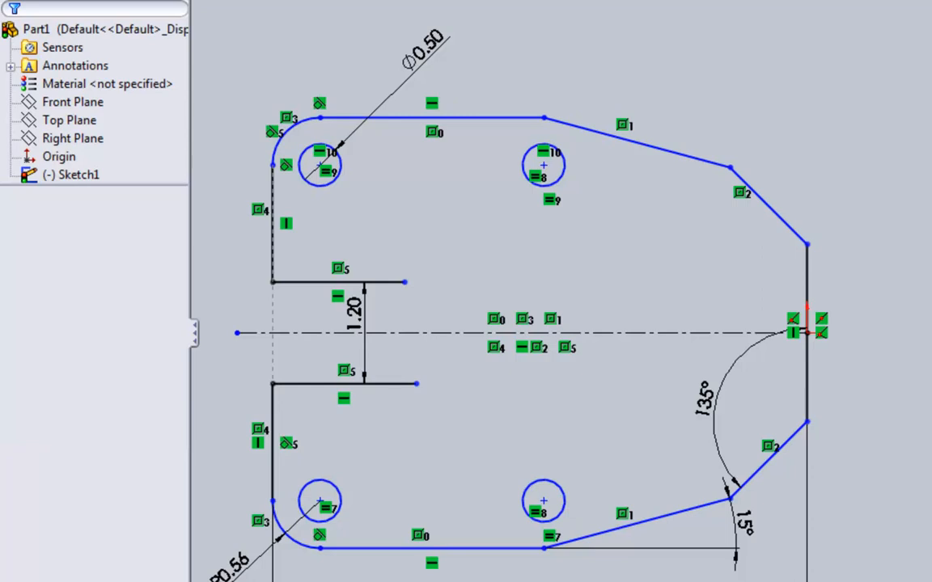
Add a Horizontal relation between the center points of the two lower circles.
{"action": "left_click", "coordinate": [326, 508]}
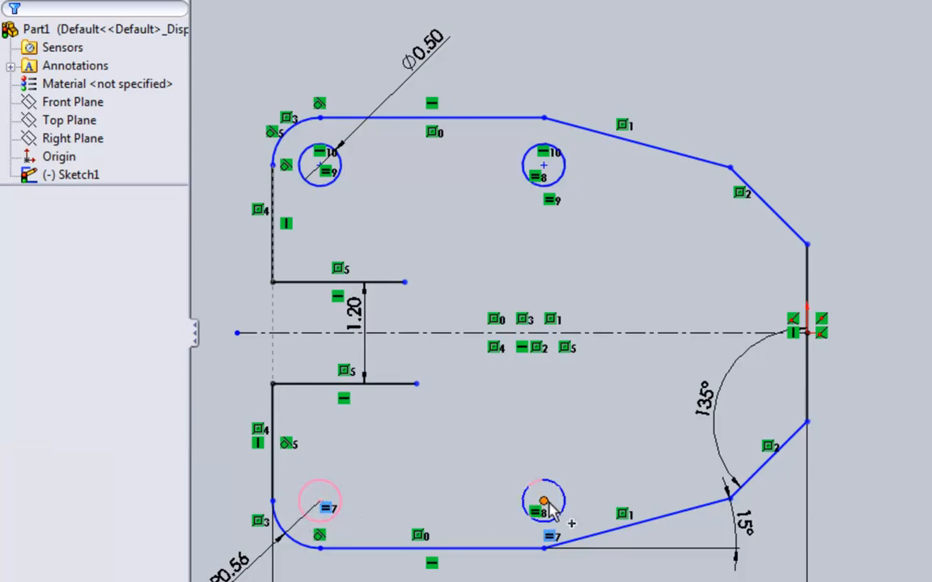
{"action": "left_click", "coordinate": [545, 503]}
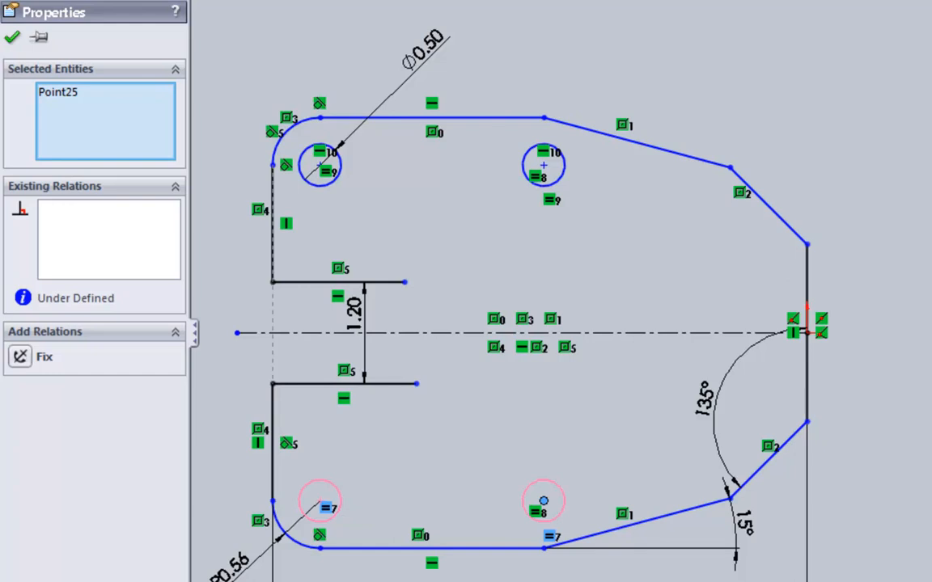
{"action": "left_click", "coordinate": [905, 371]}
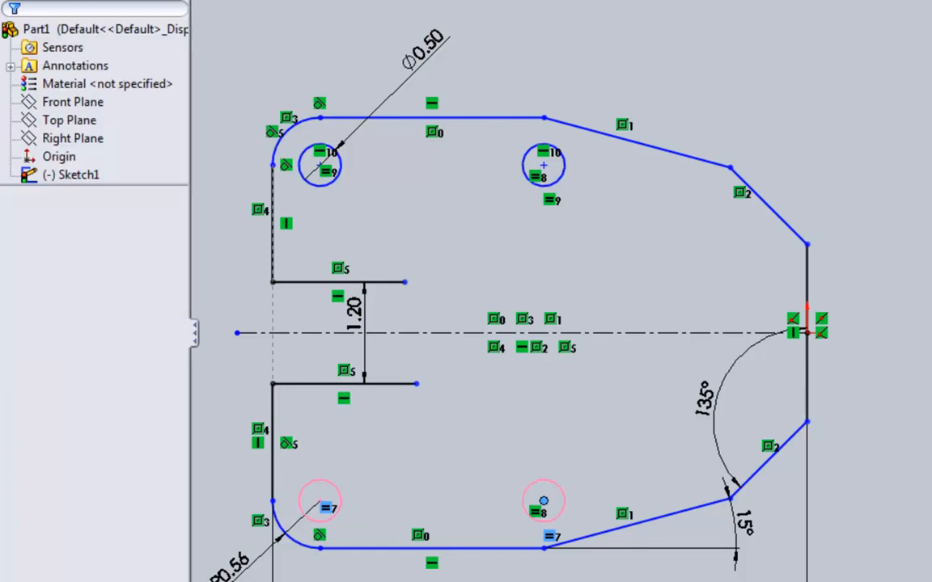
{"action": "left_click", "coordinate": [321, 504]}
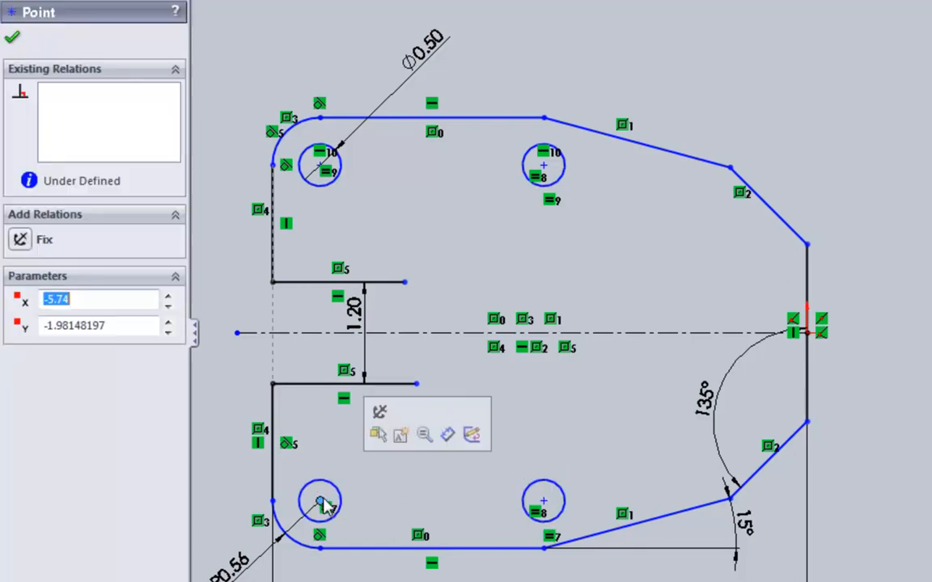
{"action": "left_click", "coordinate": [543, 503], "text": "ctrl"}
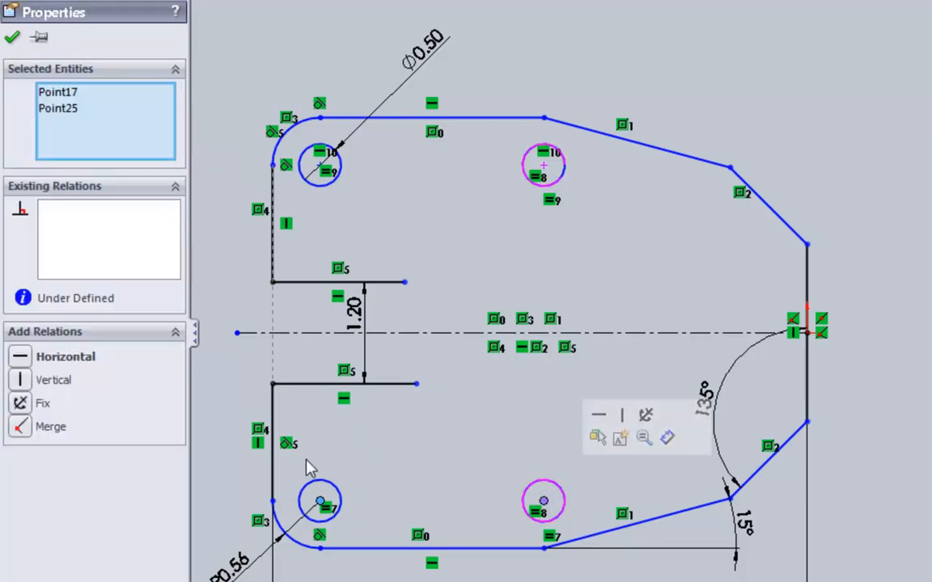
{"action": "left_click", "coordinate": [21, 357]}
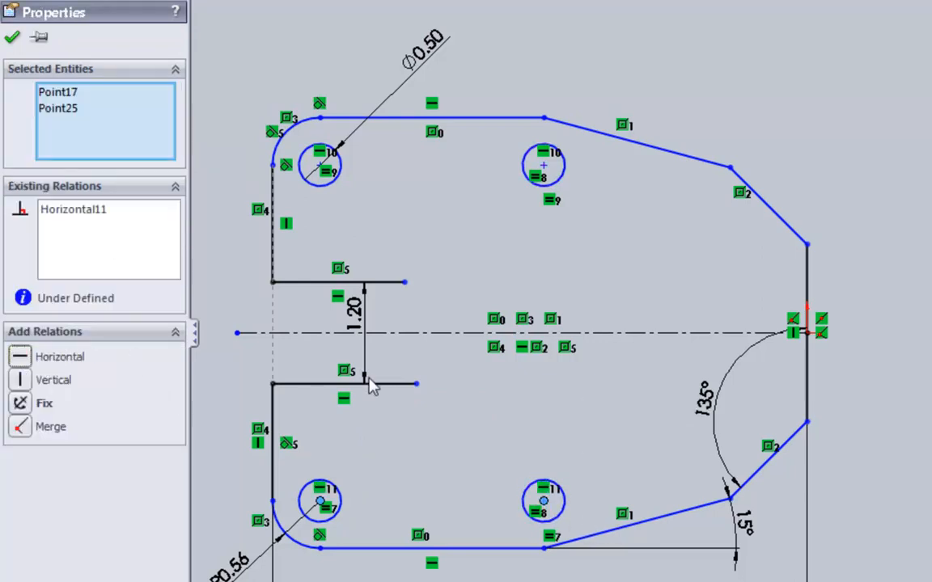
{"action": "key", "text": "Escape"}
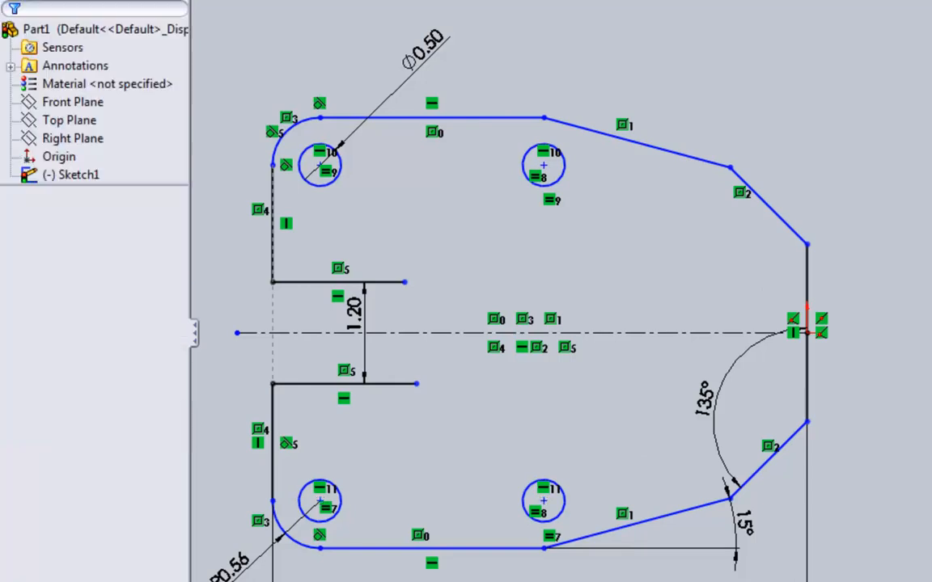
Add a Vertical relation between the center points of the two circles at the rounded corners.
{"action": "left_click", "coordinate": [320, 165]}
{"action": "left_click", "coordinate": [330, 49]}
{"action": "left_click", "coordinate": [320, 166]}
{"action": "left_click", "coordinate": [322, 505], "text": "ctrl"}
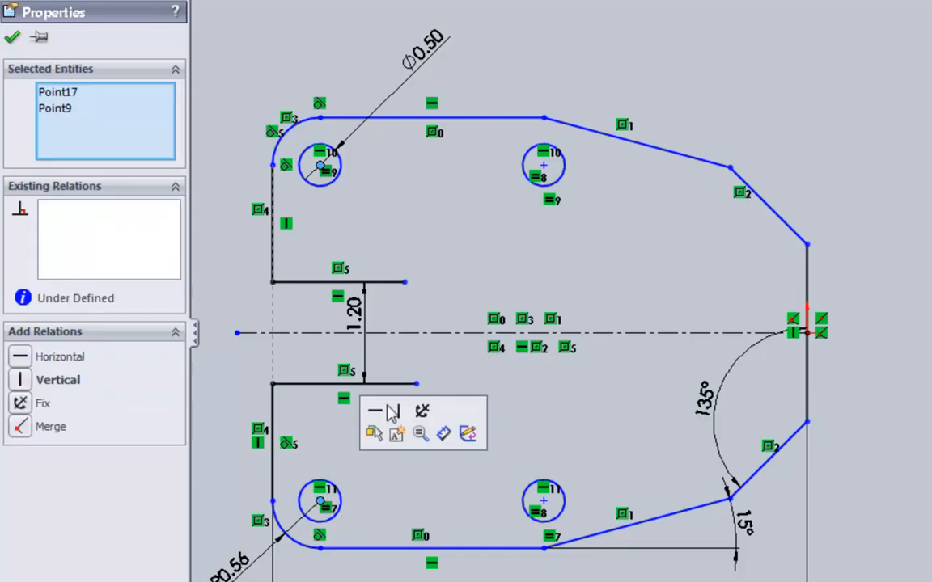
{"action": "left_click", "coordinate": [21, 379]}
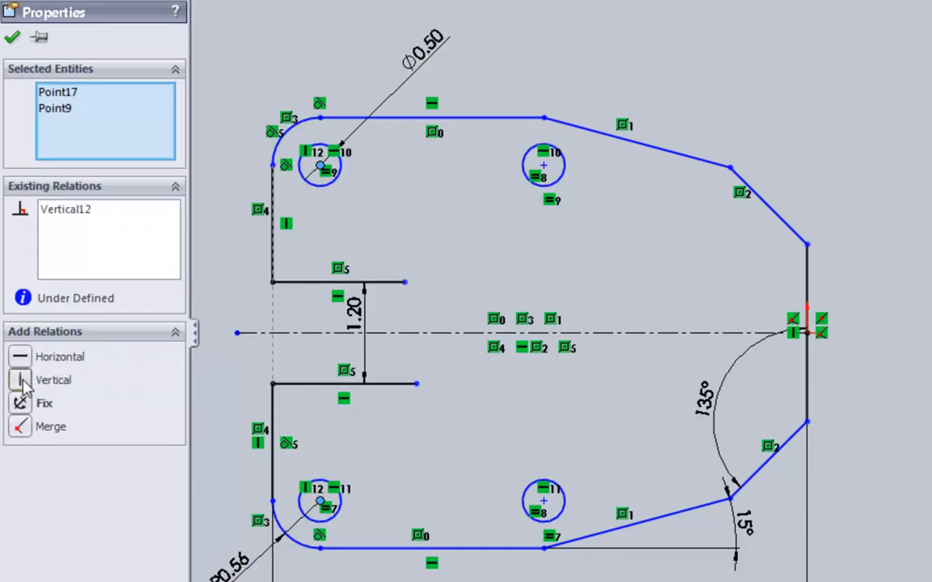
{"action": "left_click", "coordinate": [914, 81]}
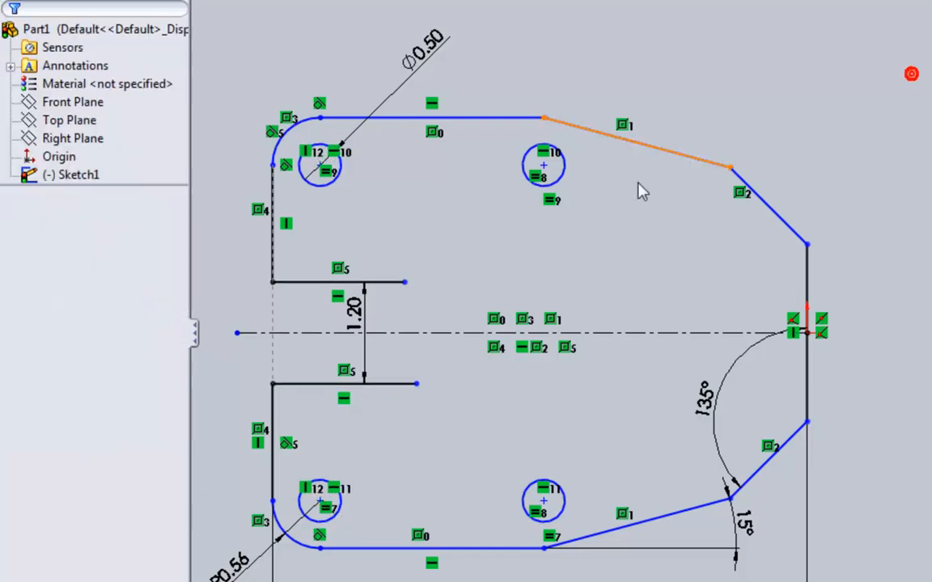
Add a Vertical relation between the centers of the two circles nearest the sloped lines and shift the pair about 0.43 in toward the rounded corners.
{"action": "left_click", "coordinate": [546, 168]}
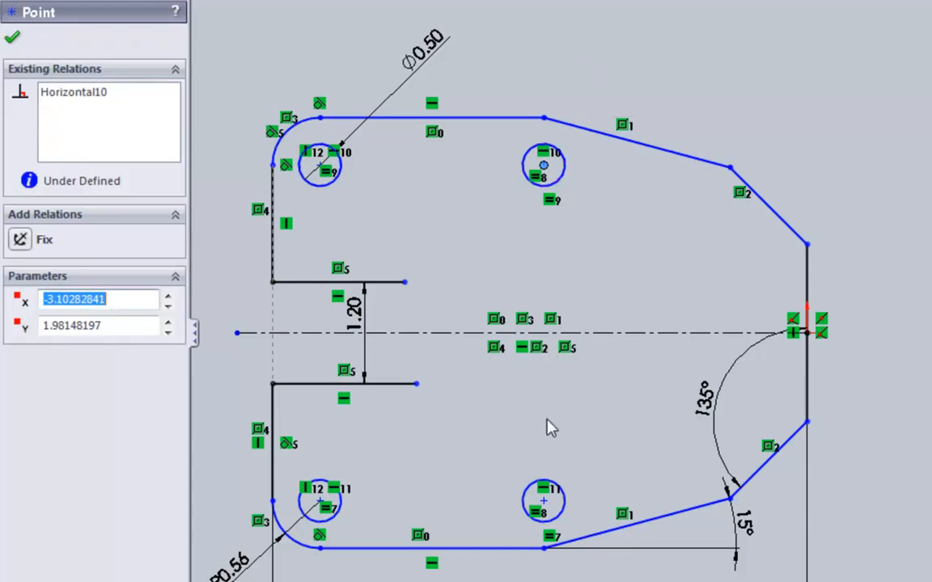
{"action": "left_click", "coordinate": [545, 504], "text": "ctrl"}
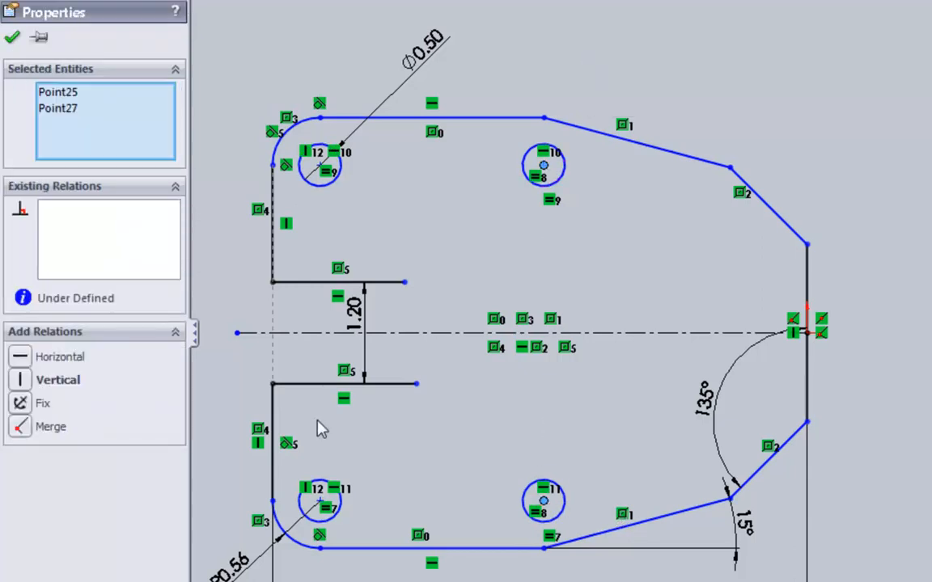
{"action": "left_click", "coordinate": [22, 380]}
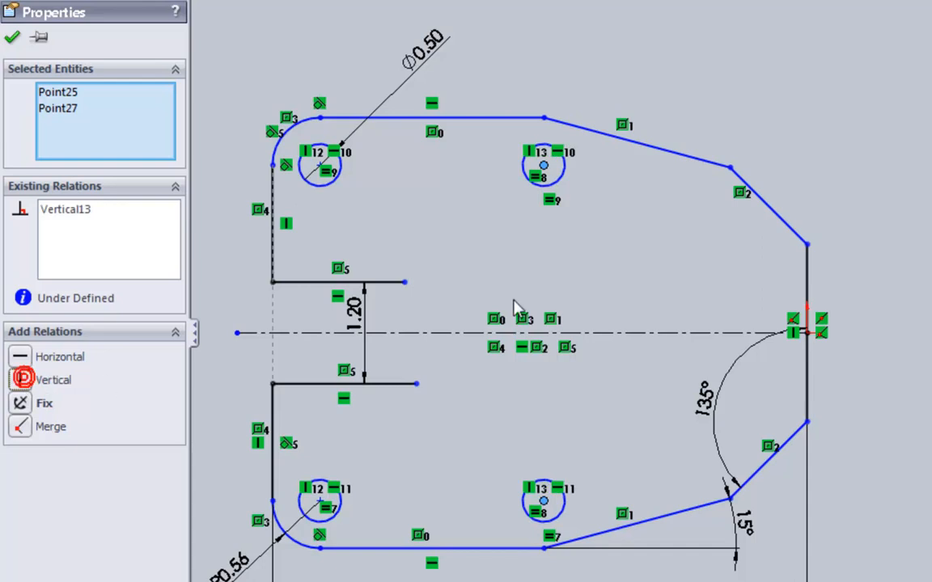
{"action": "left_click", "coordinate": [867, 104]}
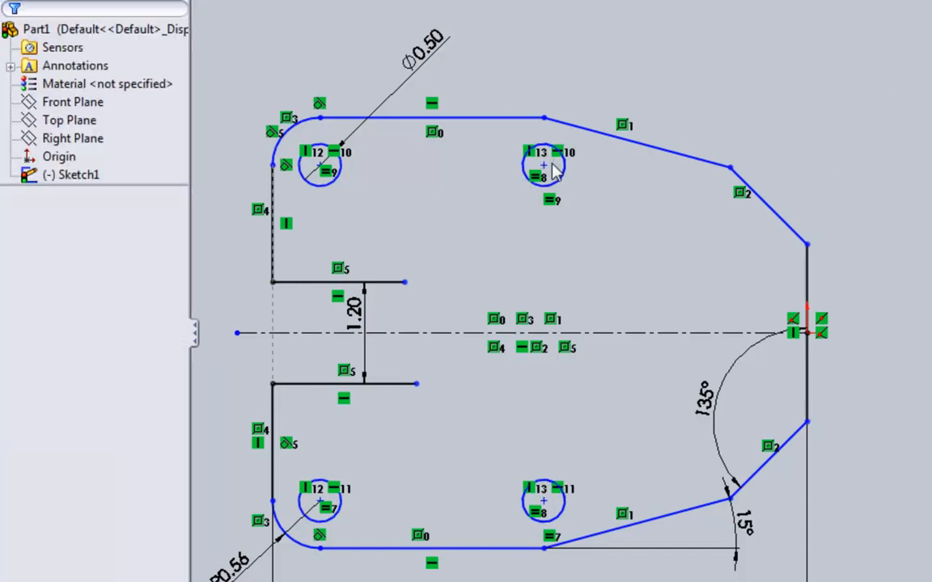
{"action": "mouse_move", "coordinate": [544, 166]}
{"action": "left_mouse_down"}
{"action": "mouse_move", "coordinate": [765, 162]}
{"action": "mouse_move", "coordinate": [655, 139]}
{"action": "mouse_move", "coordinate": [476, 163]}
{"action": "mouse_move", "coordinate": [507, 170]}
{"action": "left_mouse_up"}
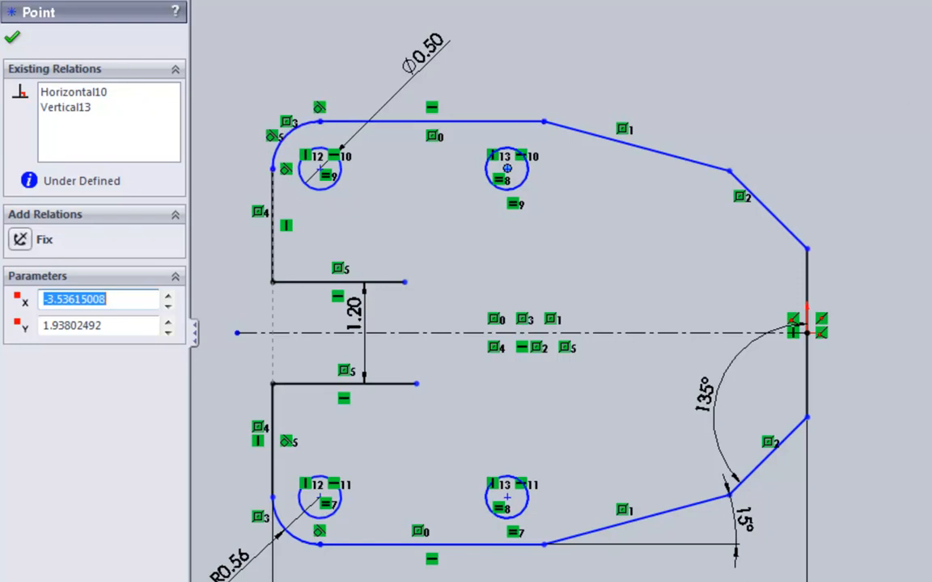
Dimension the vertical distance between the centers of the two circles at the rounded corners as 3.00 in.
{"action": "left_click", "coordinate": [12, 37]}
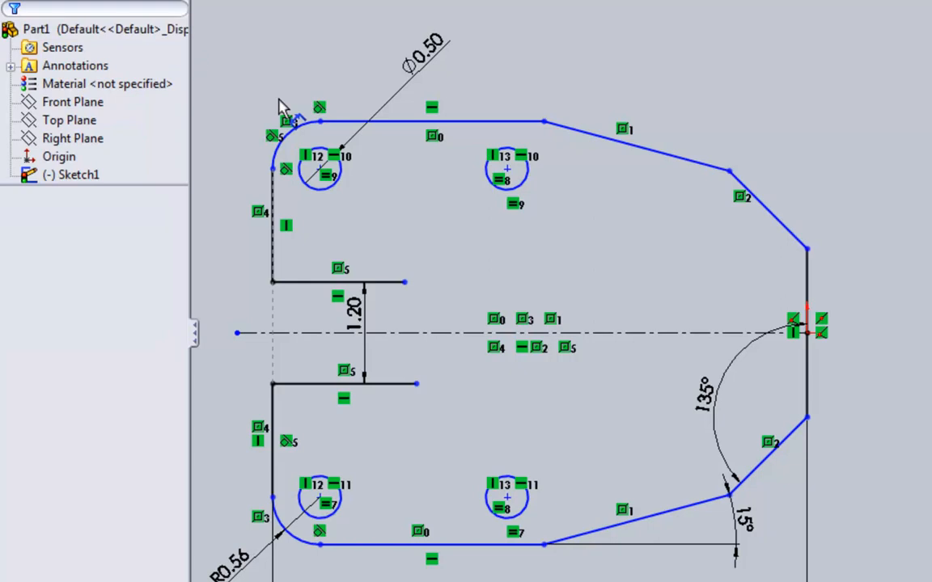
{"action": "left_click", "coordinate": [320, 170]}
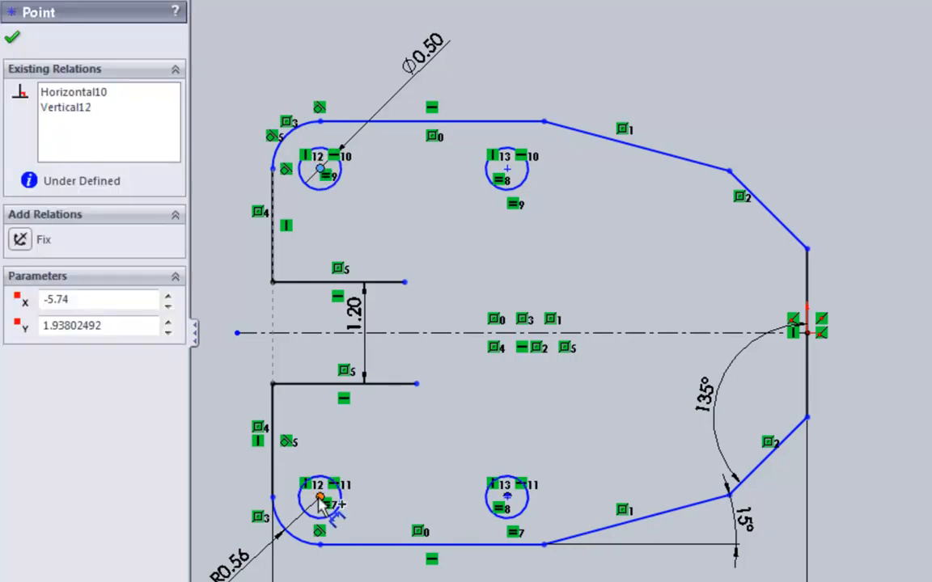
{"action": "left_click", "coordinate": [321, 500]}
{"action": "left_click", "coordinate": [232, 377]}
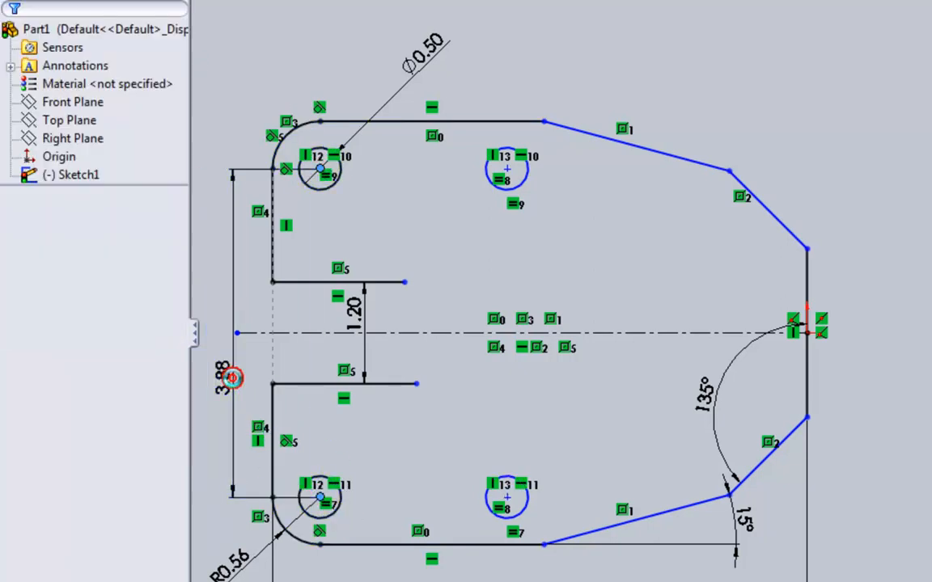
{"action": "type", "text": "3"}
{"action": "key", "text": "Return"}
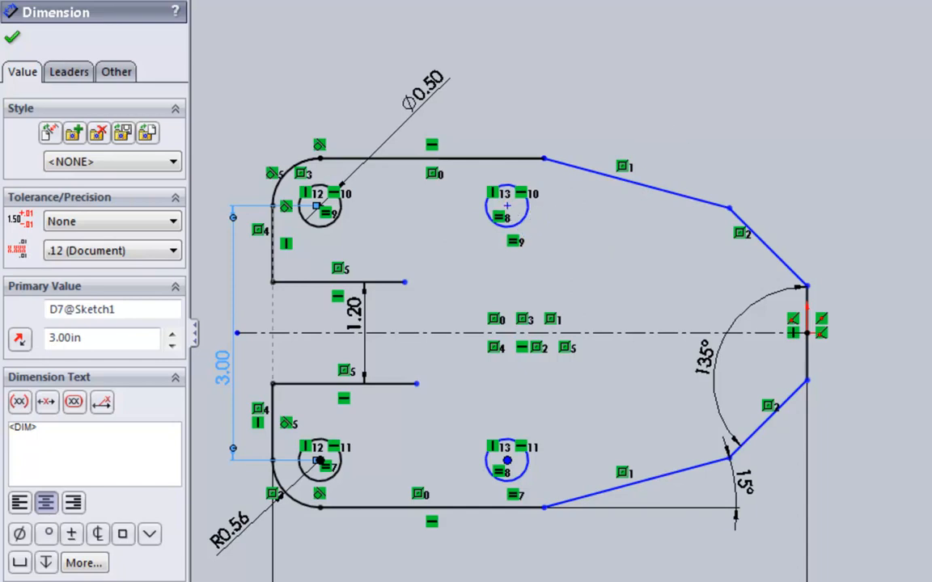
{"action": "key", "text": "Escape"}
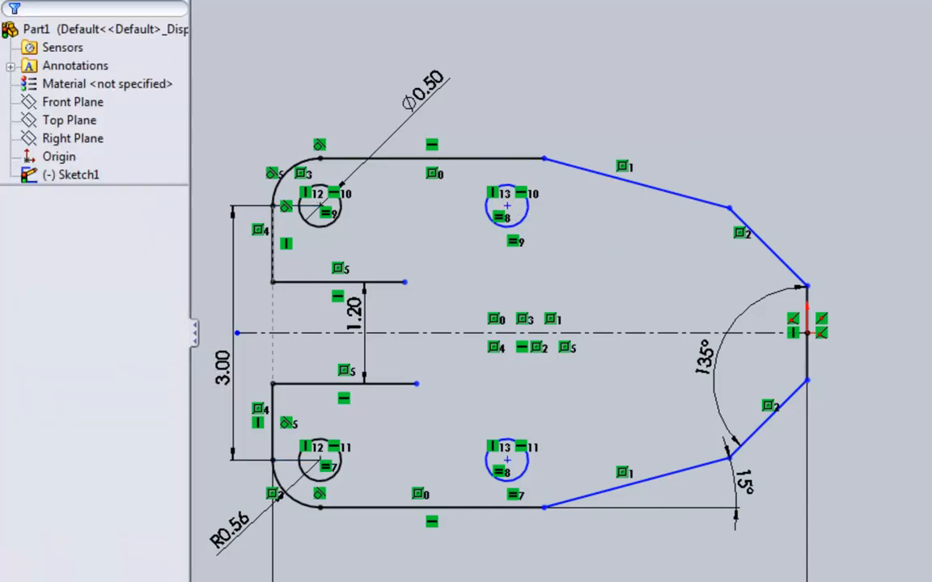
Add a Vertical relation between the center of the upper circle nearest the sloped lines and the vertex where the upper horizontal edge meets the slope.
{"action": "left_click", "coordinate": [510, 212]}
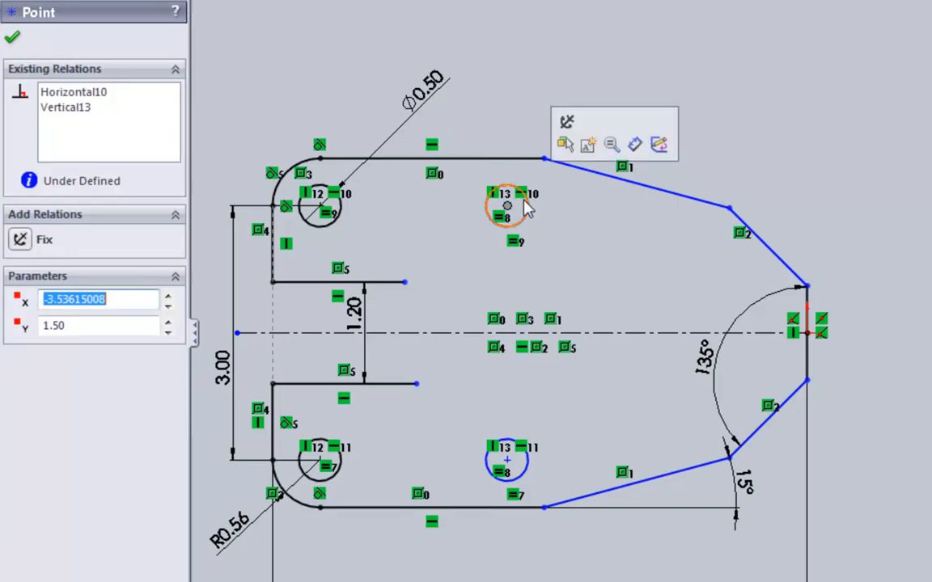
{"action": "key", "text": "Escape"}
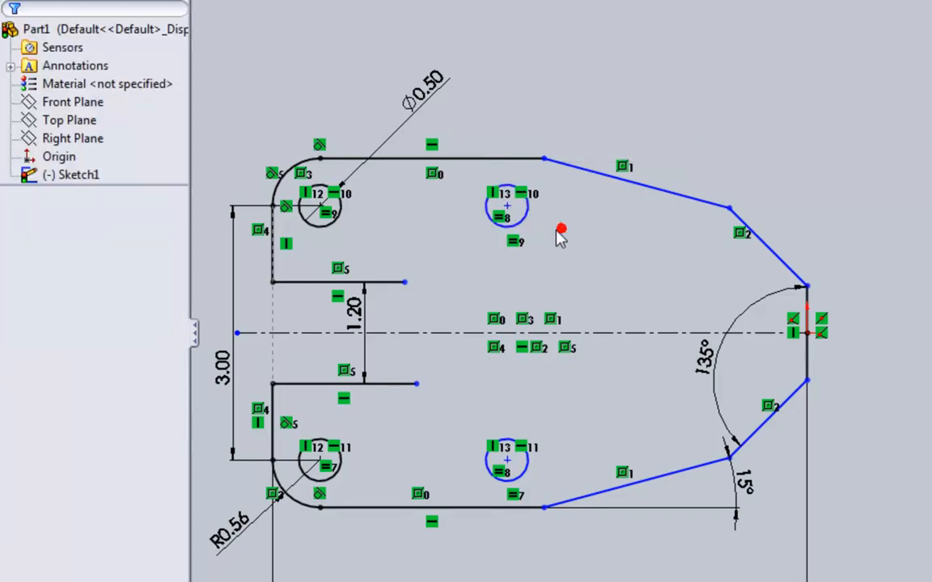
{"action": "left_click", "coordinate": [493, 196]}
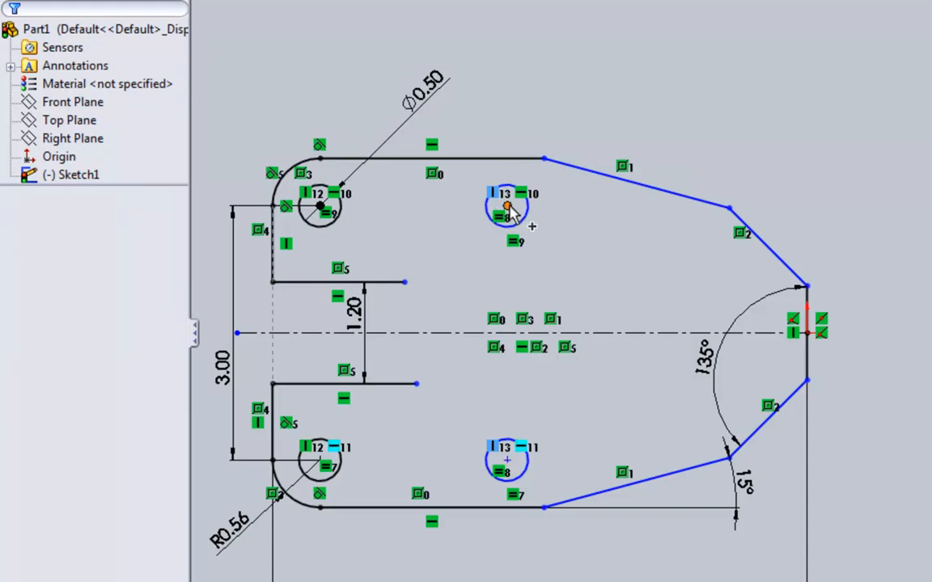
{"action": "left_click", "coordinate": [704, 140]}
{"action": "left_click", "coordinate": [507, 205]}
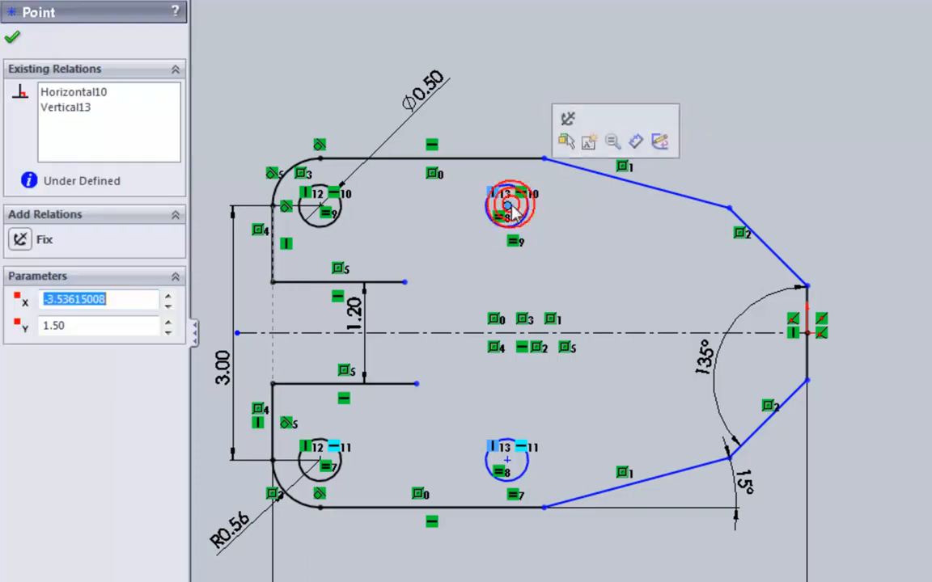
{"action": "left_click", "coordinate": [545, 159], "text": "ctrl"}
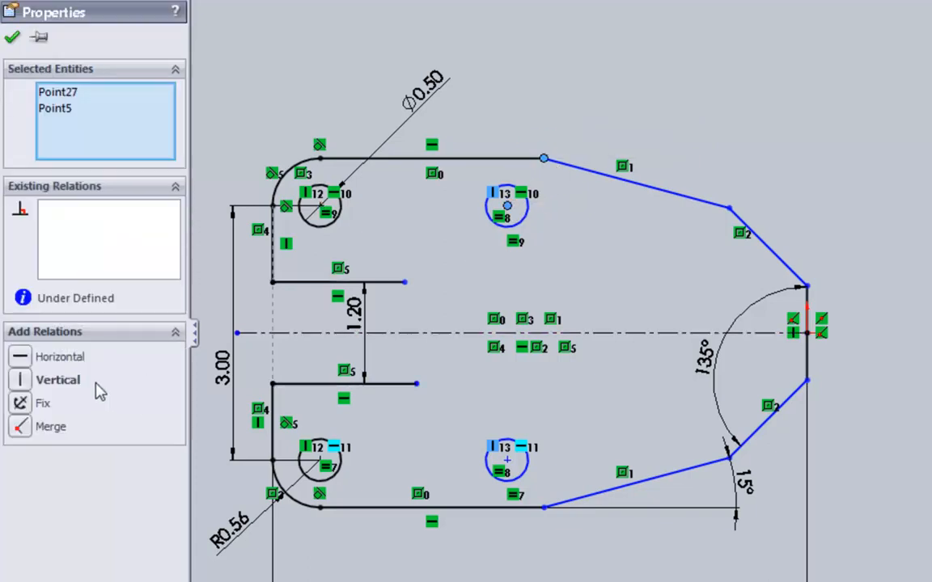
{"action": "left_click", "coordinate": [24, 380]}
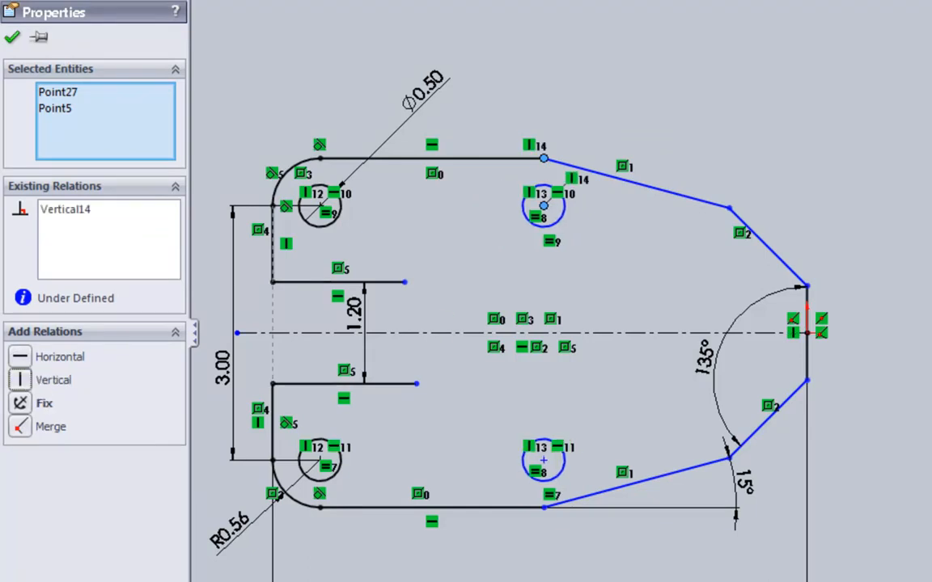
{"action": "key", "text": "Escape"}
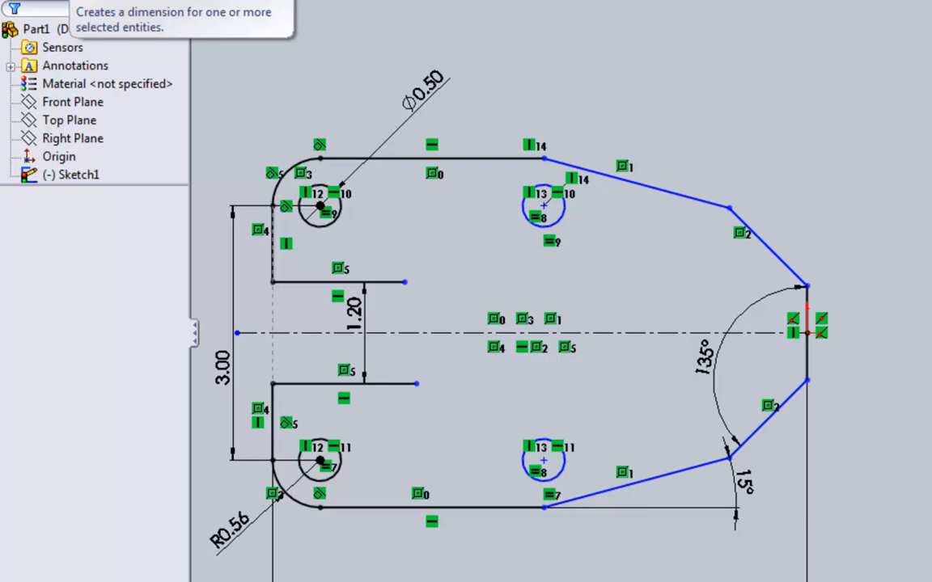
Dimension the horizontal distance between the centers of the two lower circles as 3.50 in.
{"action": "left_click", "coordinate": [87, 2]}
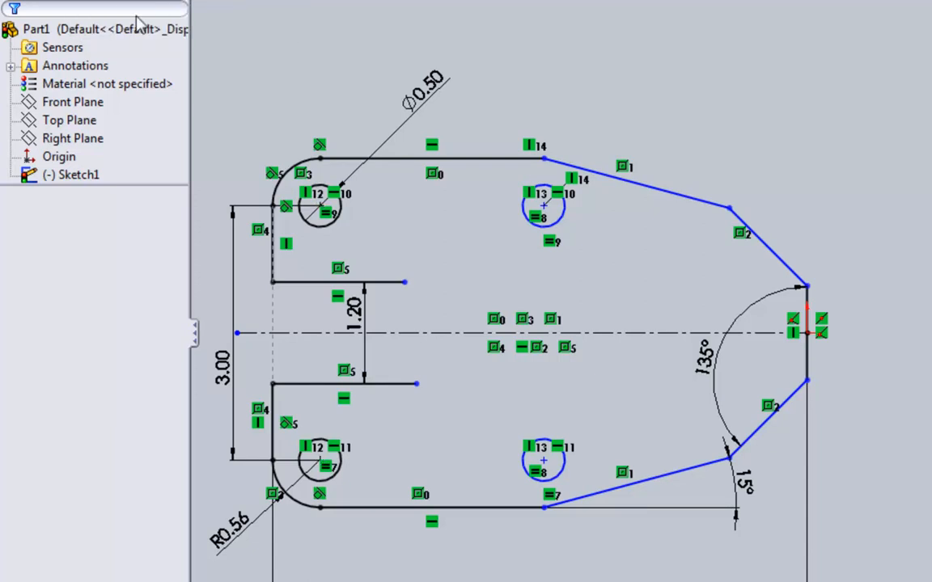
{"action": "left_click", "coordinate": [320, 464]}
{"action": "left_click", "coordinate": [544, 462]}
{"action": "left_click", "coordinate": [458, 559]}
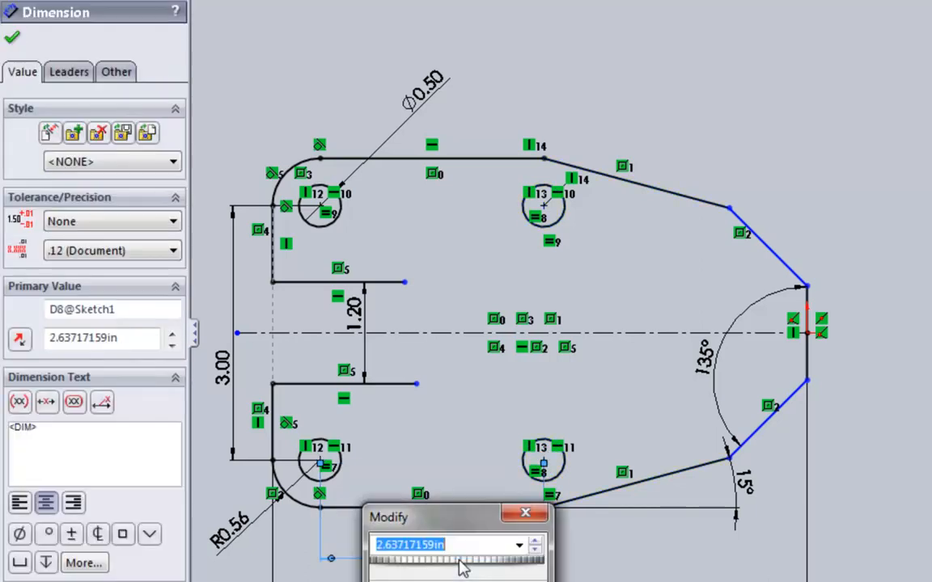
{"action": "type", "text": "3."}
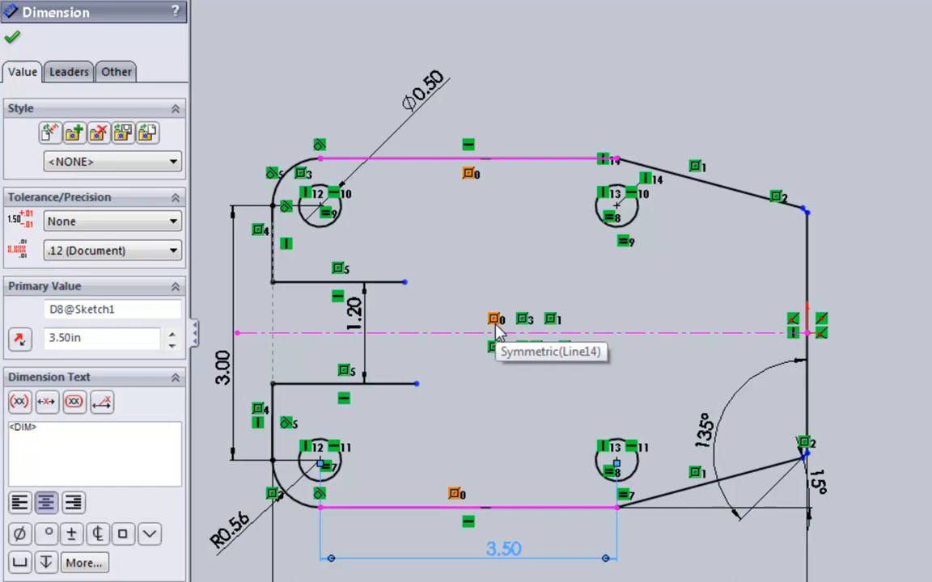
{"action": "left_click", "coordinate": [617, 507]}
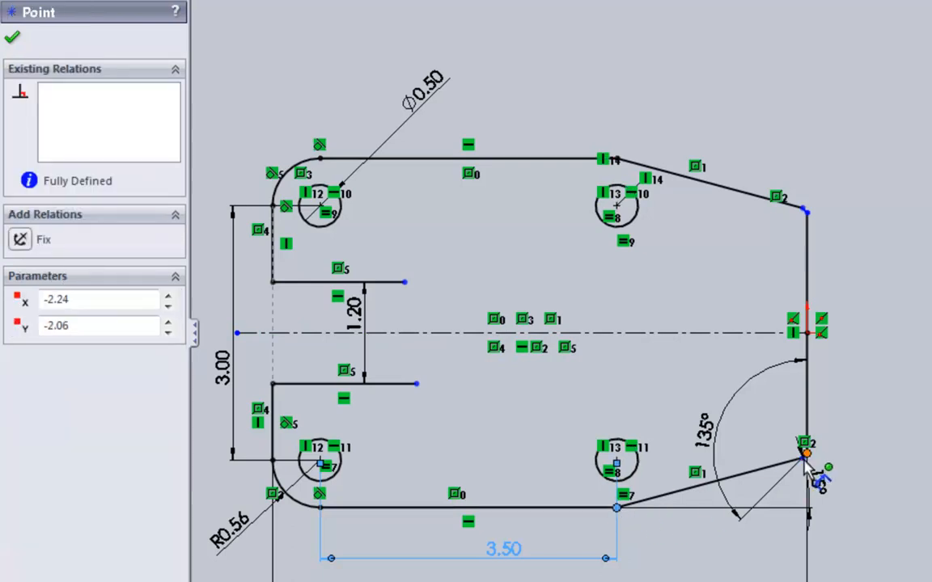
{"action": "left_click", "coordinate": [803, 459]}
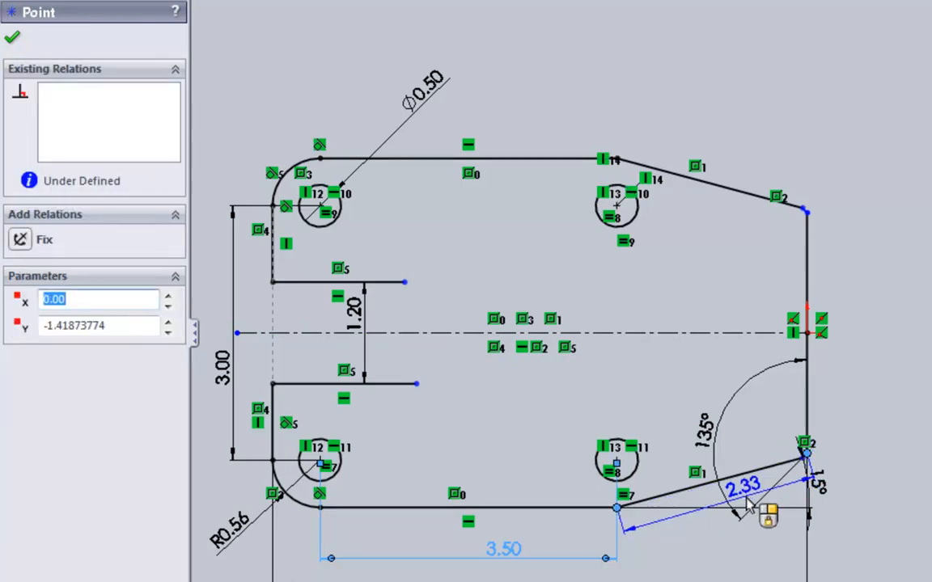
{"action": "key", "text": "Escape"}
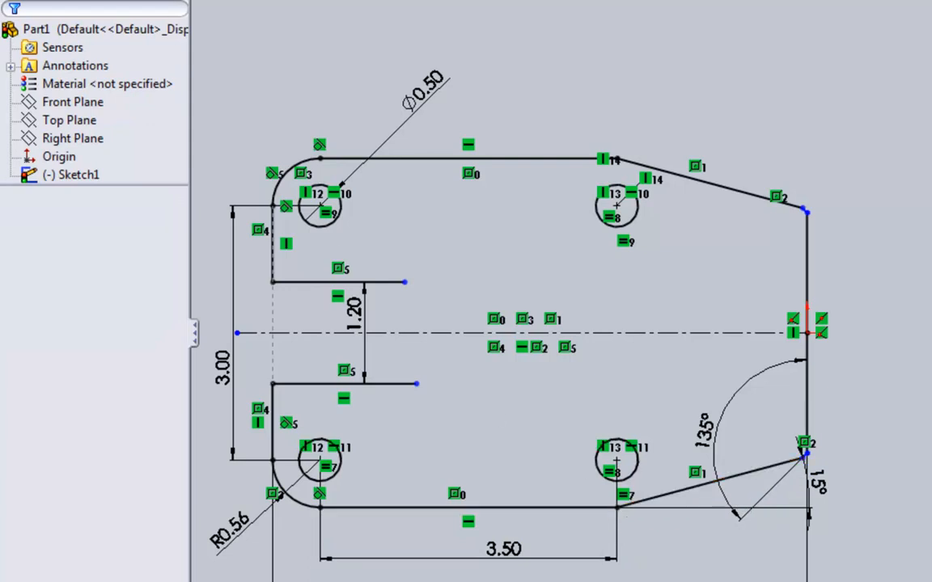
Dimension the horizontal distance between the endpoints of the lower 15° sloped line as 1.60 in.
{"action": "left_click", "coordinate": [616, 508]}
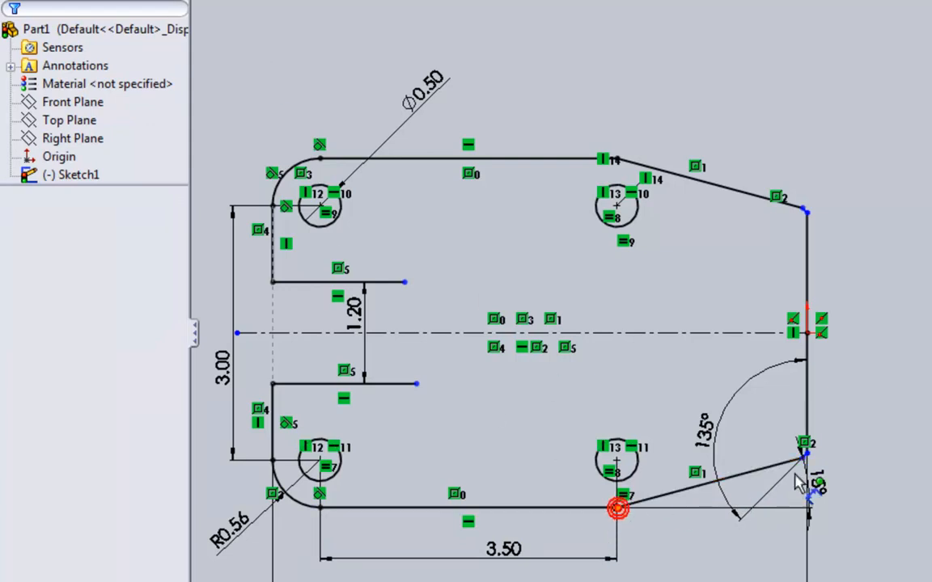
{"action": "left_click", "coordinate": [803, 460]}
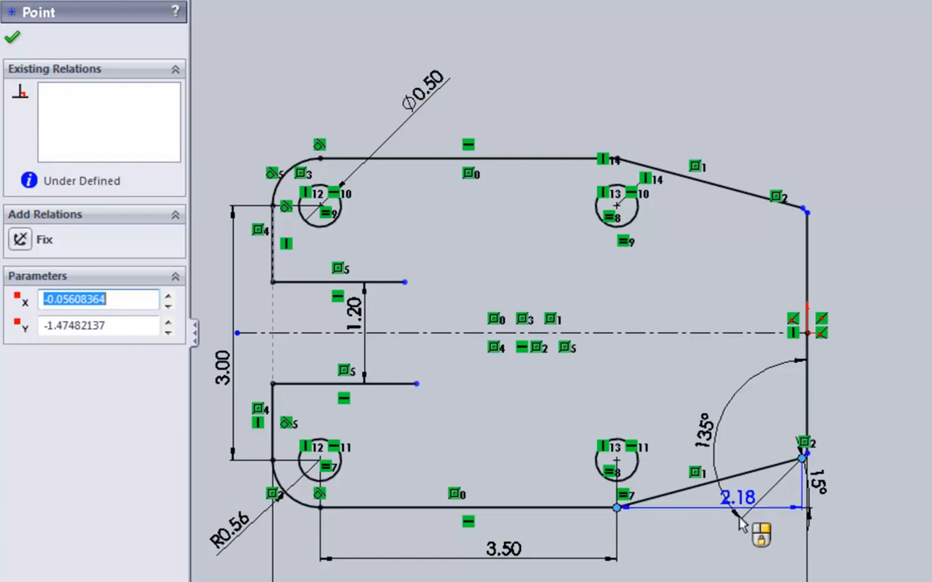
{"action": "left_click", "coordinate": [714, 556]}
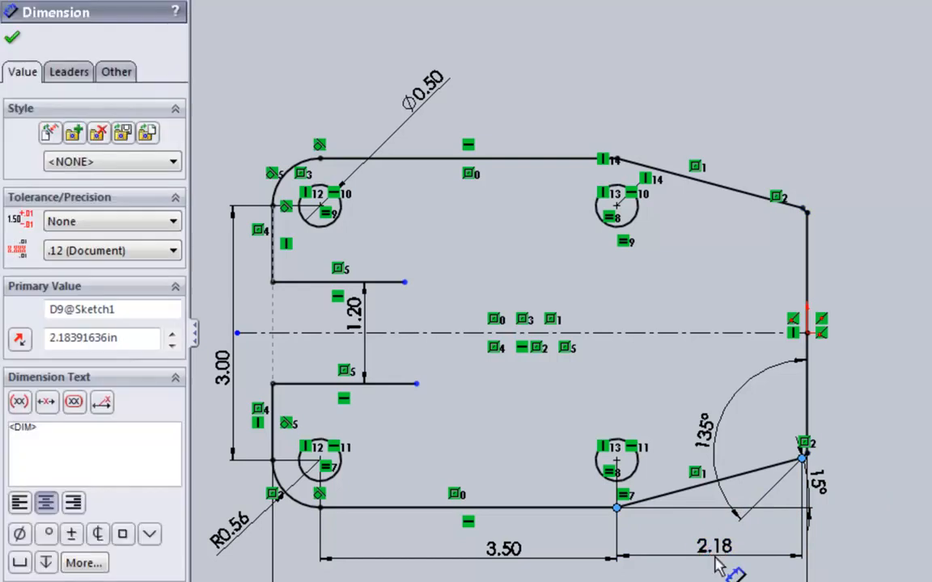
{"action": "type", "text": "1.6"}
{"action": "key", "text": "Return"}
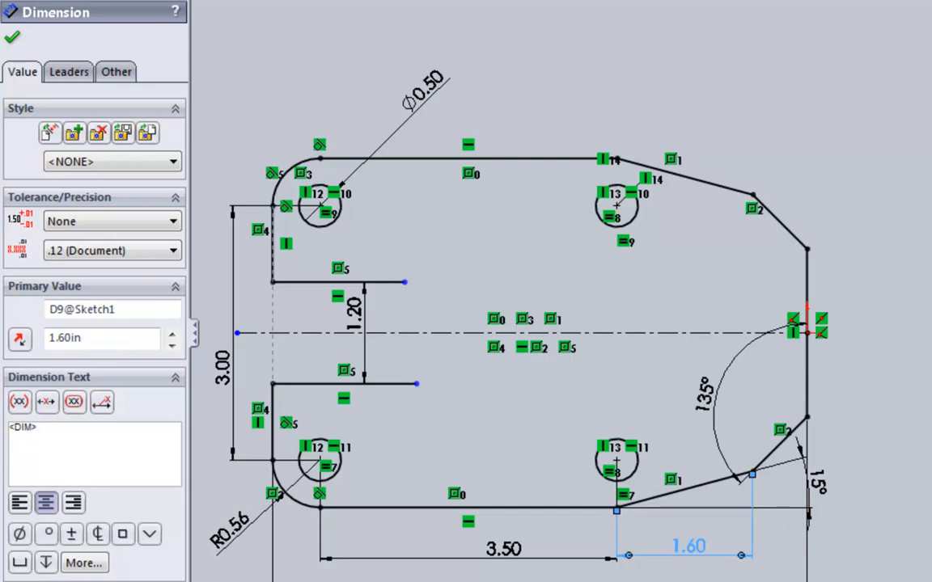
{"action": "key", "text": "Escape"}
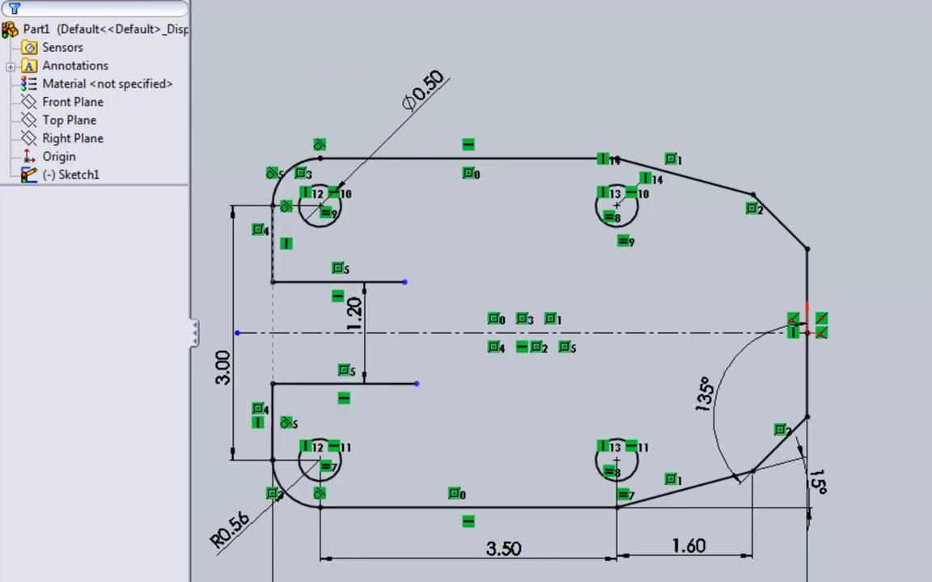
Add an Equal relation between the two horizontal lines of the slot opening.
{"action": "left_click", "coordinate": [306, 282]}
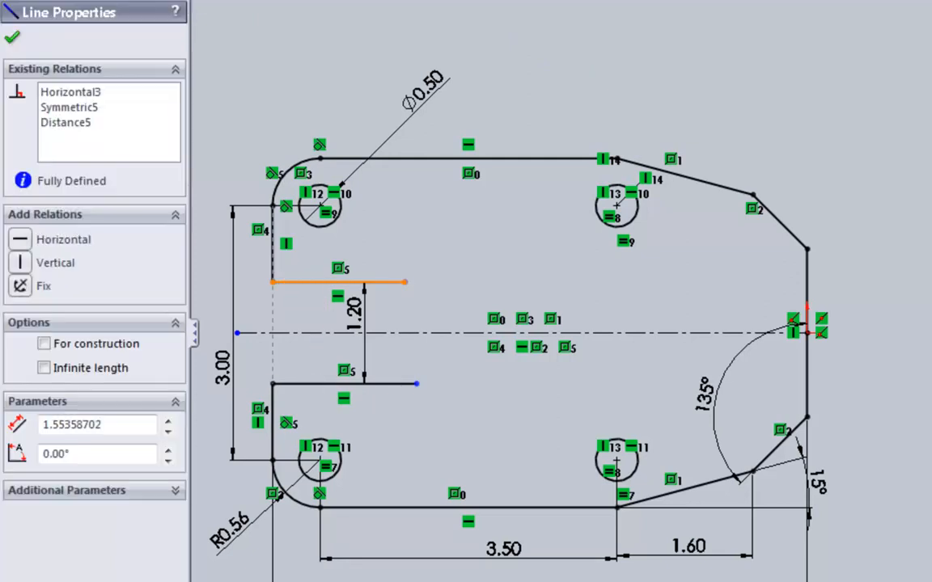
{"action": "left_click", "coordinate": [314, 385], "text": "ctrl"}
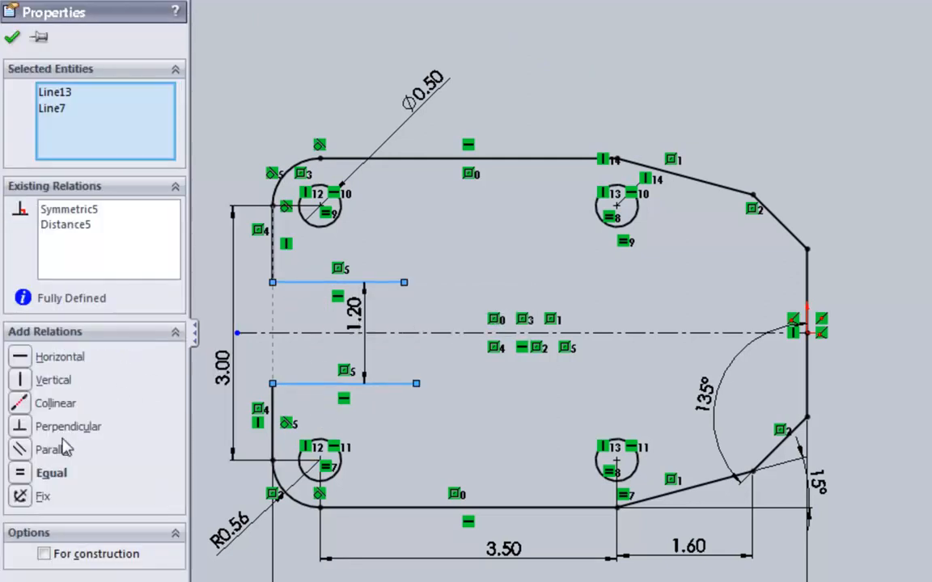
{"action": "left_click", "coordinate": [20, 474]}
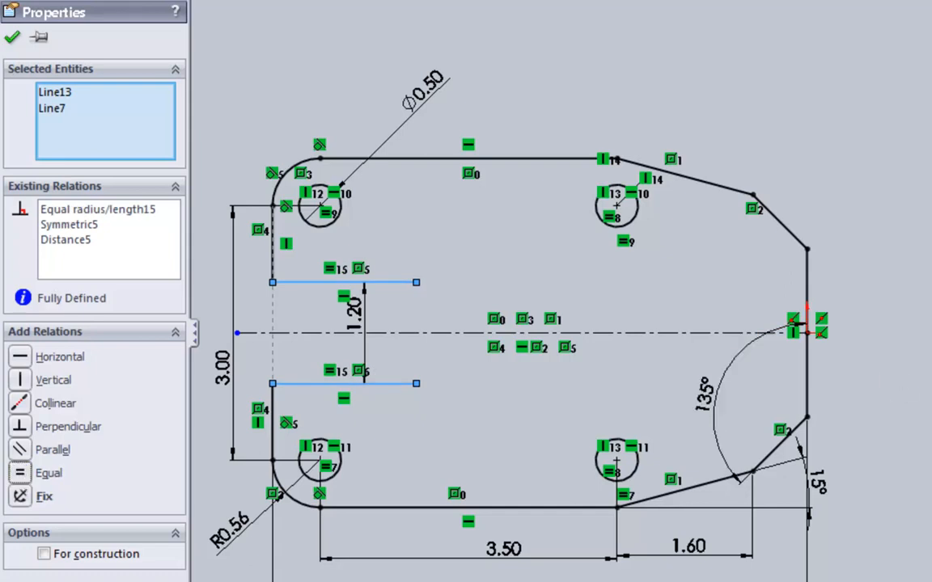
{"action": "key", "text": "Escape"}
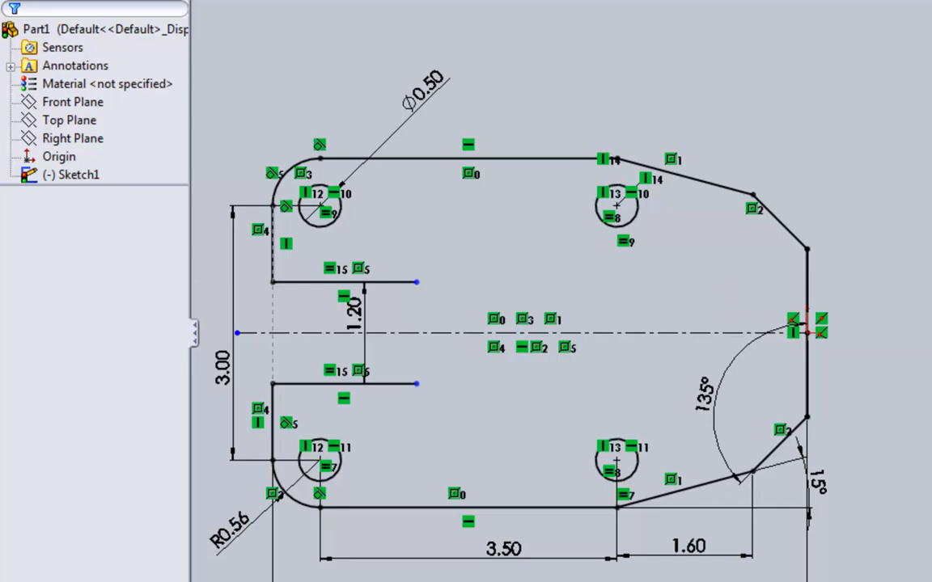
Sketch a three-sided open rectangle across the centerline inside the profile, open toward the slot, with horizontal sides about 1.41 in long.
{"action": "key", "text": "l"}
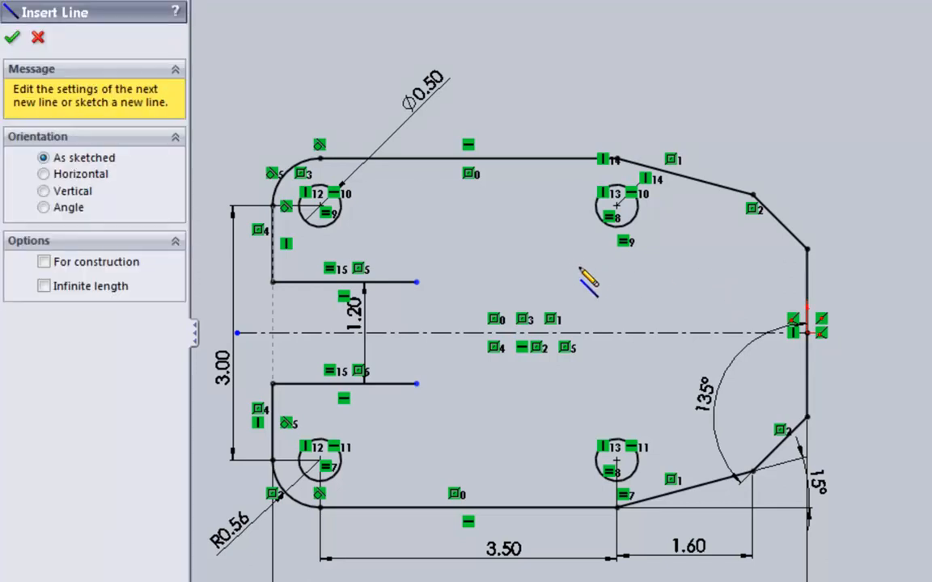
{"action": "left_click", "coordinate": [574, 265]}
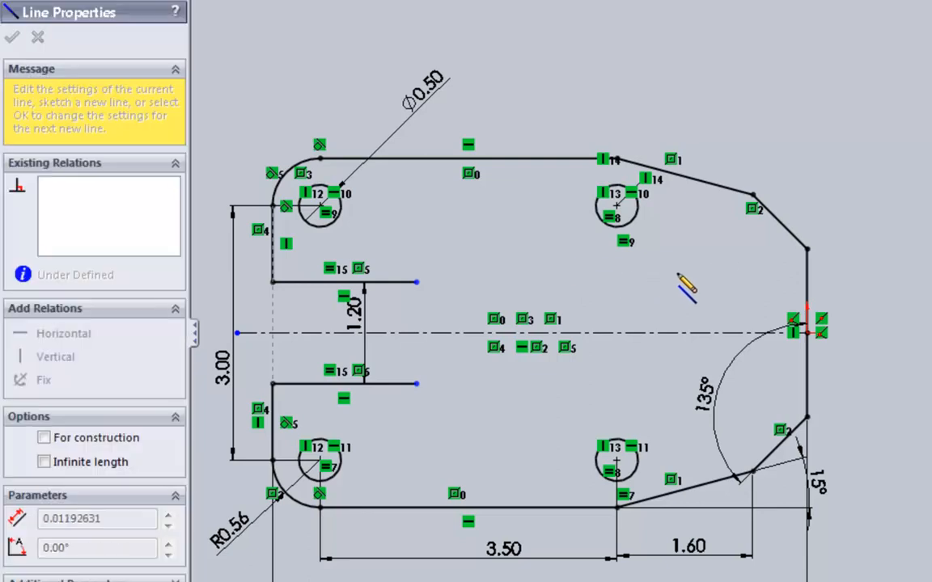
{"action": "left_click", "coordinate": [694, 263]}
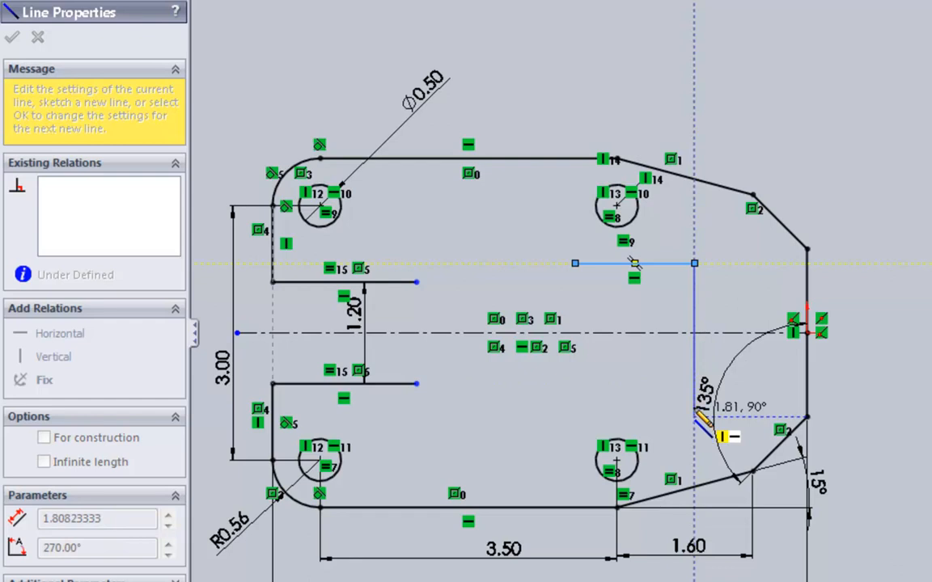
{"action": "left_click", "coordinate": [694, 397]}
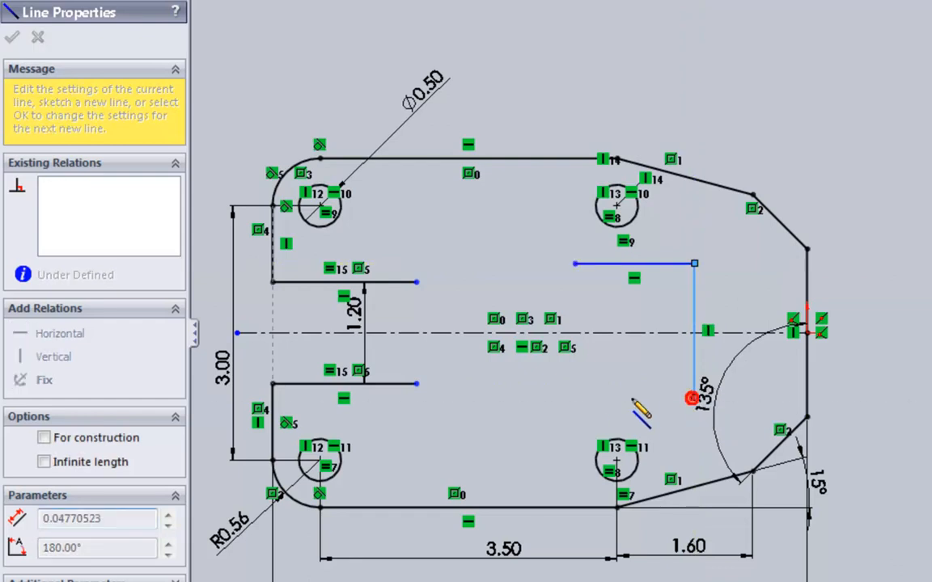
{"action": "left_click", "coordinate": [574, 397]}
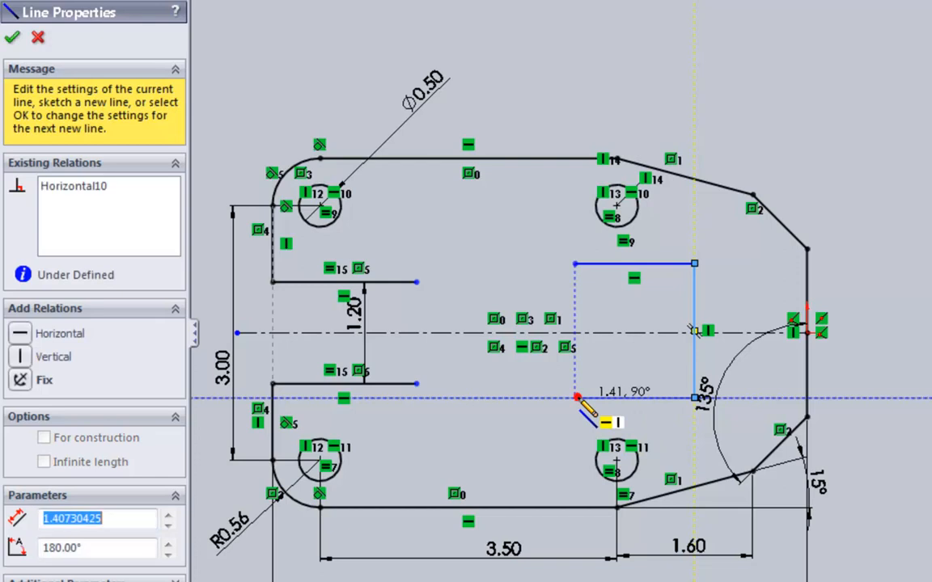
{"action": "key", "text": "Escape"}
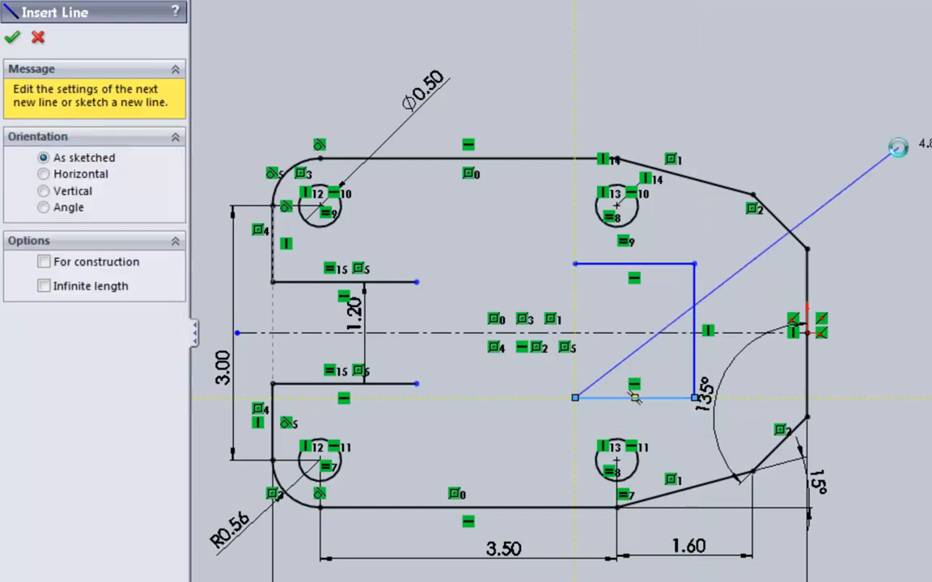
{"action": "key", "text": "Escape"}
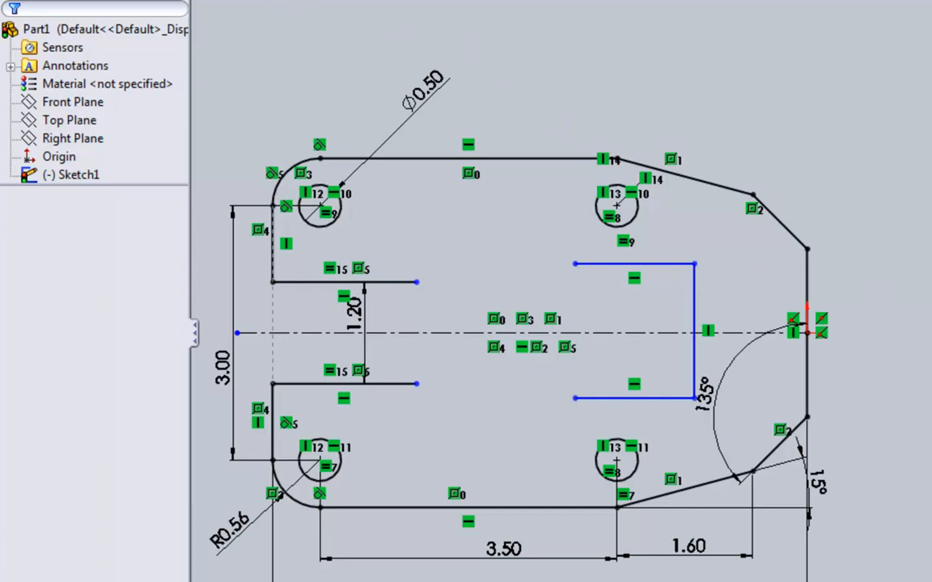
Round both corners of the inner open rectangle with 0.25 in sketch fillets and move the radius dimension inside the rectangle.
{"action": "left_click", "coordinate": [288, 1]}
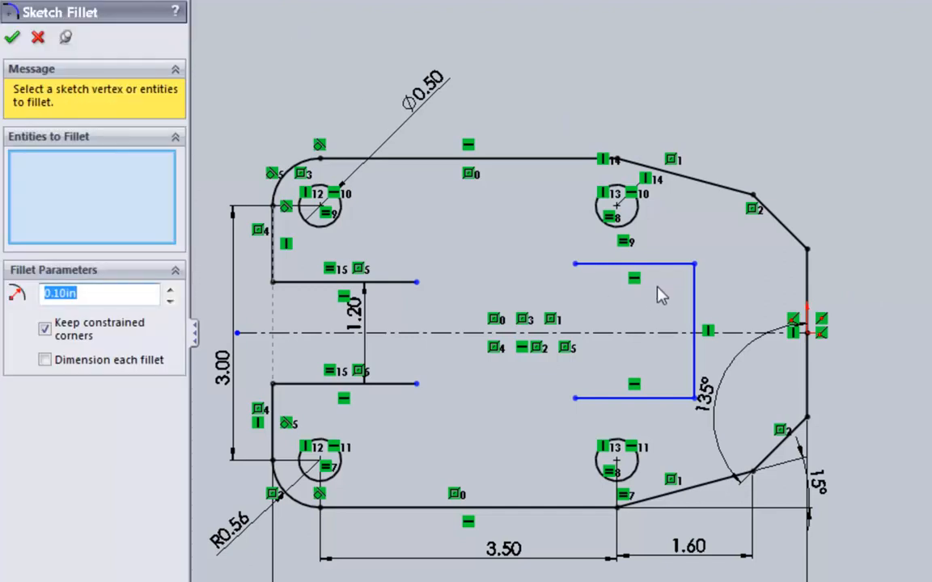
{"action": "left_click", "coordinate": [671, 267]}
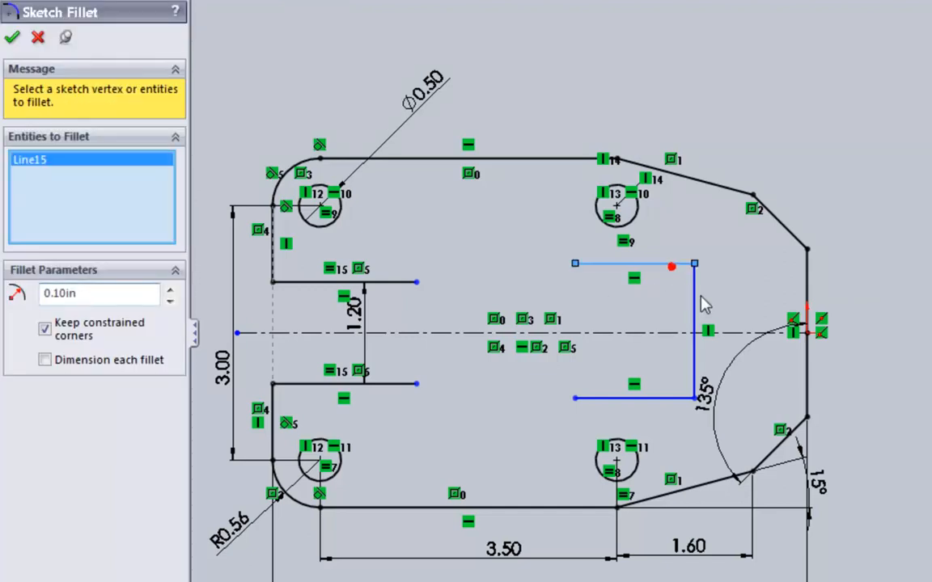
{"action": "left_click", "coordinate": [695, 300]}
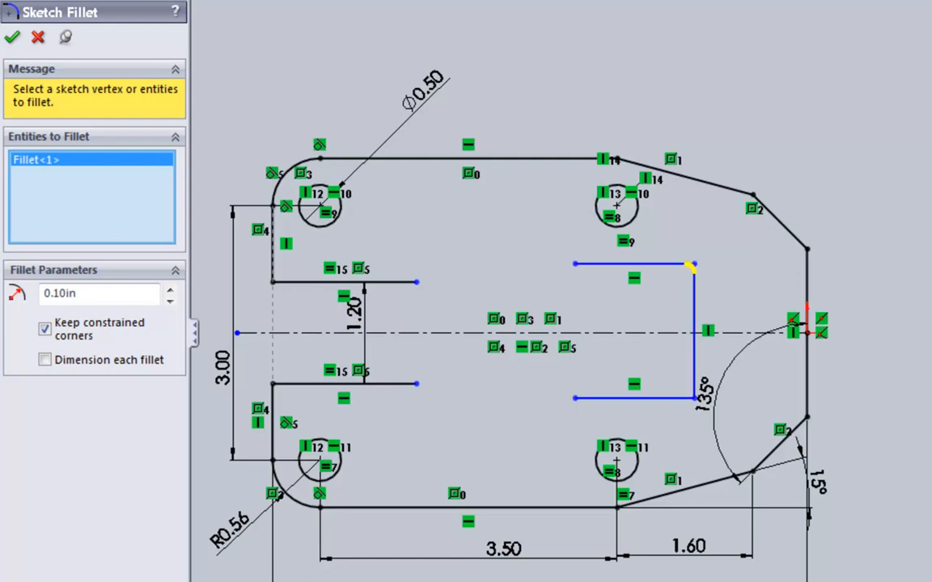
{"action": "left_click", "coordinate": [694, 382]}
{"action": "left_click", "coordinate": [678, 398]}
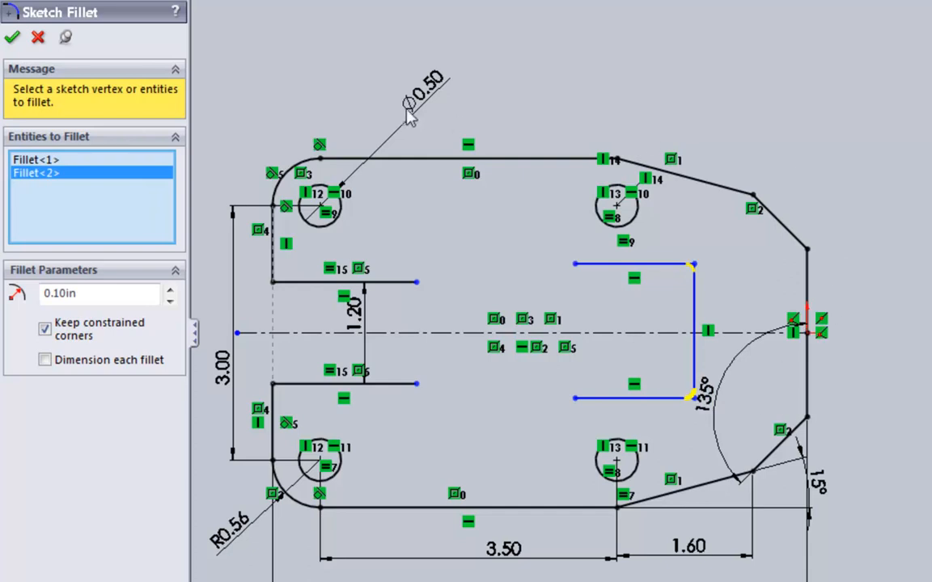
{"action": "double_click", "coordinate": [98, 294]}
{"action": "type", "text": ".25"}
{"action": "key", "text": "Return"}
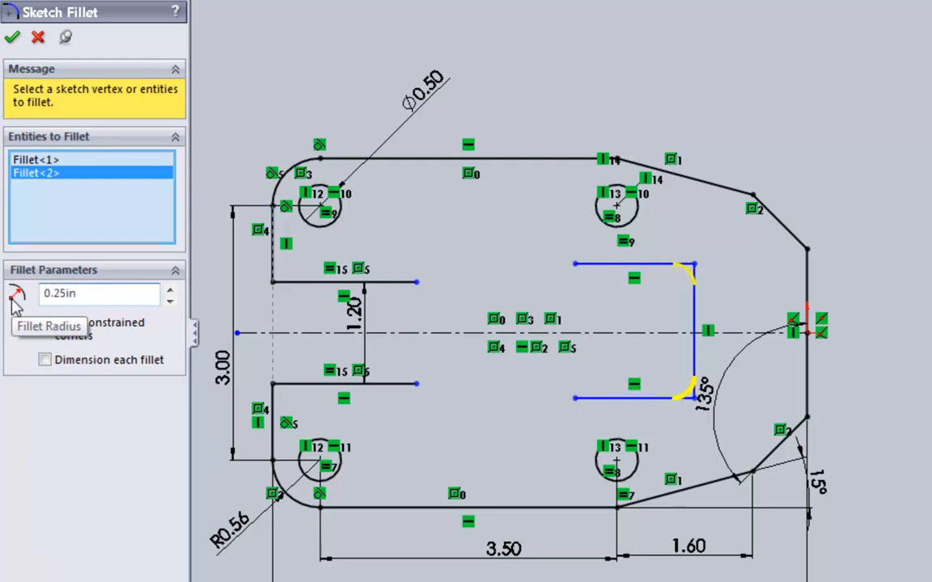
{"action": "left_click", "coordinate": [12, 38]}
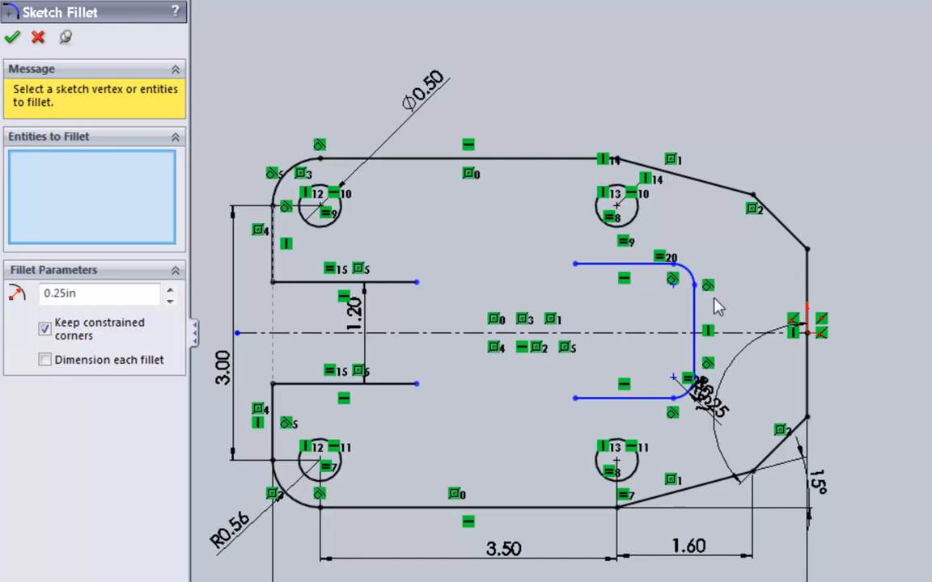
{"action": "left_click", "coordinate": [711, 404]}
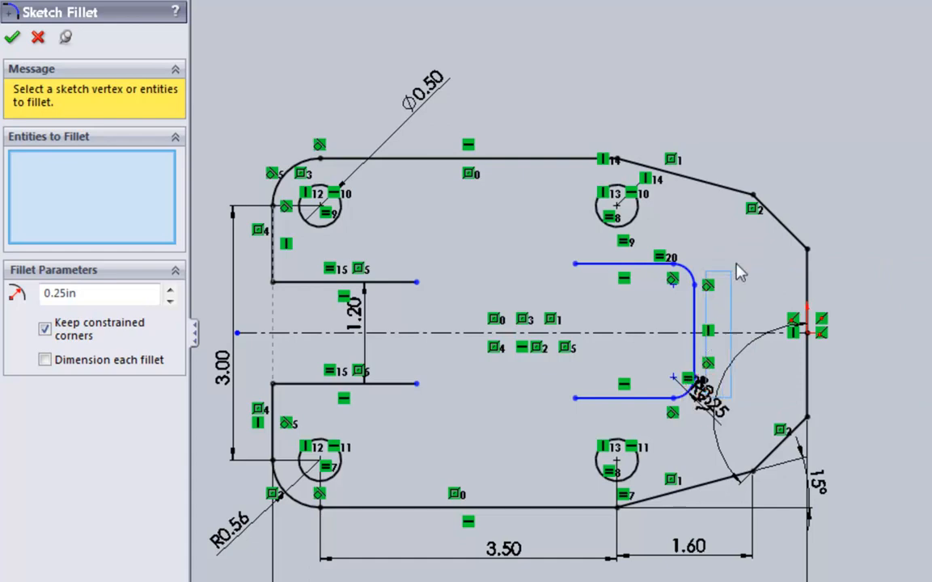
{"action": "key", "text": "Escape"}
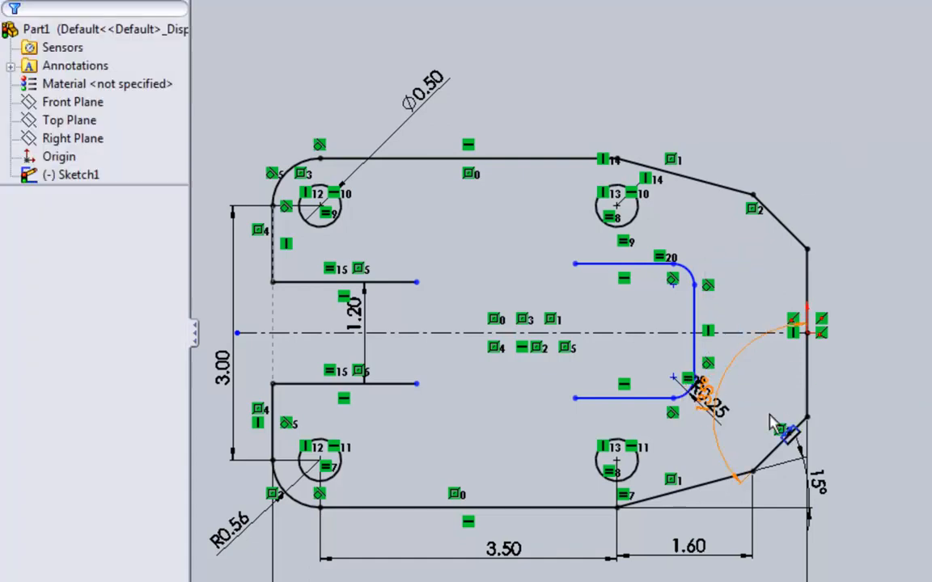
{"action": "left_click_drag", "start_coordinate": [710, 411], "coordinate": [619, 349]}
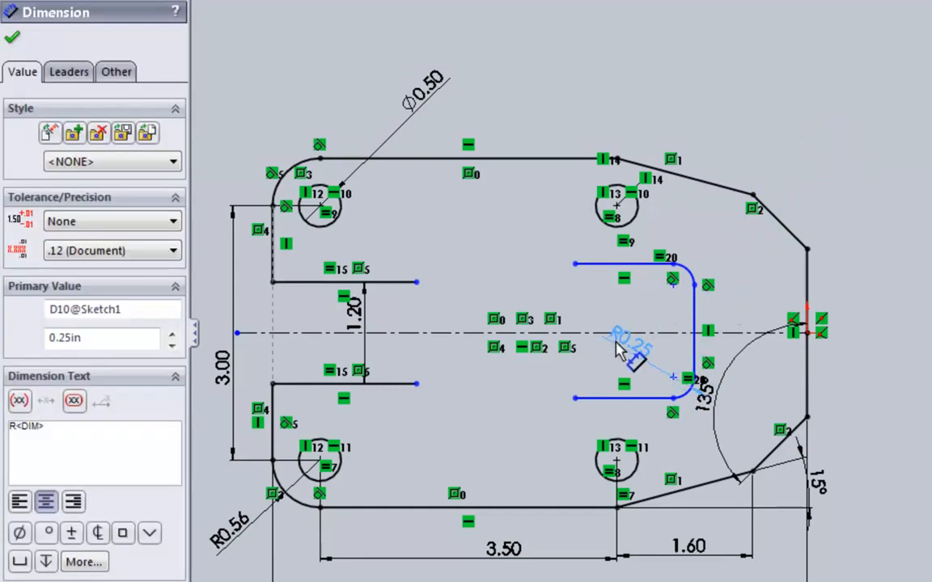
{"action": "left_click", "coordinate": [900, 184]}
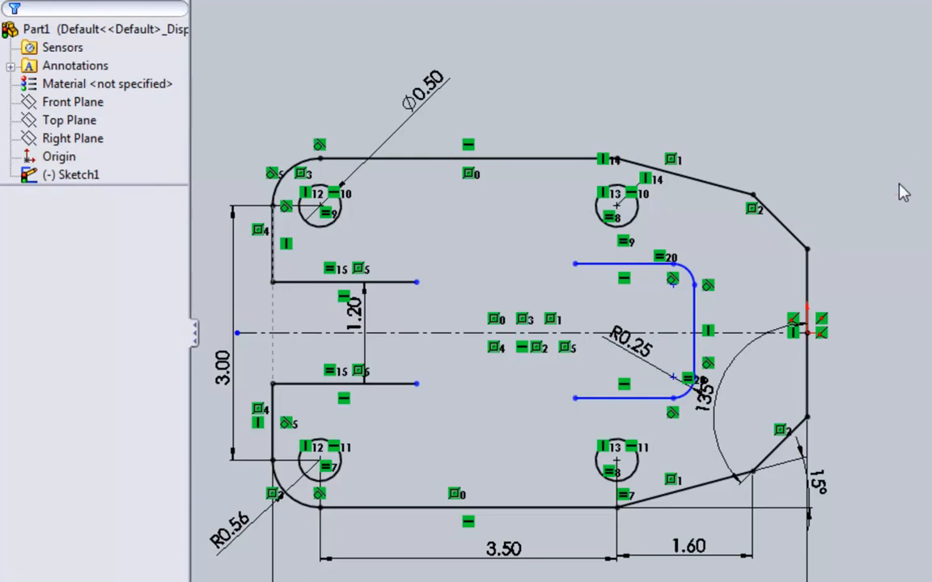
Dimension the distance between the inner rectangle's vertical line and the profile's vertical edge at the origin as 0.94 in.
{"action": "scroll", "coordinate": [583, 356], "scroll_direction": "up", "scroll_amount": 2}
{"action": "scroll", "coordinate": [603, 352], "scroll_direction": "down", "scroll_amount": 4}
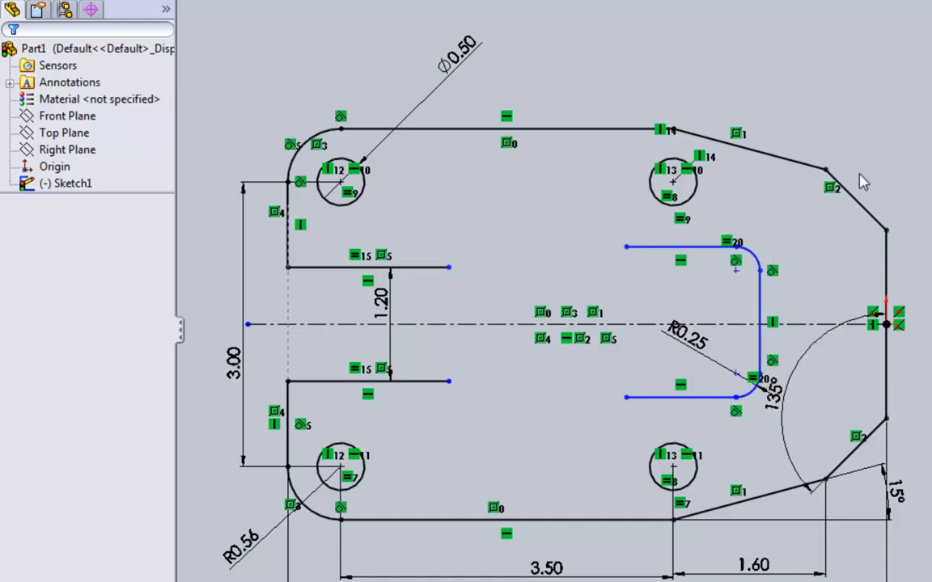
{"action": "left_click", "coordinate": [761, 317]}
{"action": "left_click", "coordinate": [886, 273]}
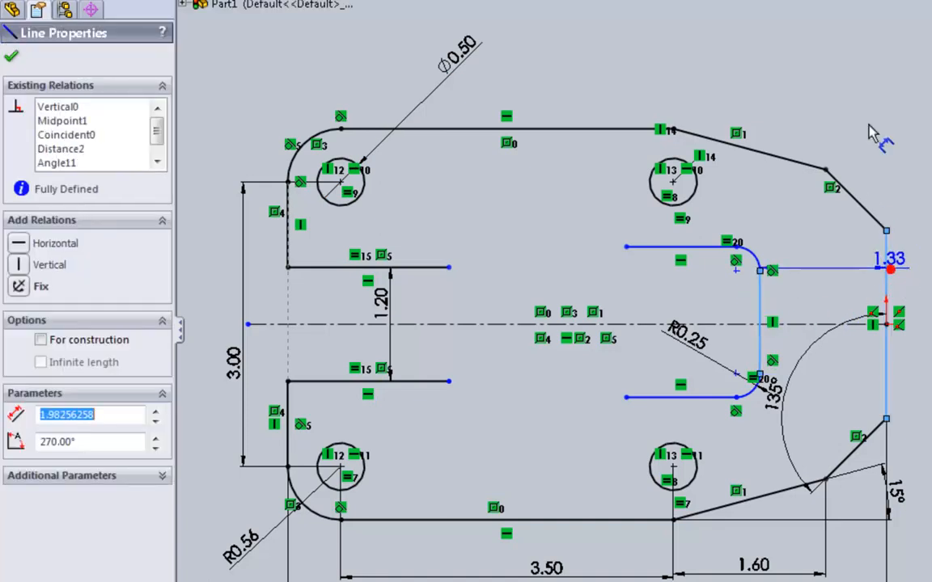
{"action": "left_click", "coordinate": [828, 86]}
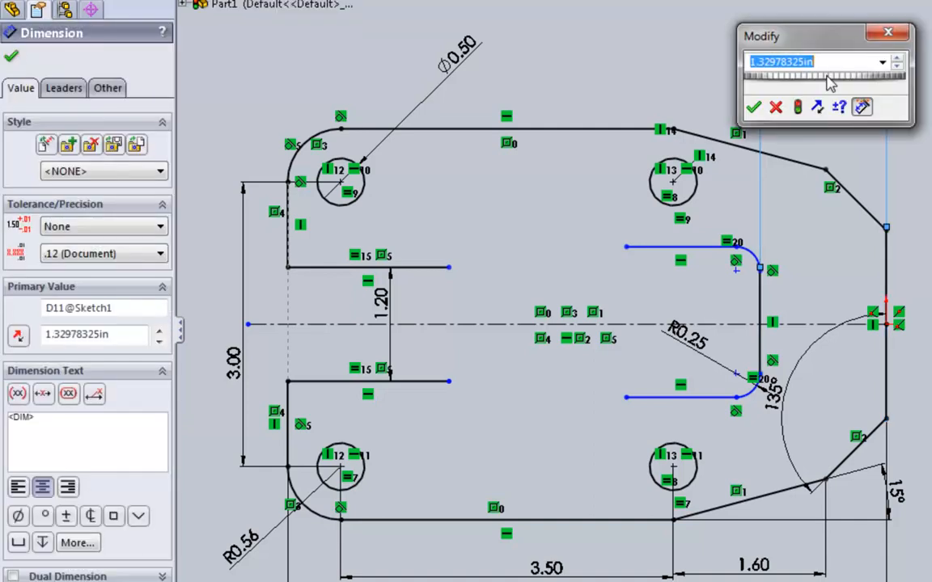
{"action": "type", "text": "."}
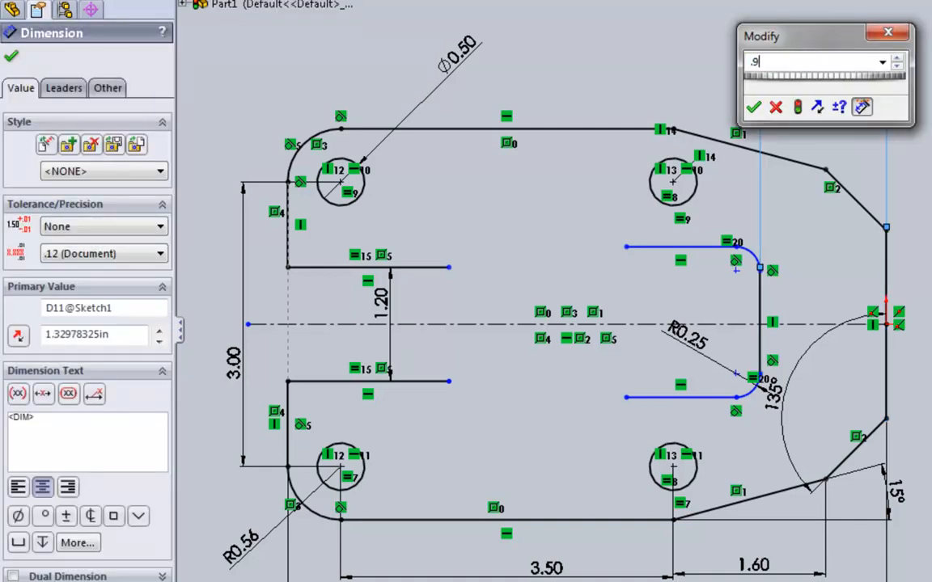
{"action": "type", "text": "94"}
{"action": "key", "text": "Return"}
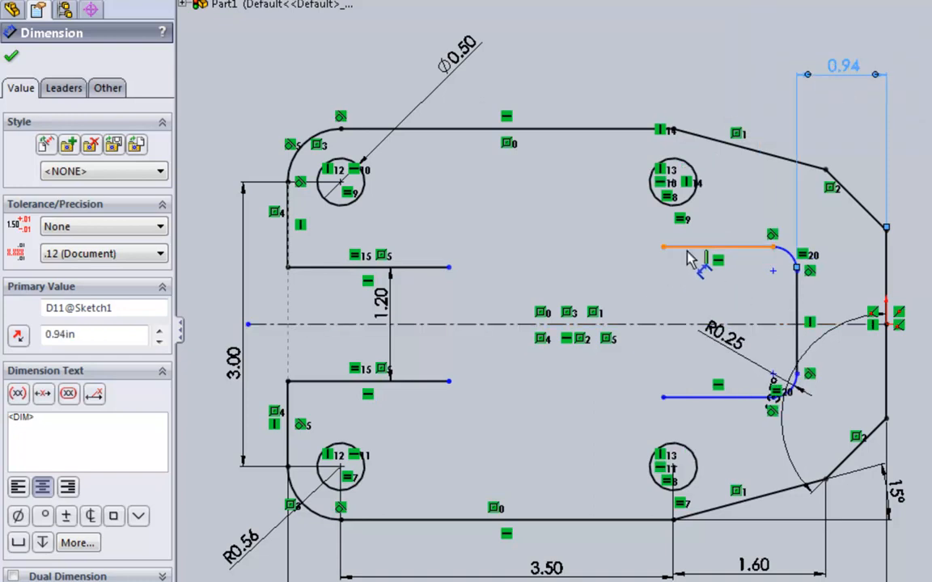
Dimension the vertical distance between the two horizontal lines of the inner open rectangle as 1.60 in.
{"action": "left_click", "coordinate": [705, 397]}
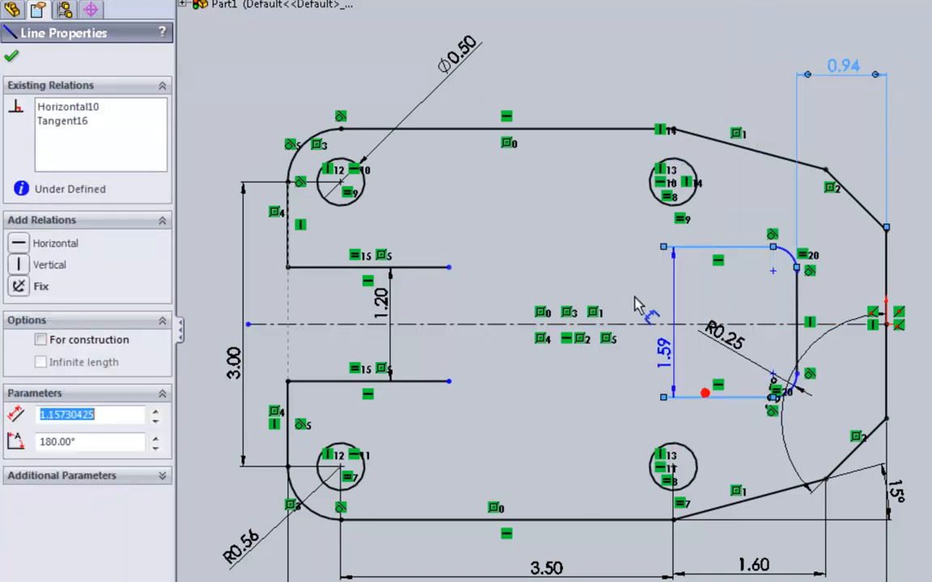
{"action": "left_click", "coordinate": [598, 296]}
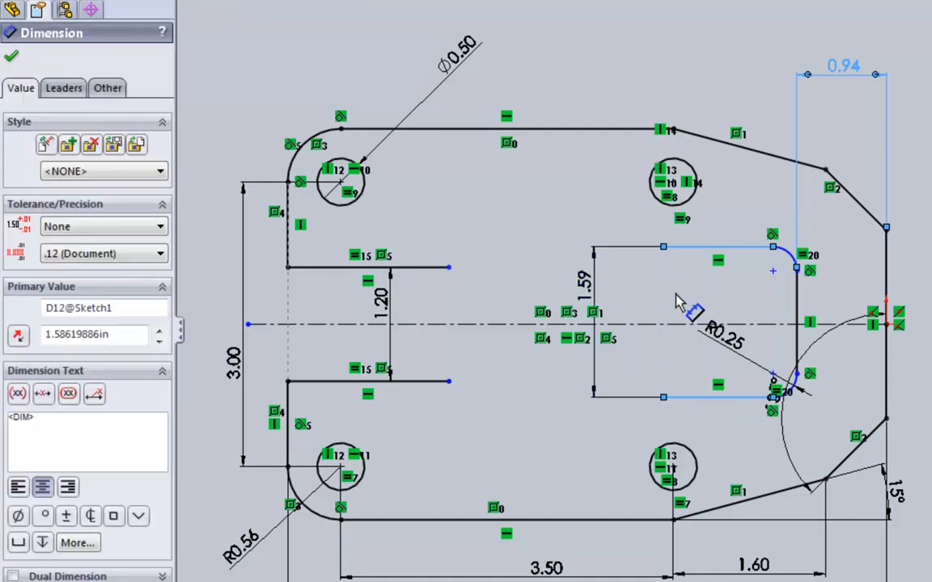
{"action": "type", "text": "1.6"}
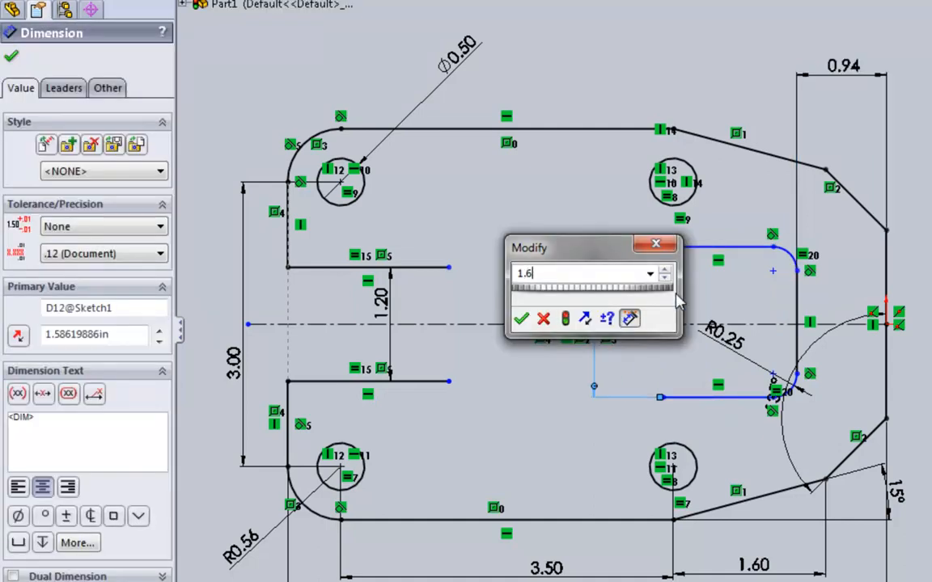
{"action": "key", "text": "Return"}
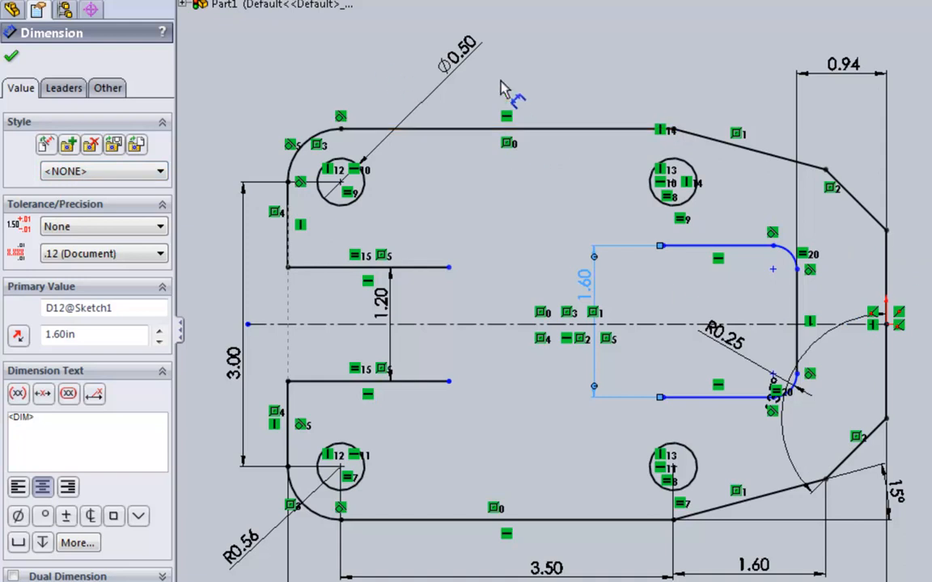
{"action": "key", "text": "Escape"}
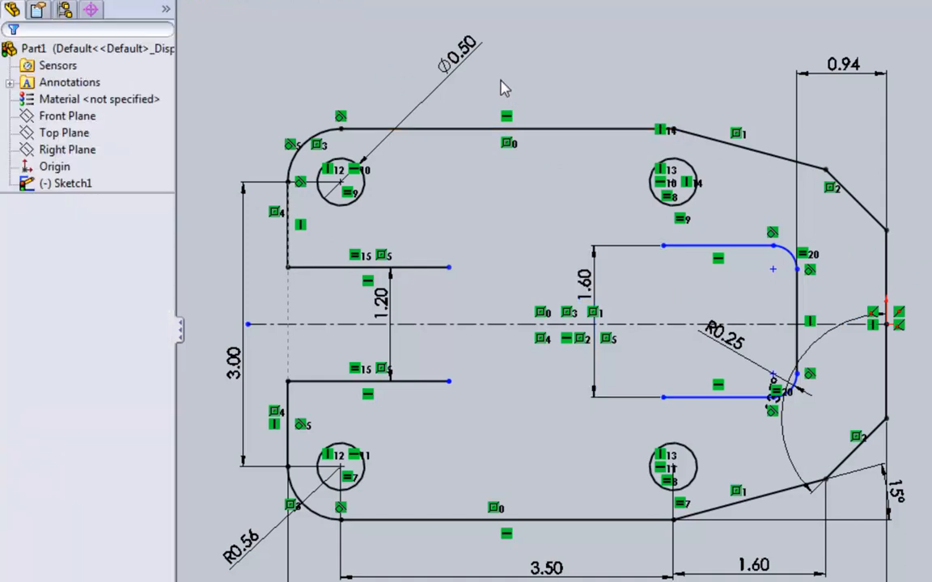
Make the inner rectangle's two horizontal lines symmetric about the horizontal centerline.
{"action": "left_click", "coordinate": [688, 253]}
{"action": "left_click", "coordinate": [706, 398], "text": "ctrl"}
{"action": "left_click", "coordinate": [629, 325], "text": "ctrl"}
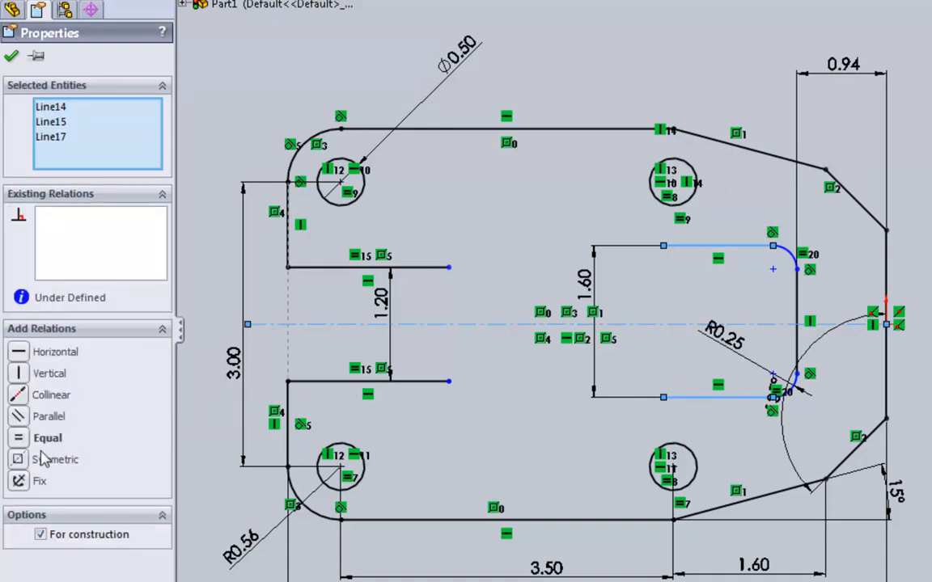
{"action": "left_click", "coordinate": [20, 459]}
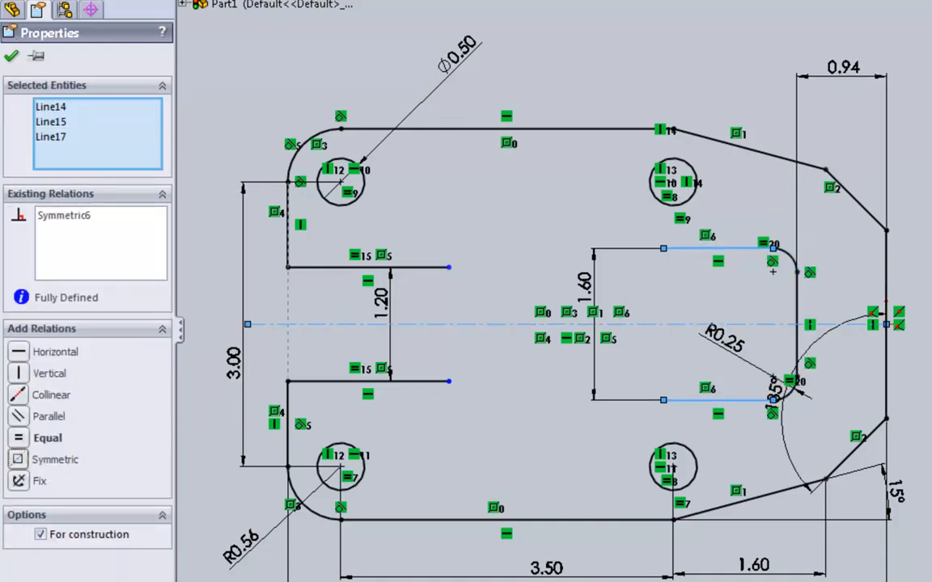
{"action": "key", "text": "Escape"}
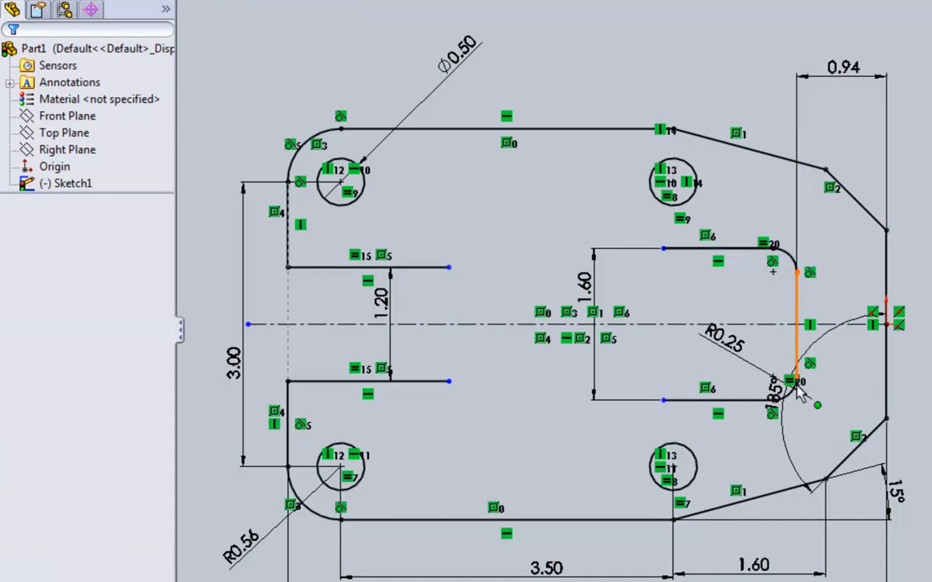
Add an Equal relation between the two horizontal lines of the inner open rectangle.
{"action": "left_click", "coordinate": [682, 402]}
{"action": "left_click", "coordinate": [688, 249], "text": "ctrl"}
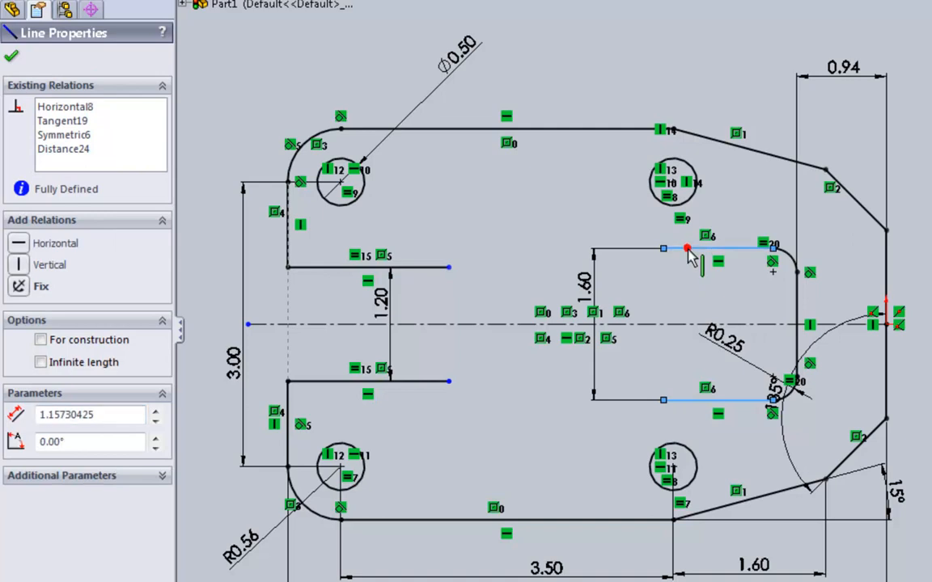
{"action": "left_click", "coordinate": [18, 458]}
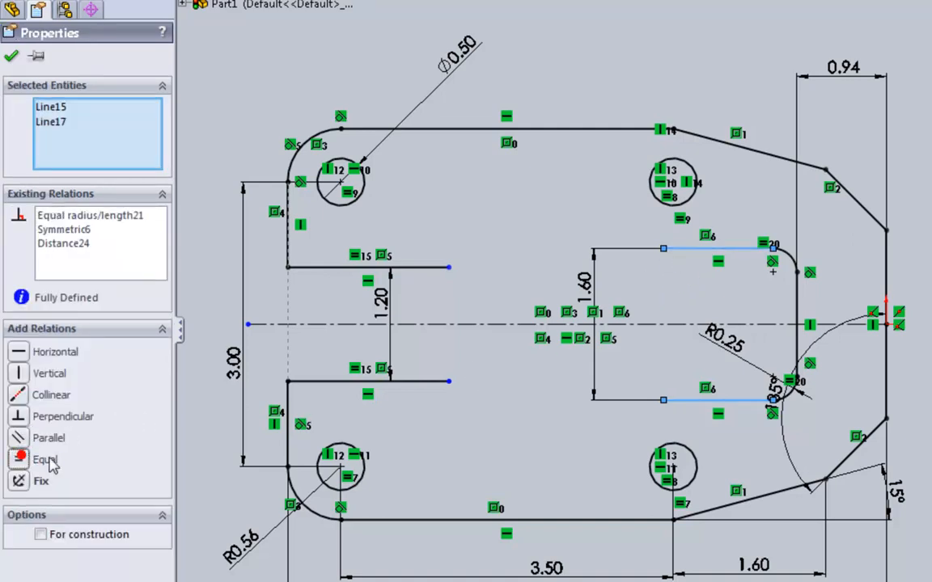
{"action": "key", "text": "Escape"}
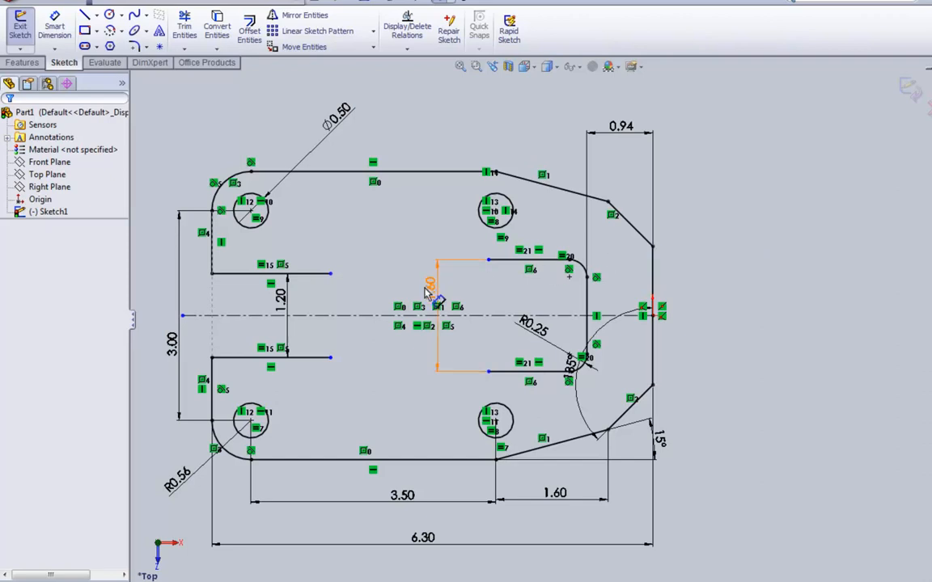
Move the inner rectangle's 1.60 in height dimension outside the profile, beyond the vertical edge at the origin.
{"action": "mouse_move", "coordinate": [431, 290]}
{"action": "left_mouse_down"}
{"action": "mouse_move", "coordinate": [743, 307]}
{"action": "mouse_move", "coordinate": [766, 291]}
{"action": "mouse_move", "coordinate": [766, 307]}
{"action": "left_mouse_up"}
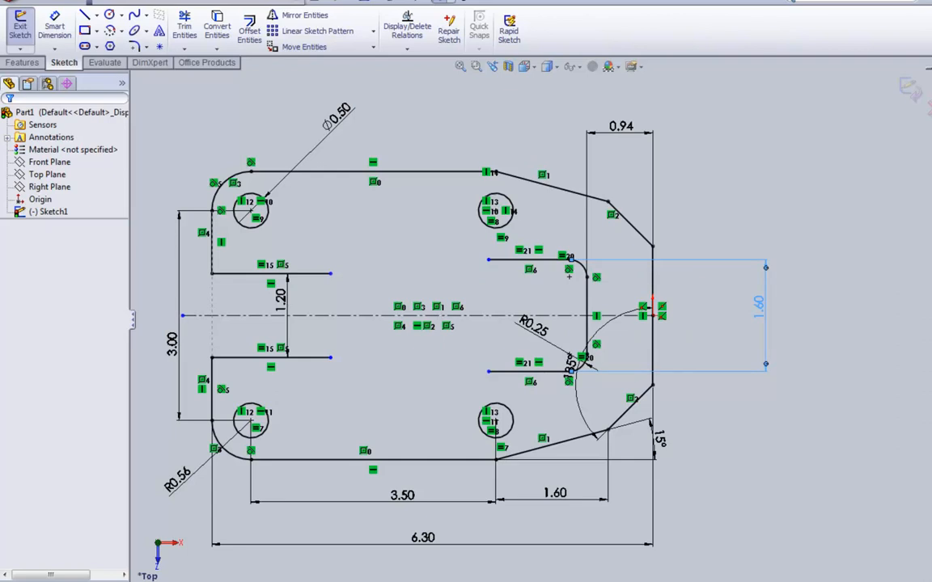
{"action": "scroll", "coordinate": [401, 304], "scroll_direction": "down", "scroll_amount": 1}
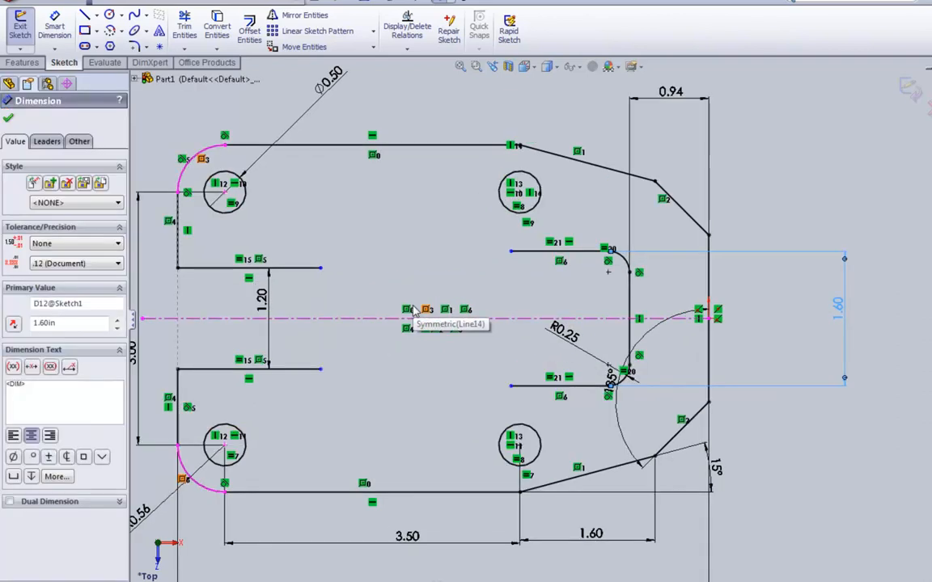
{"action": "key", "text": "Escape"}
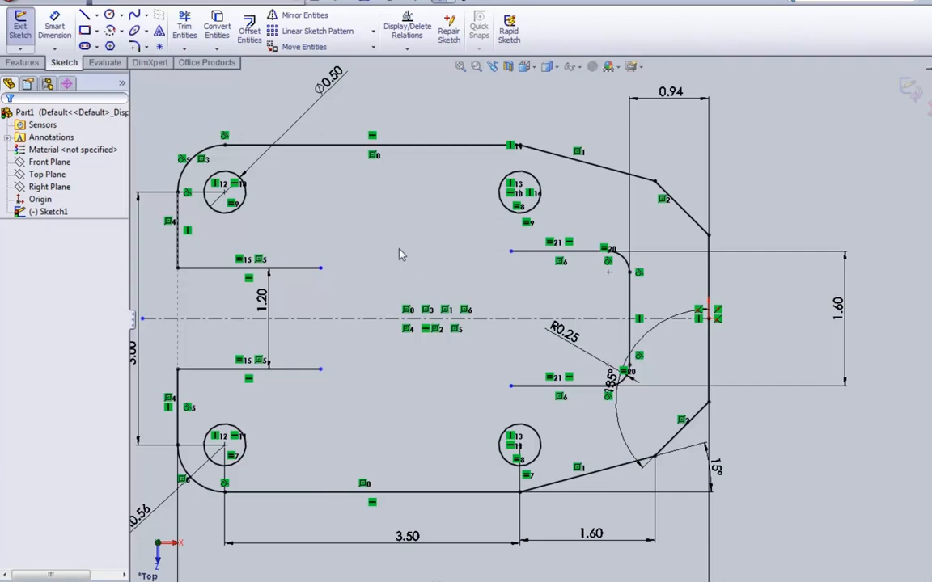
Sketch two outward-curving 90° centerpoint arcs, about 0.41 in radius, from the free ends of the inner rectangle's horizontal lines, centered level with those lines.
{"action": "left_click", "coordinate": [110, 32]}
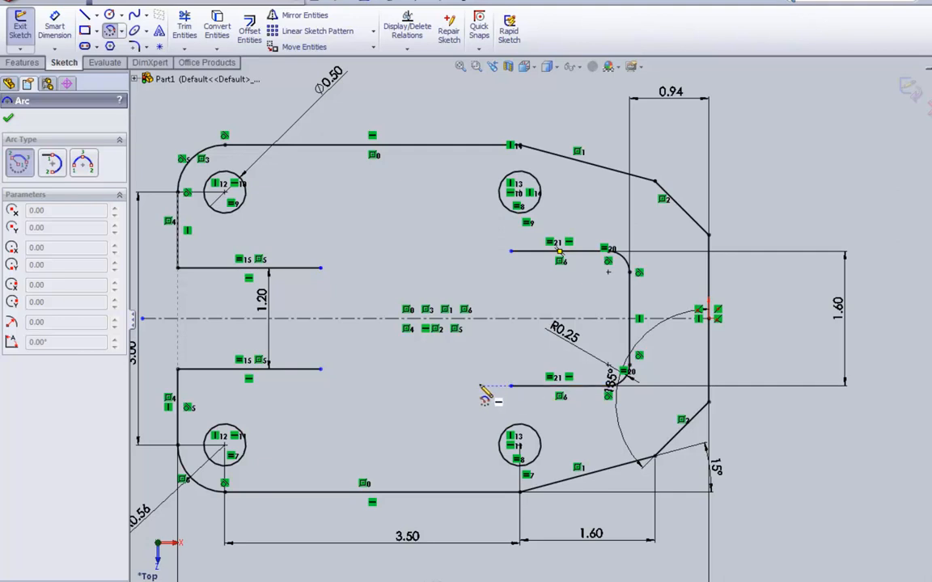
{"action": "left_click", "coordinate": [475, 252]}
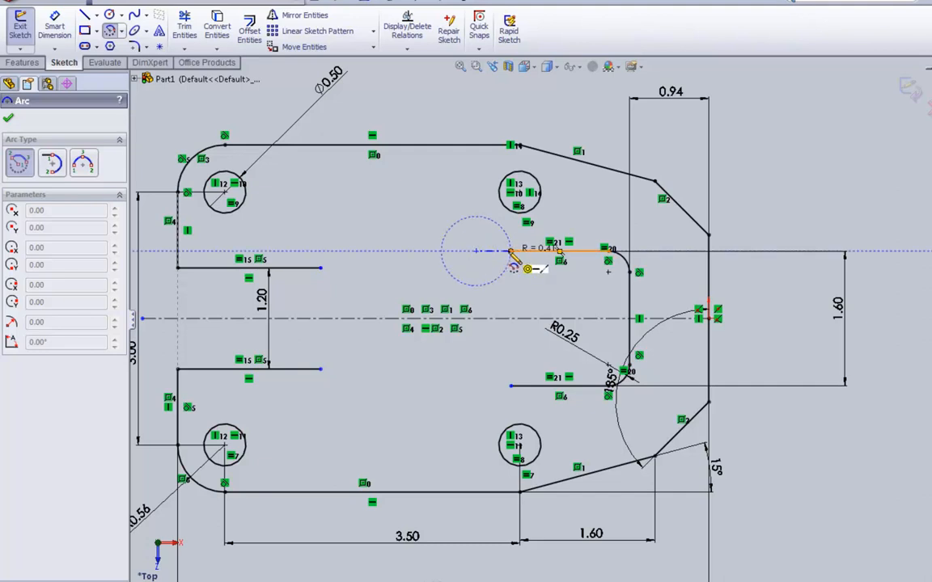
{"action": "left_click", "coordinate": [511, 252]}
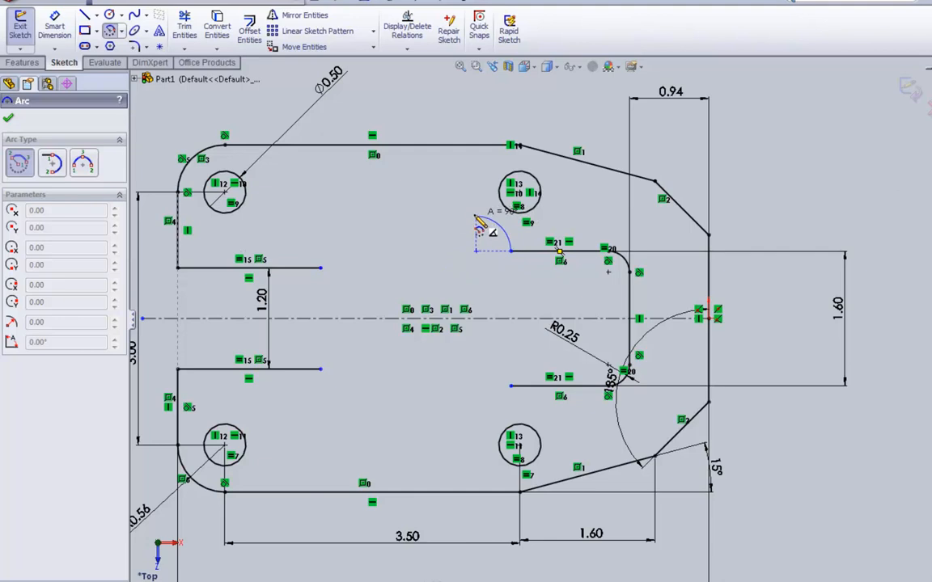
{"action": "left_click", "coordinate": [477, 218]}
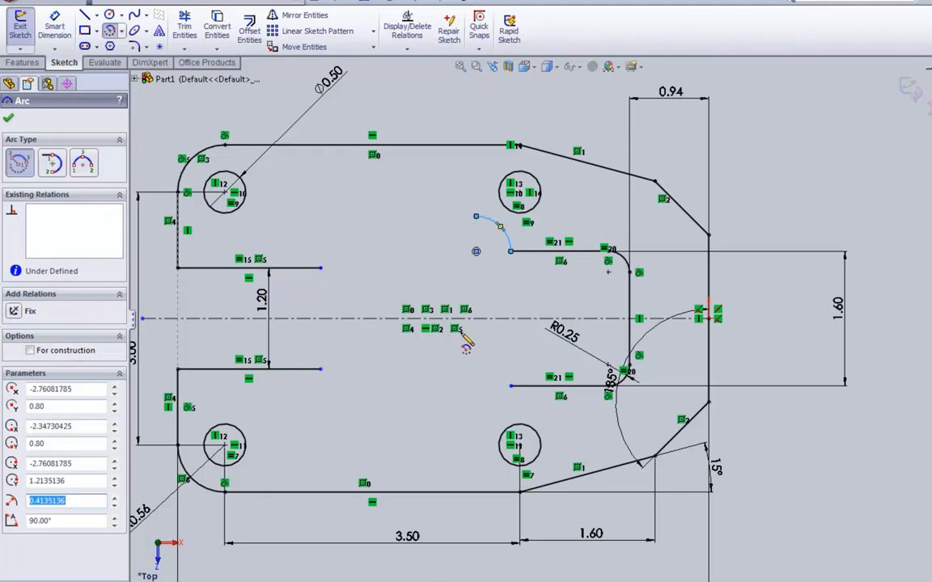
{"action": "left_click", "coordinate": [476, 387]}
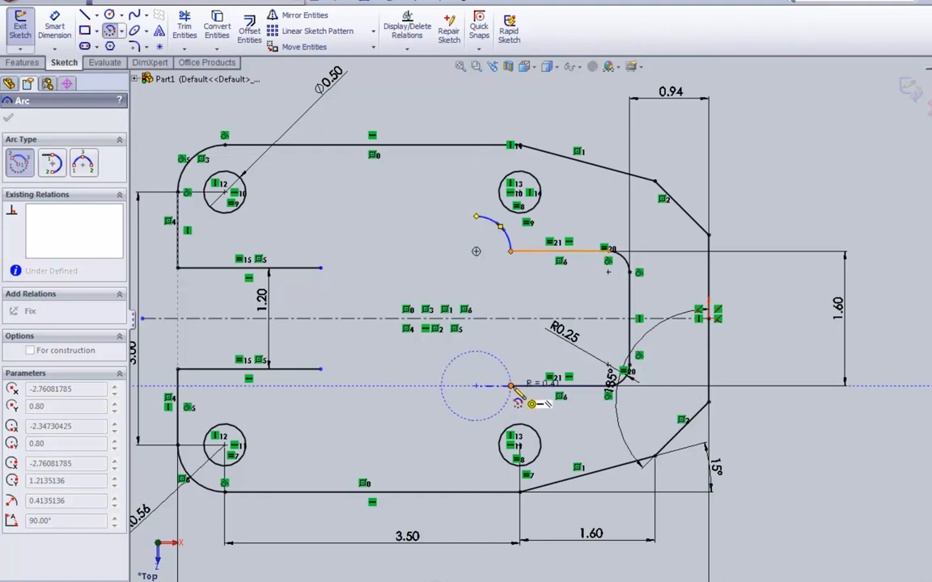
{"action": "left_click", "coordinate": [511, 387]}
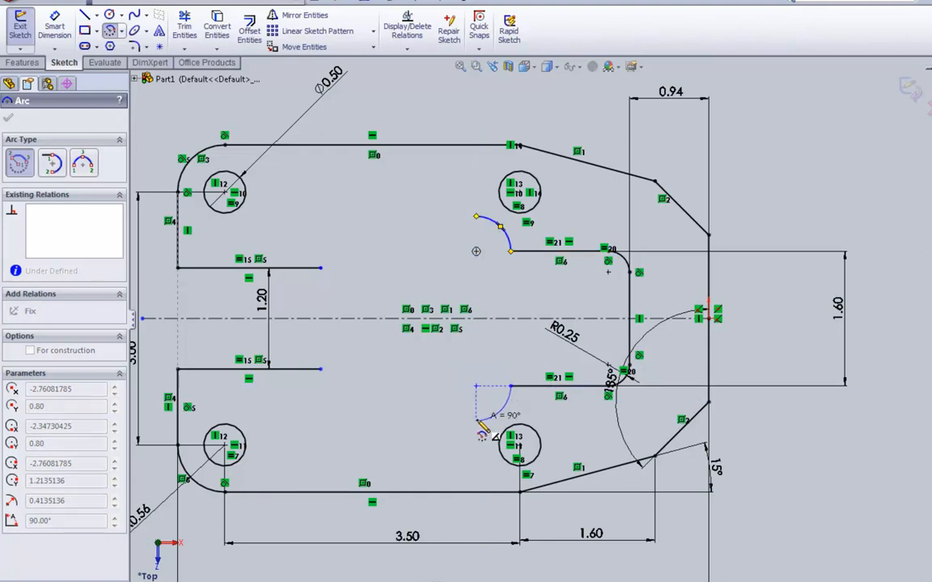
{"action": "left_click", "coordinate": [477, 421]}
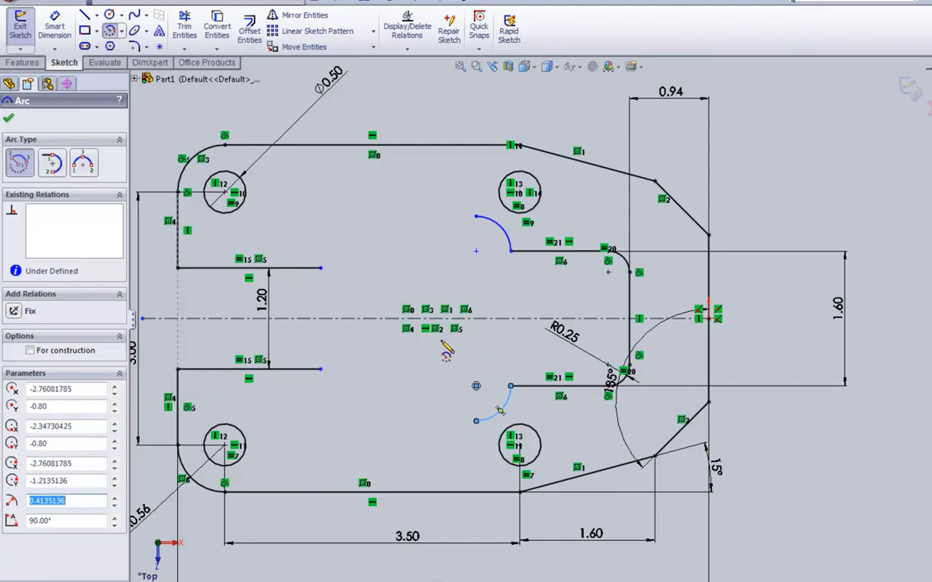
Sketch two centerpoint arcs, about 2.01 in radius and 46°, centered on the opposite small arc's center, from each small arc's end toward the slot lines.
{"action": "left_click", "coordinate": [475, 253]}
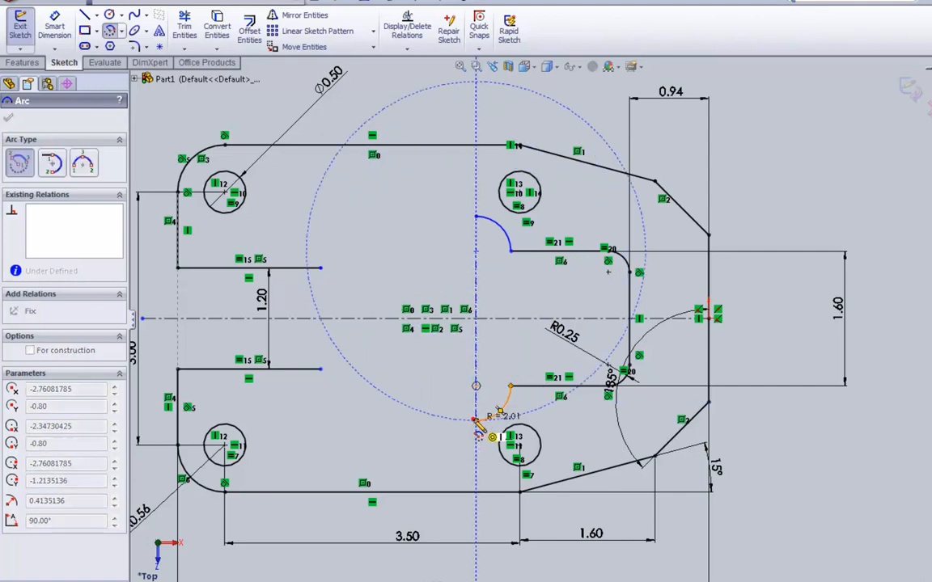
{"action": "left_click", "coordinate": [476, 420]}
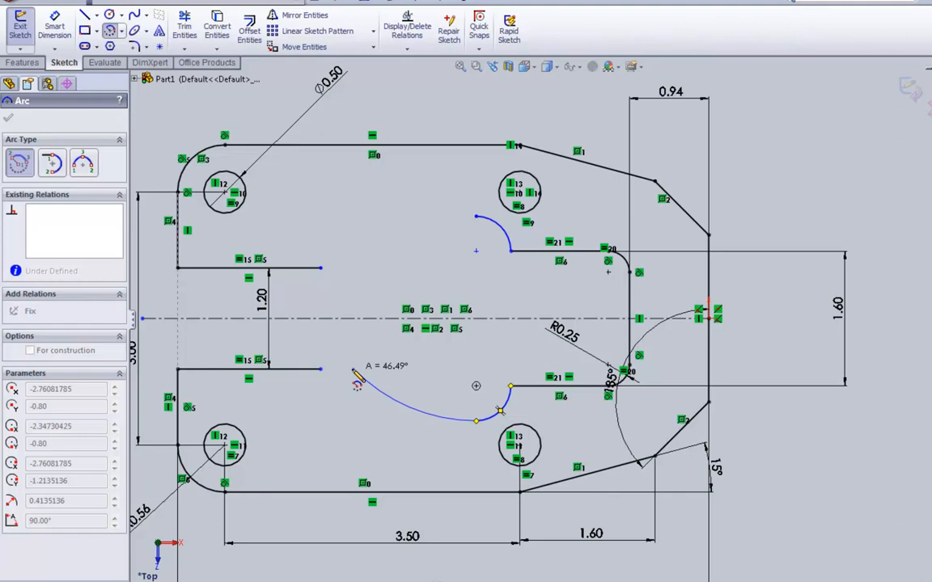
{"action": "left_click", "coordinate": [353, 369]}
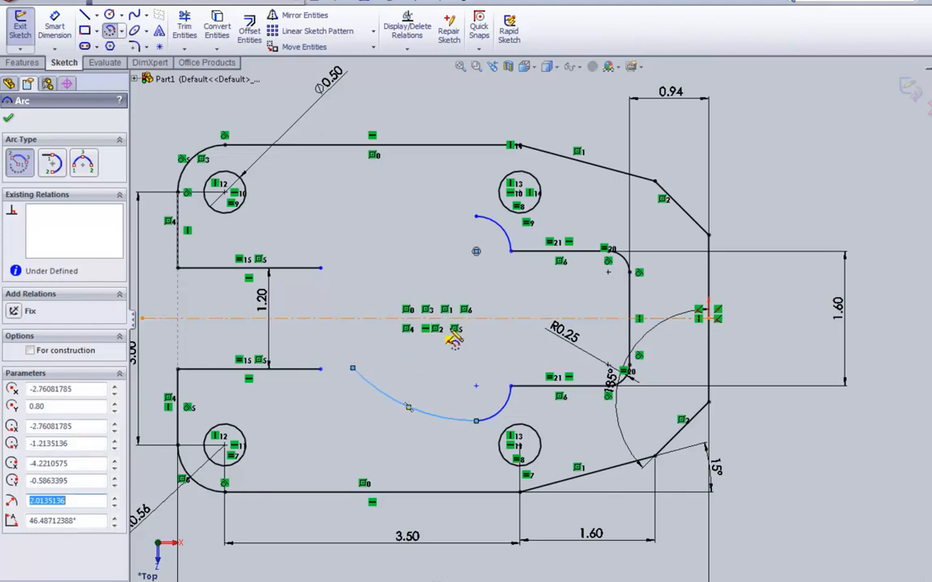
{"action": "left_click", "coordinate": [475, 385]}
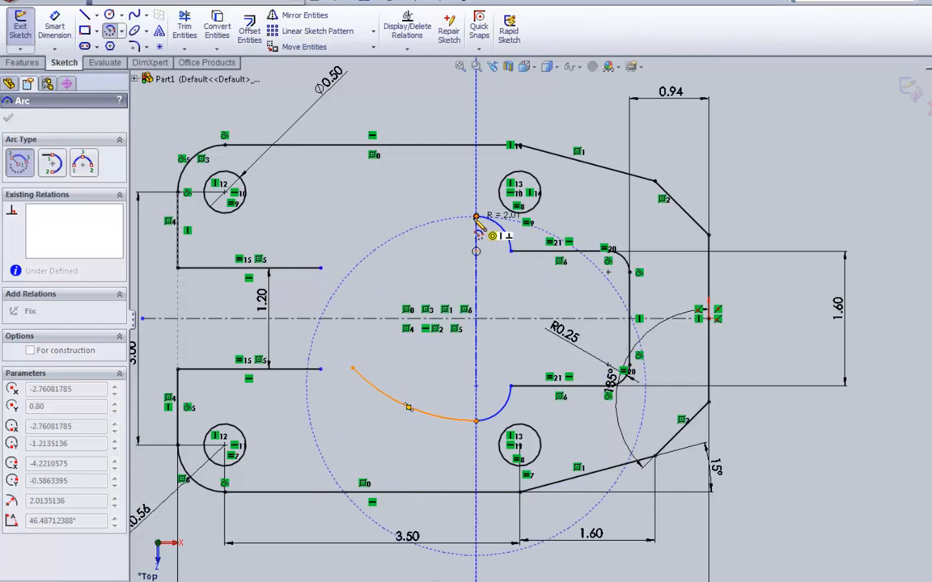
{"action": "left_click", "coordinate": [475, 218]}
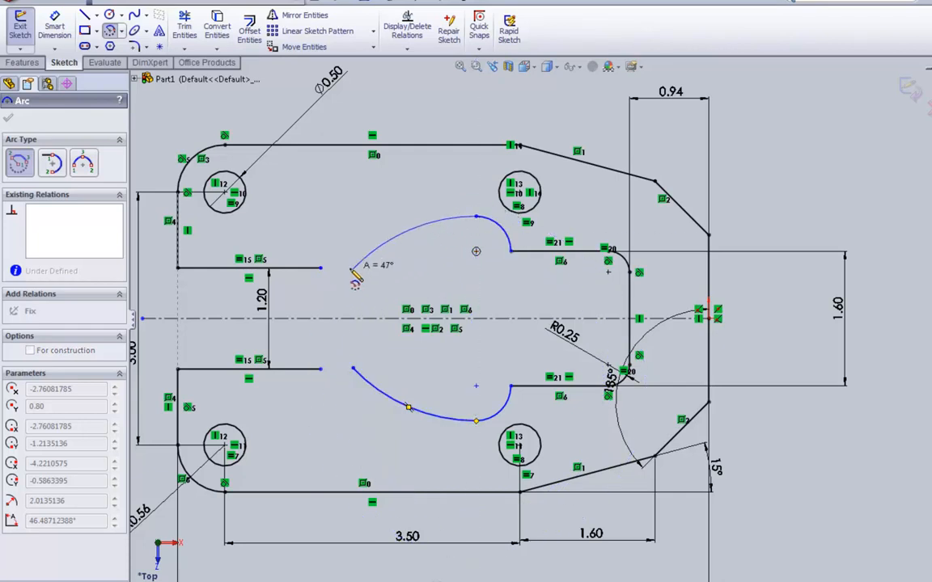
{"action": "left_click", "coordinate": [353, 269]}
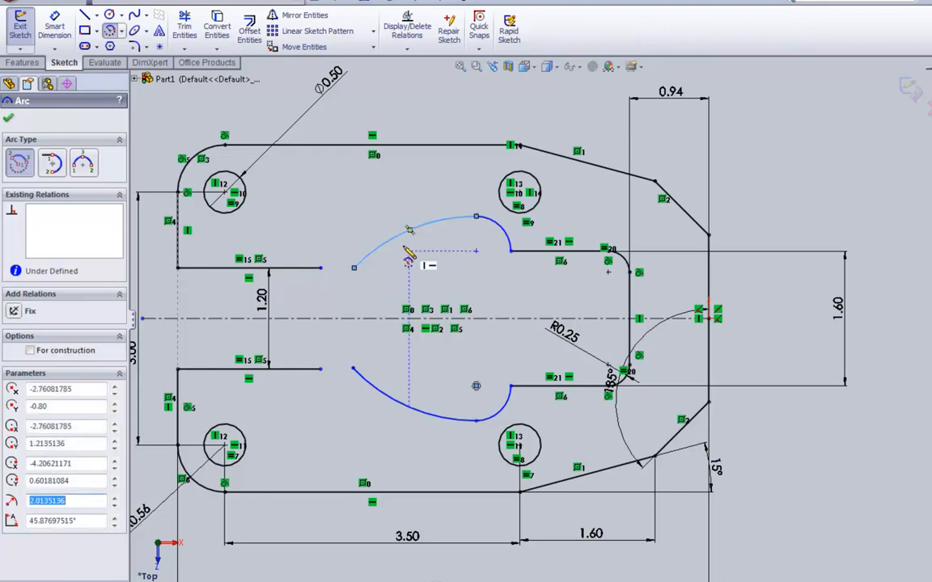
{"action": "key", "text": "Escape"}
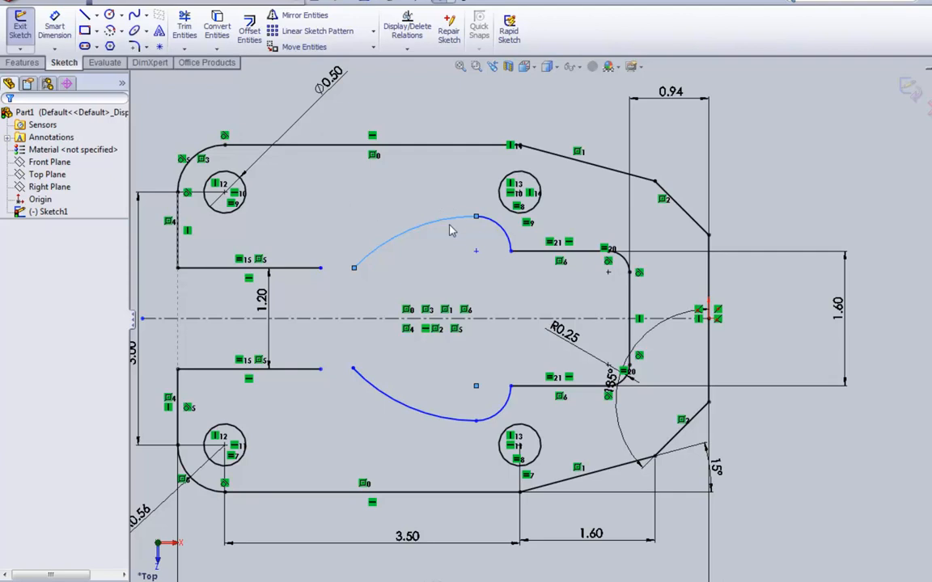
{"action": "left_click", "coordinate": [830, 168]}
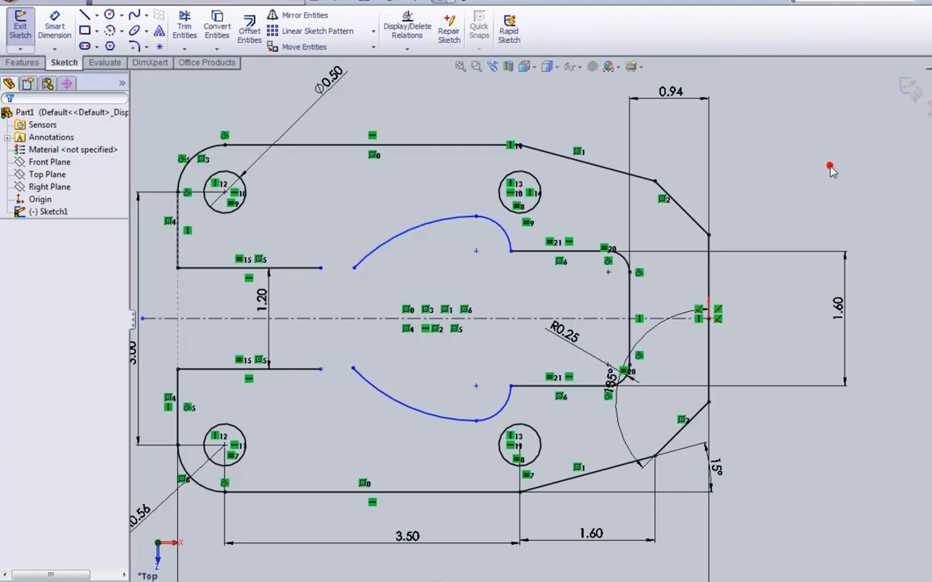
Add a Tangent relation between the large and small arcs above the centerline.
{"action": "left_click", "coordinate": [458, 217]}
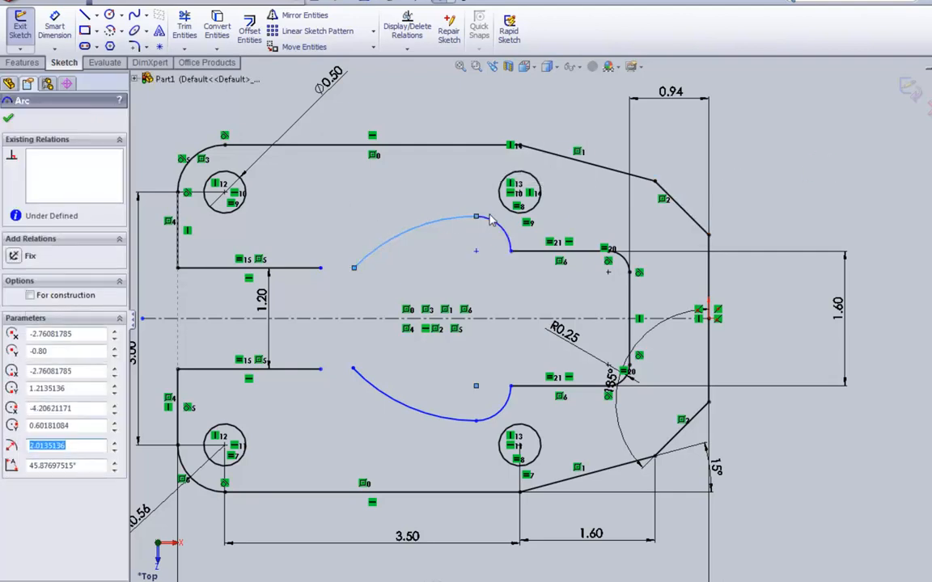
{"action": "left_click", "coordinate": [490, 225], "text": "ctrl"}
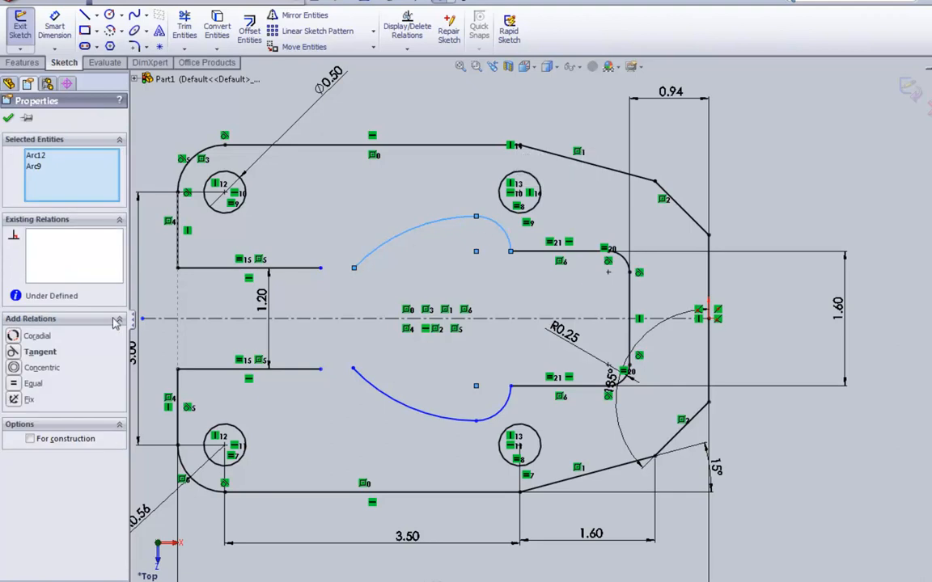
{"action": "left_click", "coordinate": [13, 352]}
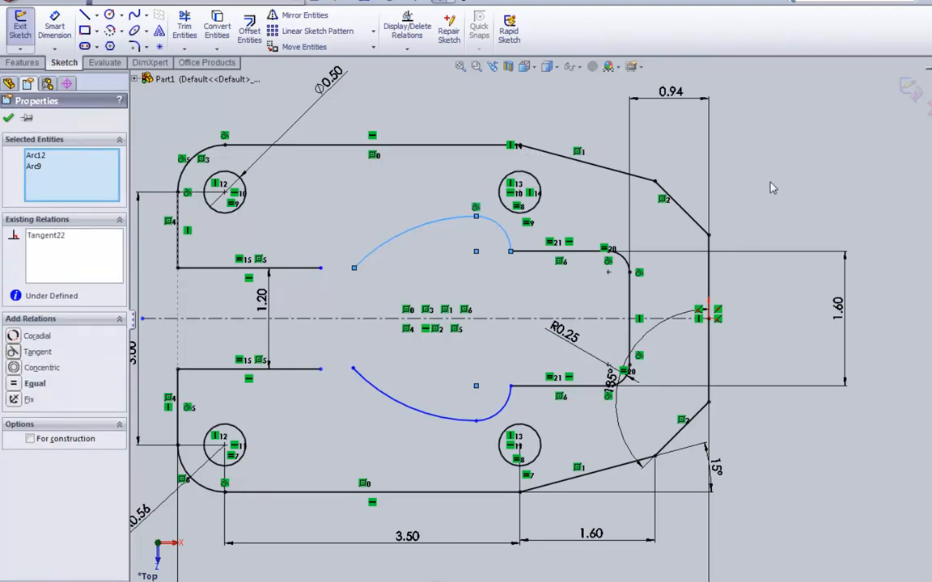
{"action": "left_click", "coordinate": [8, 118]}
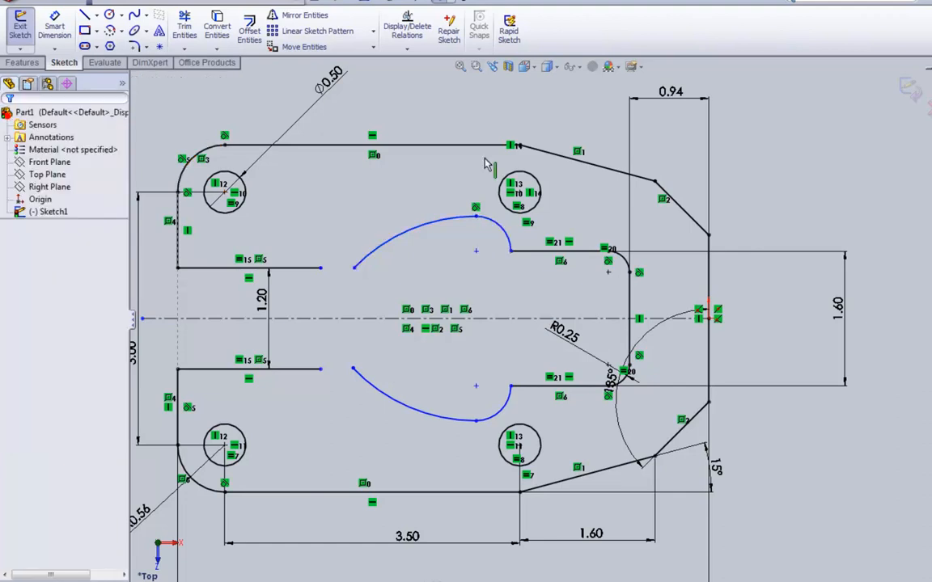
Add a Tangent relation between the large and small arcs below the centerline.
{"action": "left_click", "coordinate": [498, 417]}
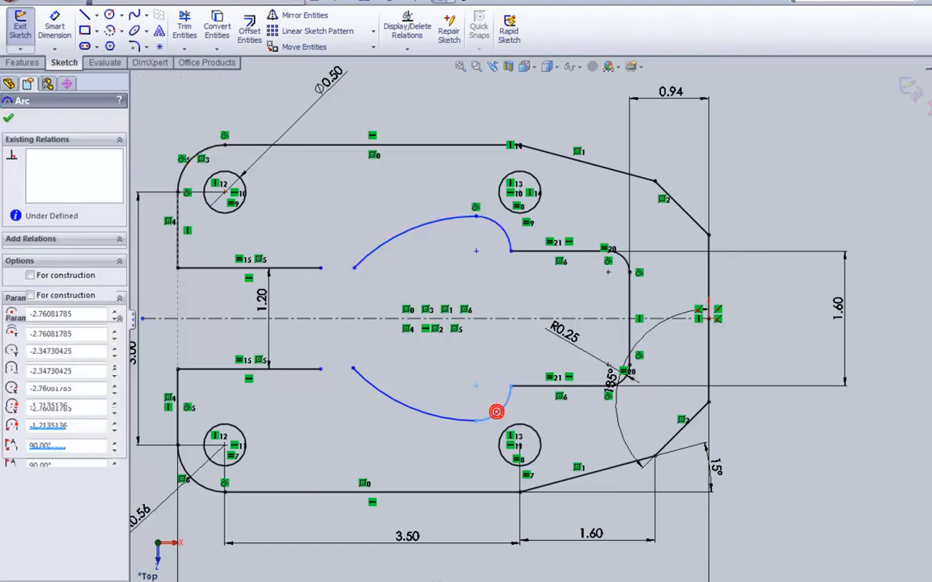
{"action": "left_click", "coordinate": [448, 418], "text": "ctrl"}
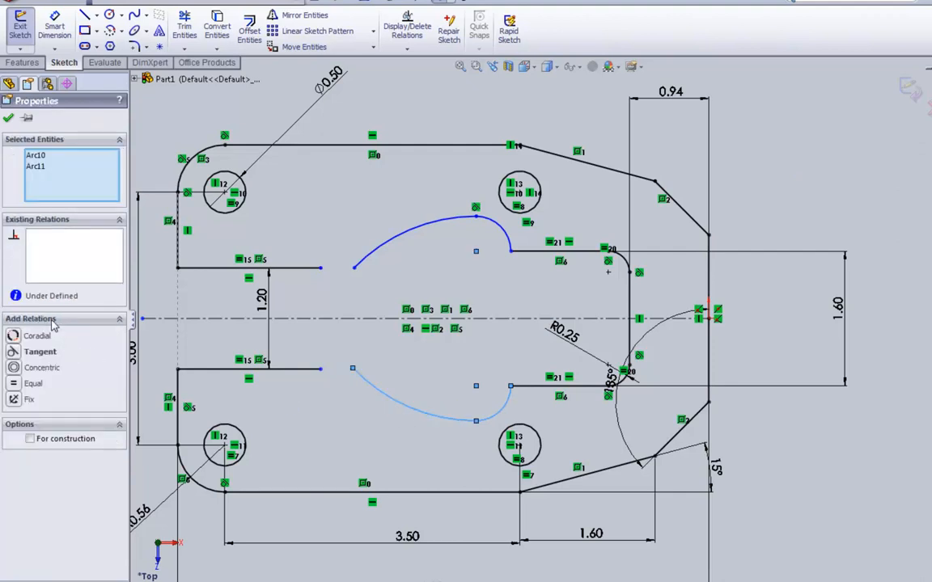
{"action": "left_click", "coordinate": [13, 352]}
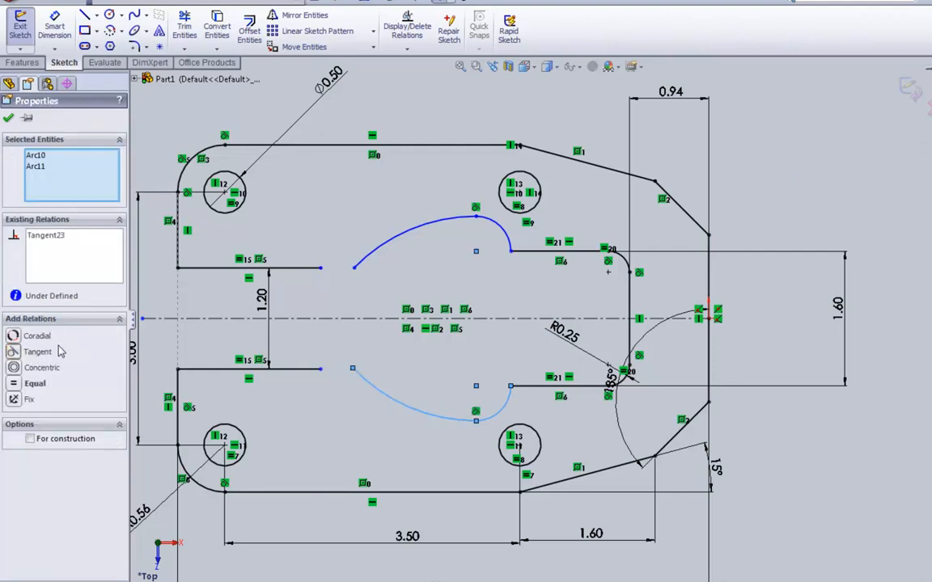
{"action": "left_click", "coordinate": [766, 195]}
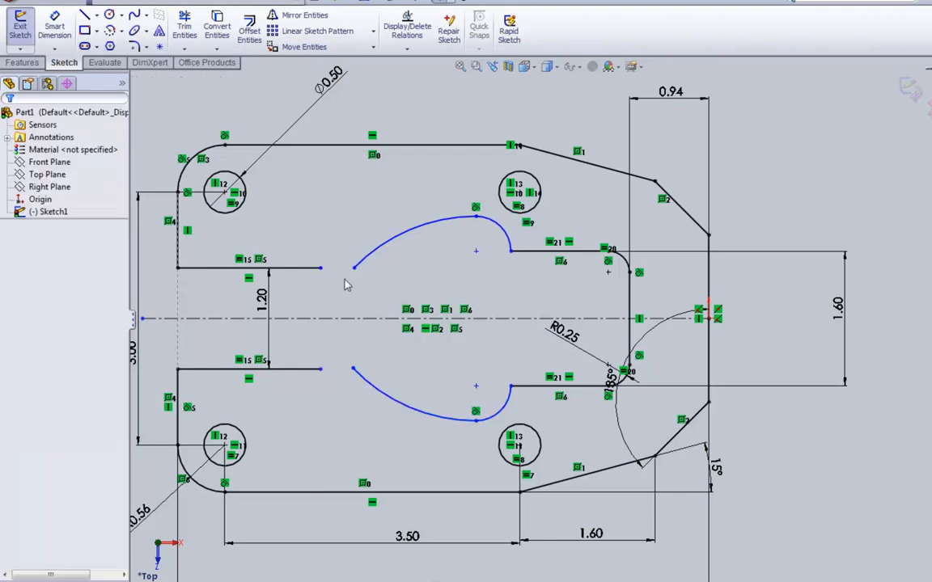
Merge the free end of the upper slot line with the open endpoint of the upper large arc.
{"action": "left_click", "coordinate": [321, 269]}
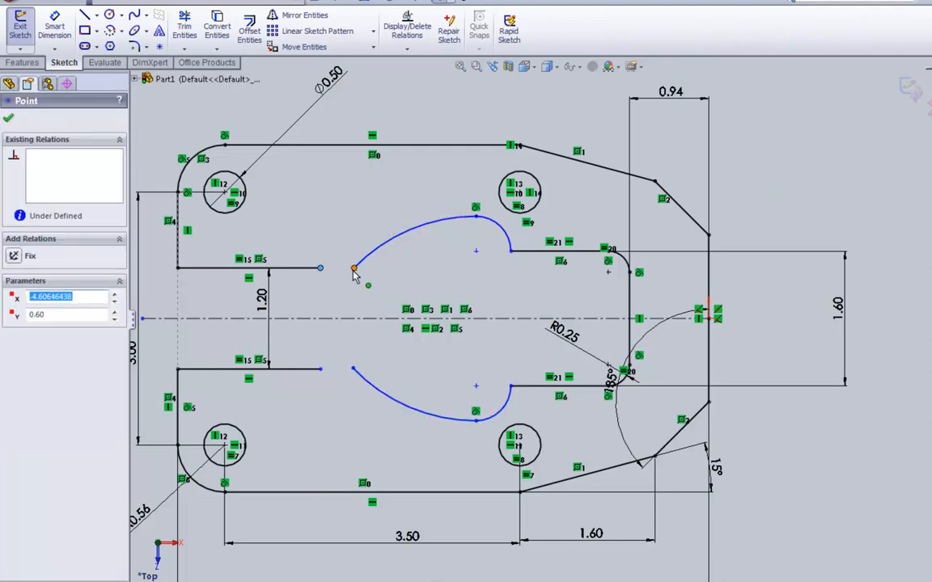
{"action": "left_click", "coordinate": [354, 268], "text": "ctrl"}
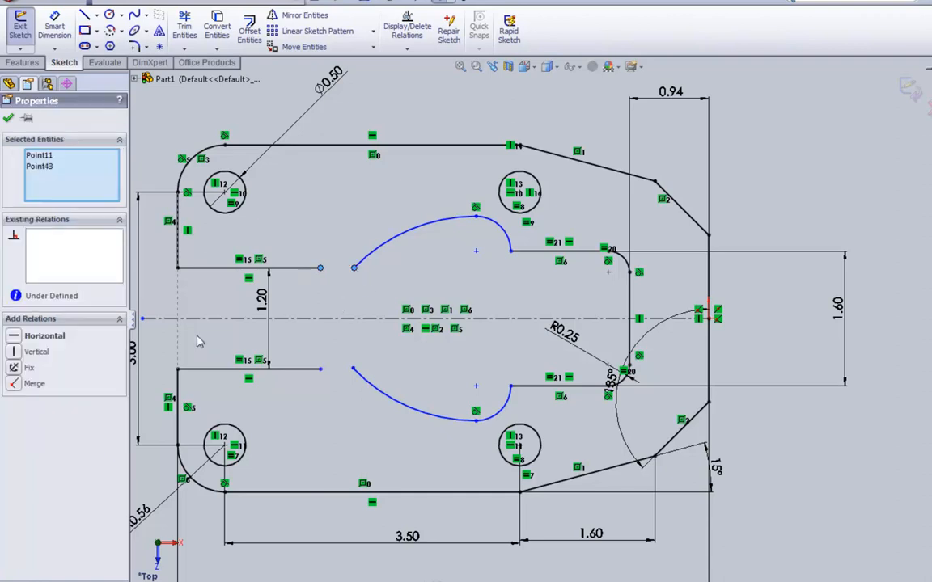
{"action": "left_click", "coordinate": [16, 386]}
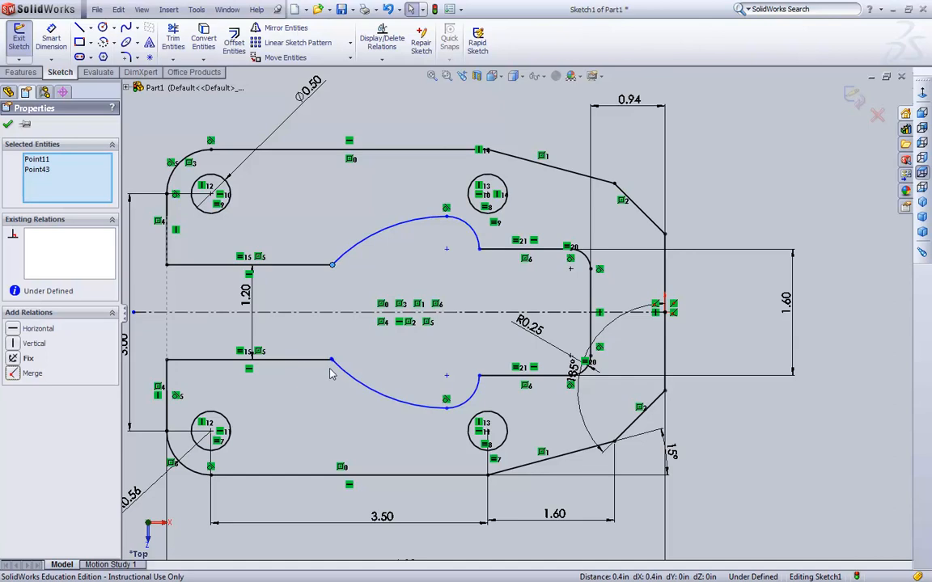
Merge the free end of the lower slot line with the open endpoint of the lower large arc.
{"action": "scroll", "coordinate": [332, 372], "scroll_direction": "up", "scroll_amount": 2}
{"action": "scroll", "coordinate": [364, 370], "scroll_direction": "down", "scroll_amount": 6}
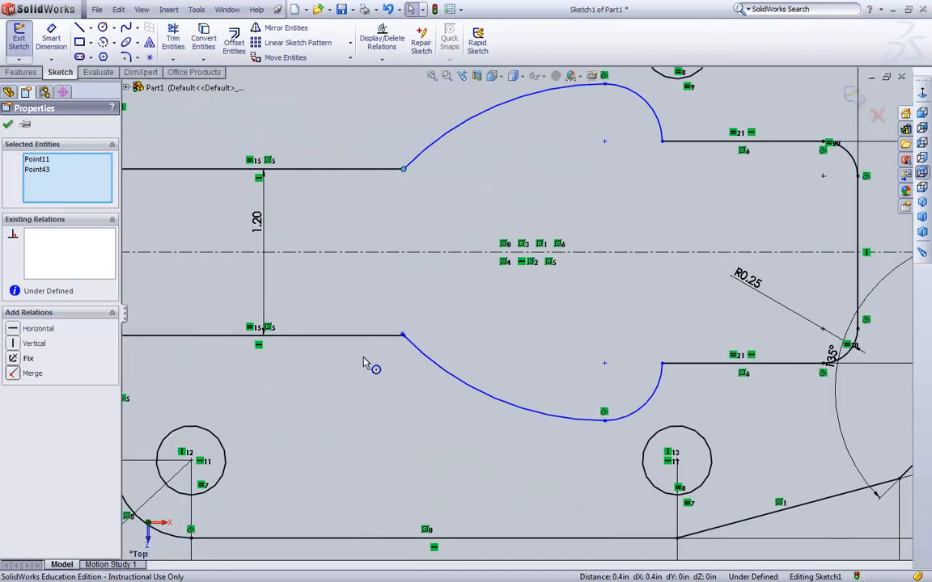
{"action": "scroll", "coordinate": [429, 325], "scroll_direction": "down", "scroll_amount": 6}
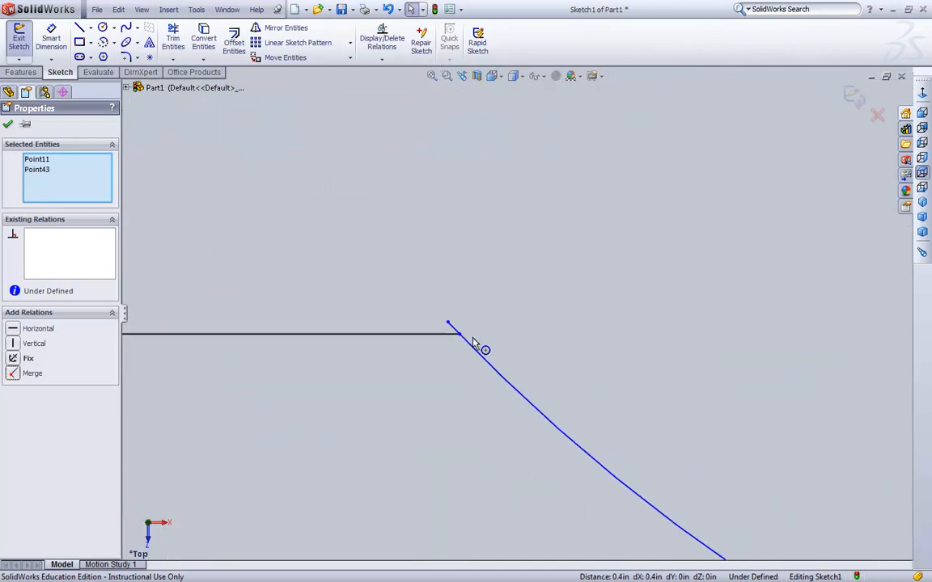
{"action": "scroll", "coordinate": [475, 343], "scroll_direction": "down", "scroll_amount": 1}
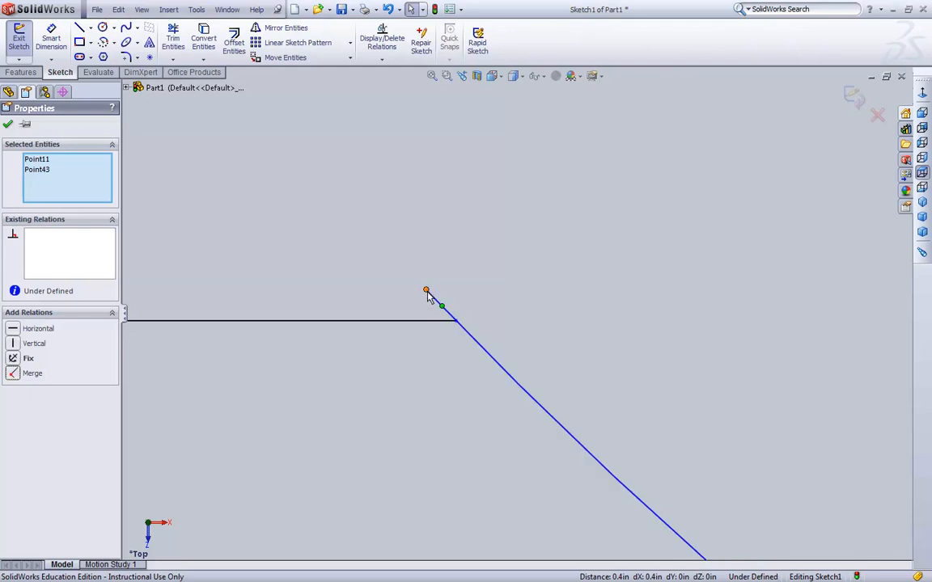
{"action": "left_click", "coordinate": [393, 431]}
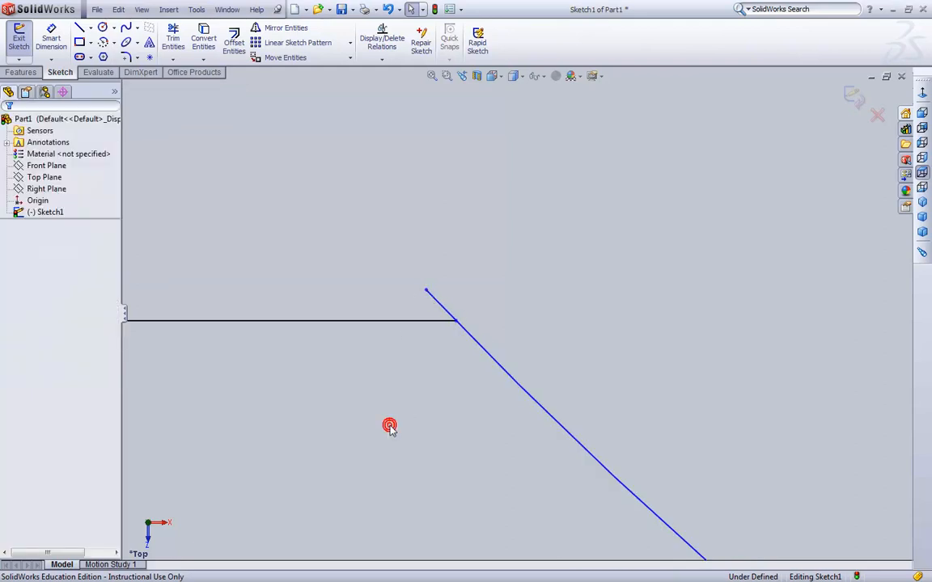
{"action": "left_click", "coordinate": [427, 293]}
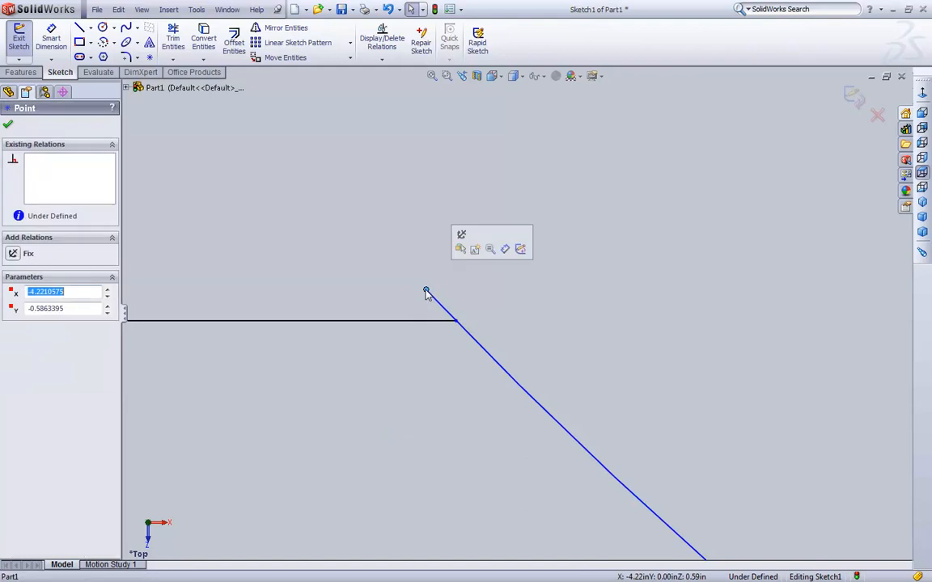
{"action": "left_click", "coordinate": [456, 322], "text": "ctrl"}
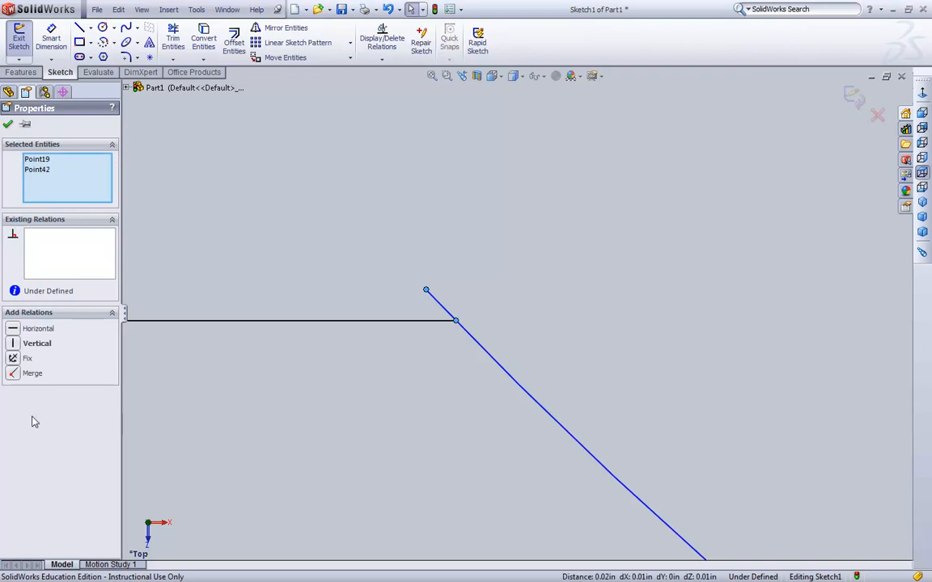
{"action": "left_click", "coordinate": [19, 374]}
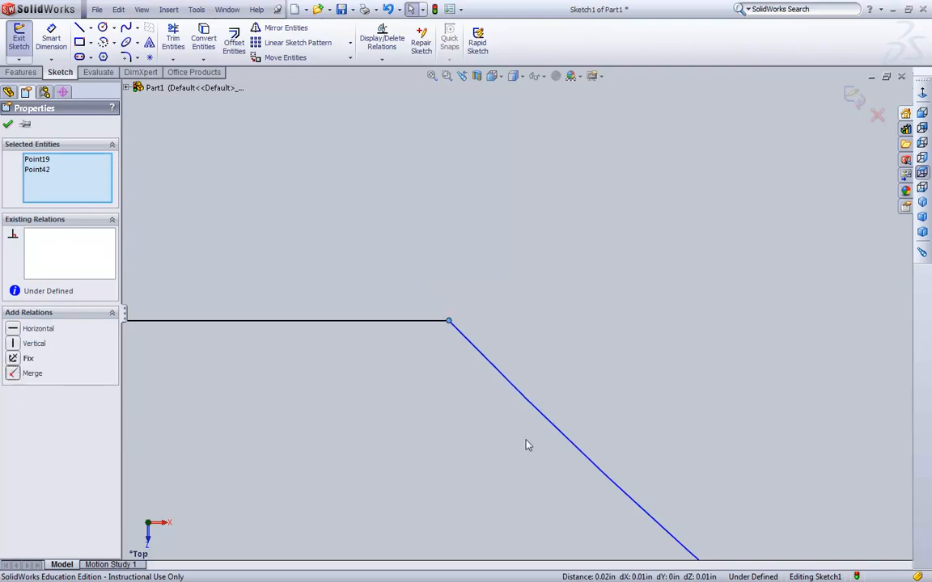
{"action": "left_click", "coordinate": [9, 125]}
{"action": "scroll", "coordinate": [625, 423], "scroll_direction": "up", "scroll_amount": 6}
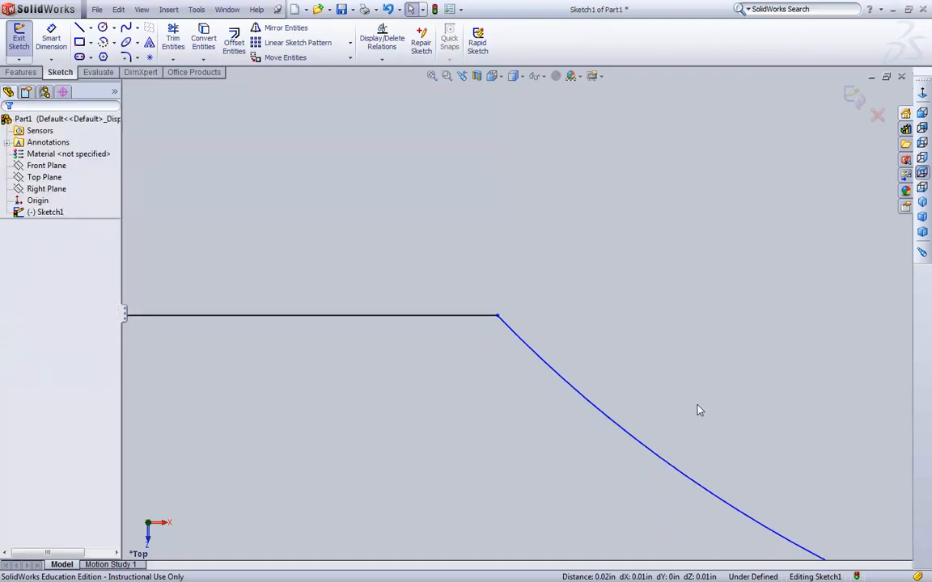
{"action": "scroll", "coordinate": [723, 349], "scroll_direction": "up", "scroll_amount": 8}
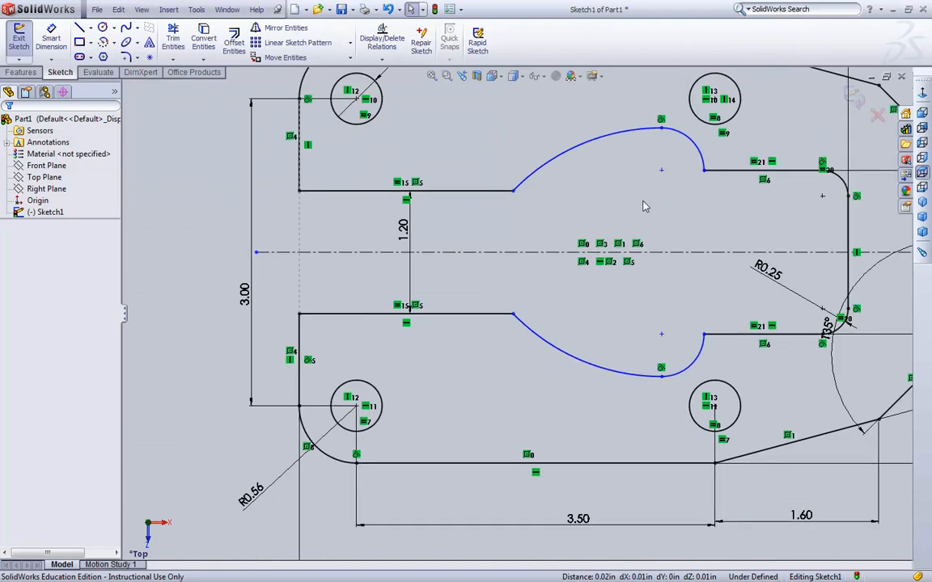
Add an Equal relation between the two large slot arcs above and below the centerline.
{"action": "left_click", "coordinate": [583, 147]}
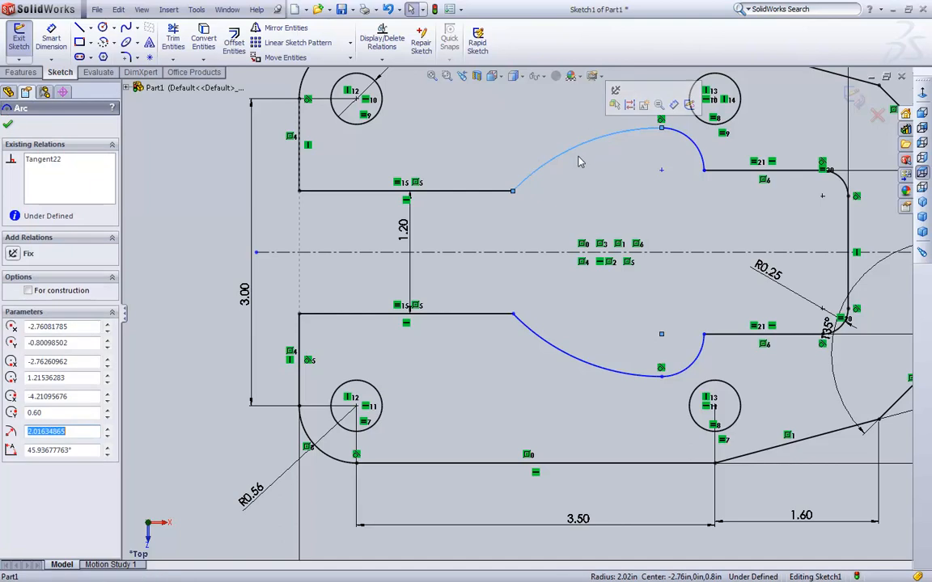
{"action": "left_click", "coordinate": [558, 353], "text": "ctrl"}
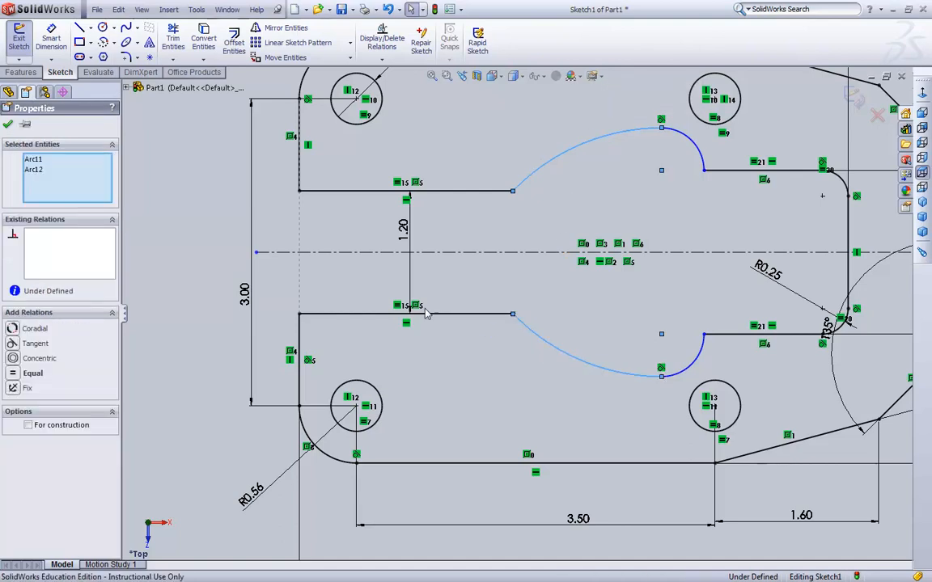
{"action": "left_click", "coordinate": [31, 373]}
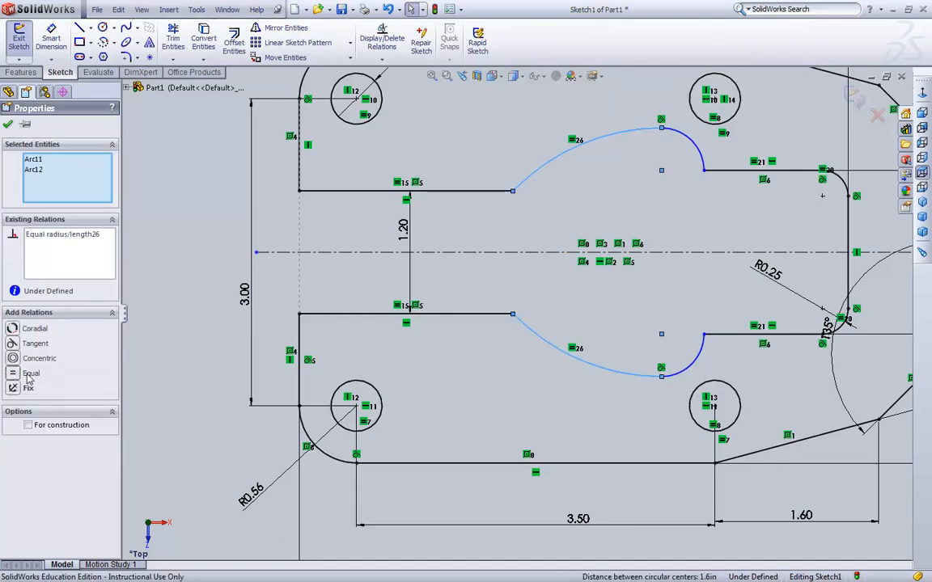
{"action": "left_click", "coordinate": [170, 238]}
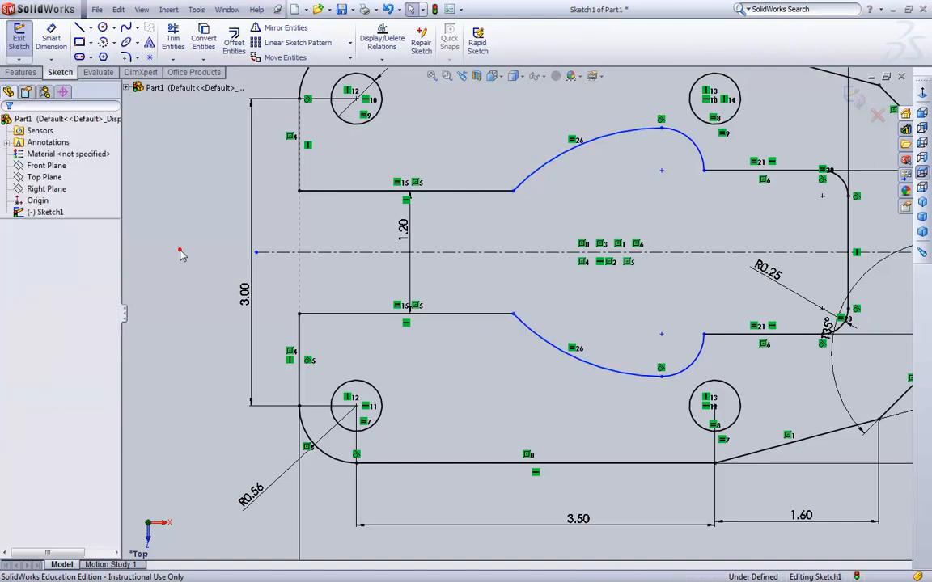
Add an Equal relation between the two small slot arcs above and below the centerline.
{"action": "left_click", "coordinate": [695, 152]}
{"action": "left_click", "coordinate": [702, 356], "text": "ctrl"}
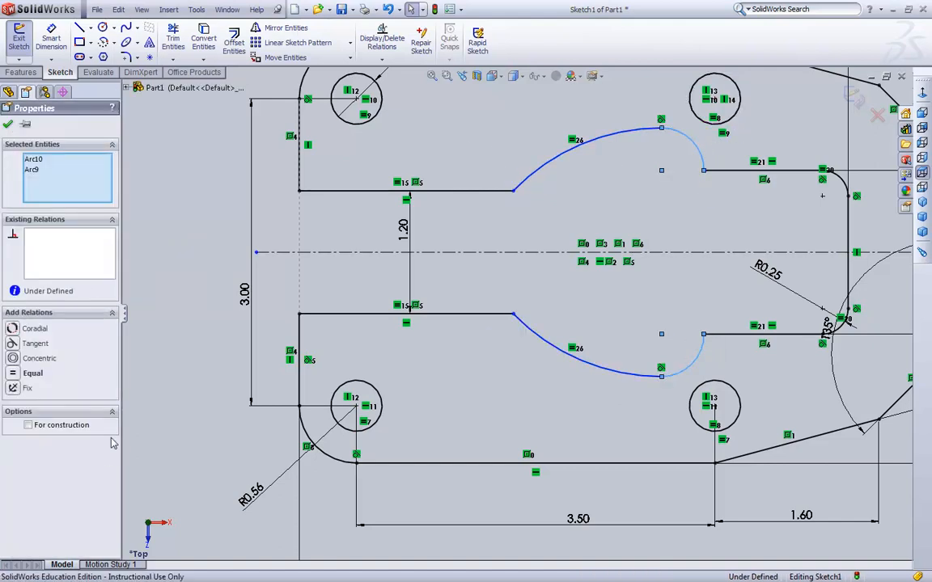
{"action": "left_click", "coordinate": [31, 373]}
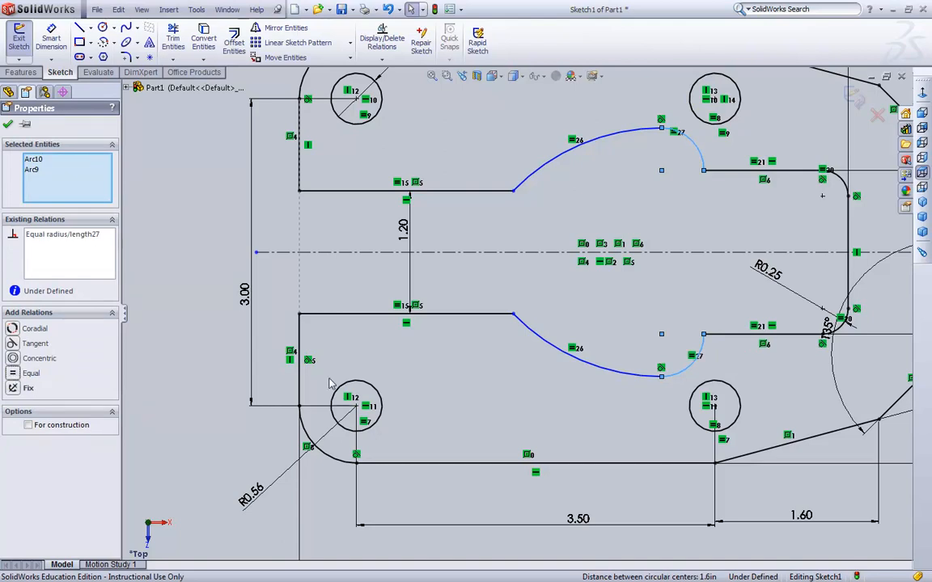
{"action": "left_click", "coordinate": [7, 126]}
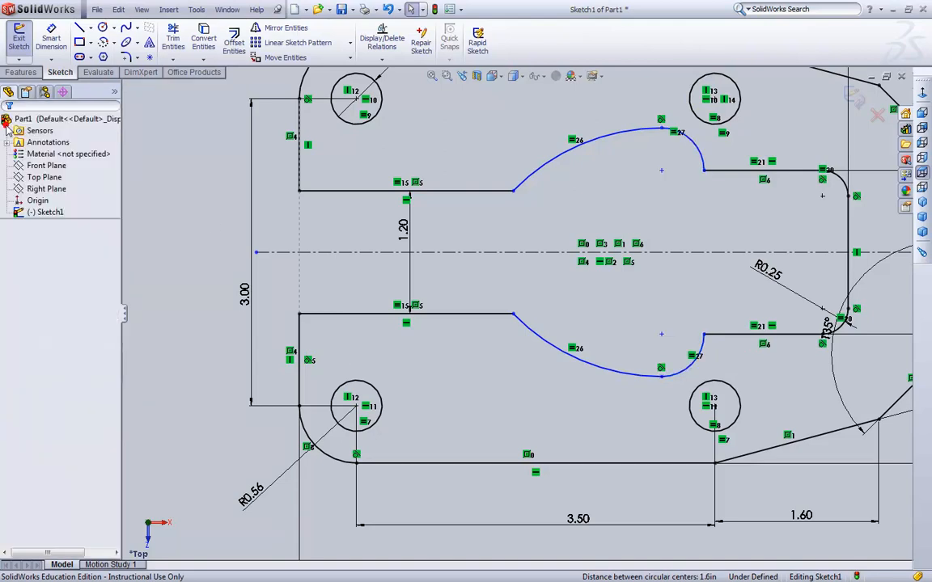
Dimension the lower large slot arc with a radius of 2 in.
{"action": "left_click", "coordinate": [51, 41]}
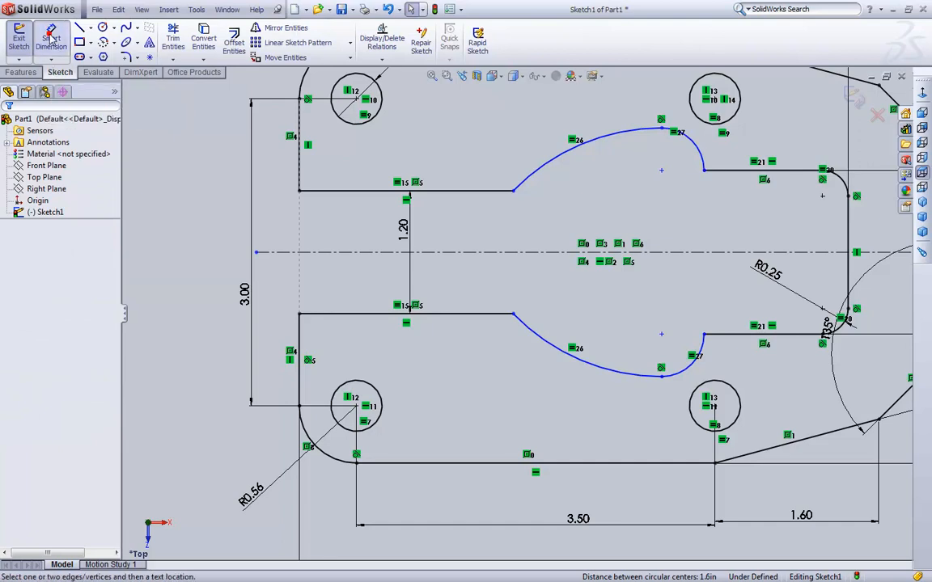
{"action": "left_click", "coordinate": [537, 344]}
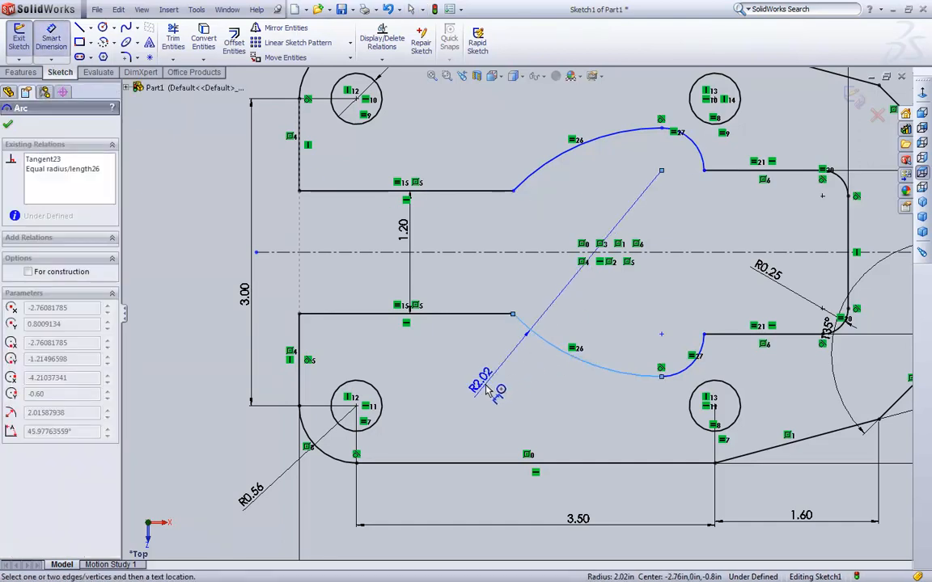
{"action": "left_click", "coordinate": [486, 390]}
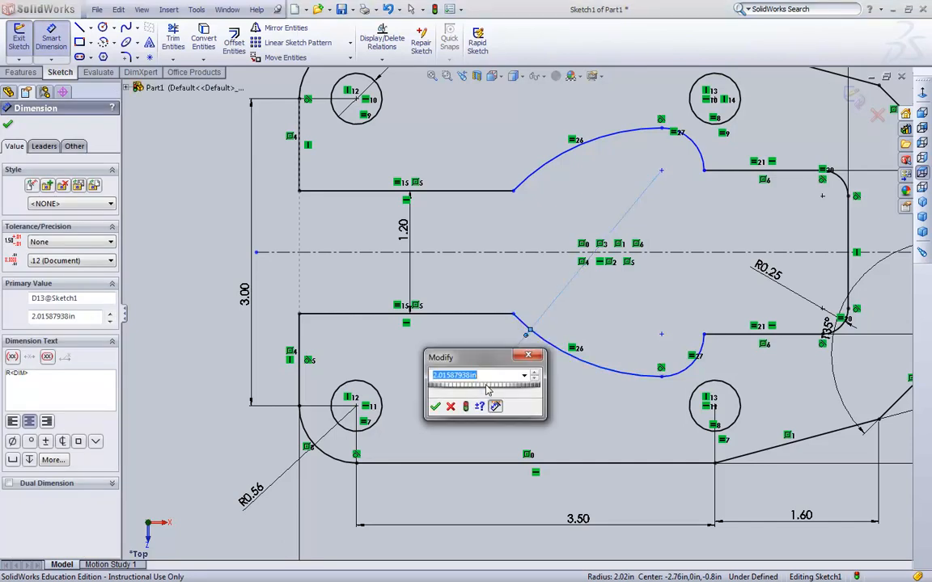
{"action": "type", "text": "2"}
{"action": "key", "text": "Return"}
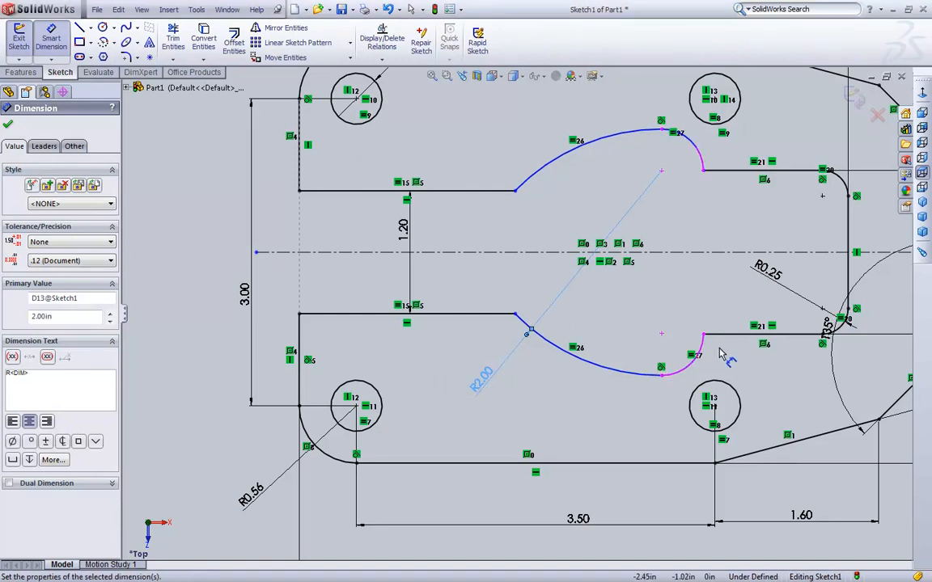
Dimension the lower small slot arc with a radius of 0.4 in.
{"action": "left_click", "coordinate": [671, 409]}
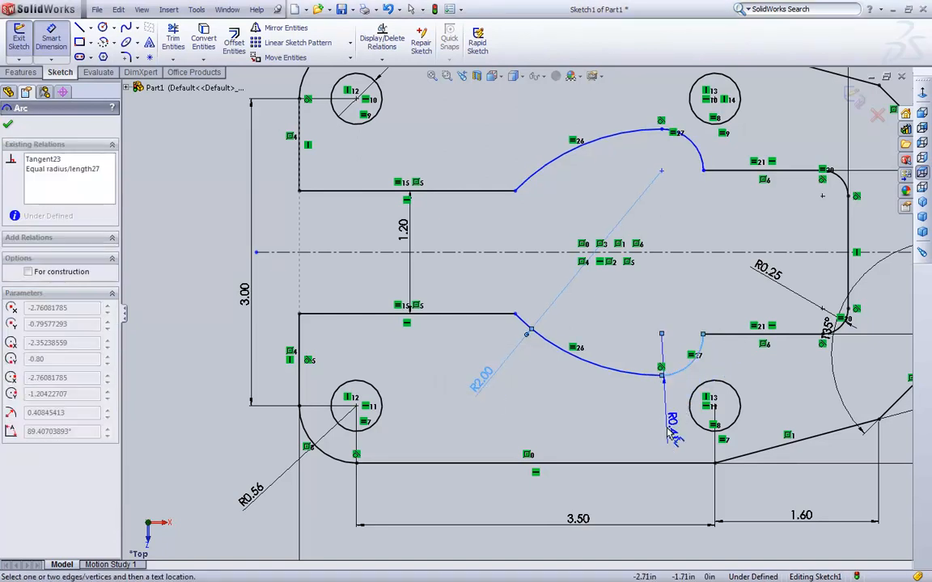
{"action": "left_click", "coordinate": [676, 435]}
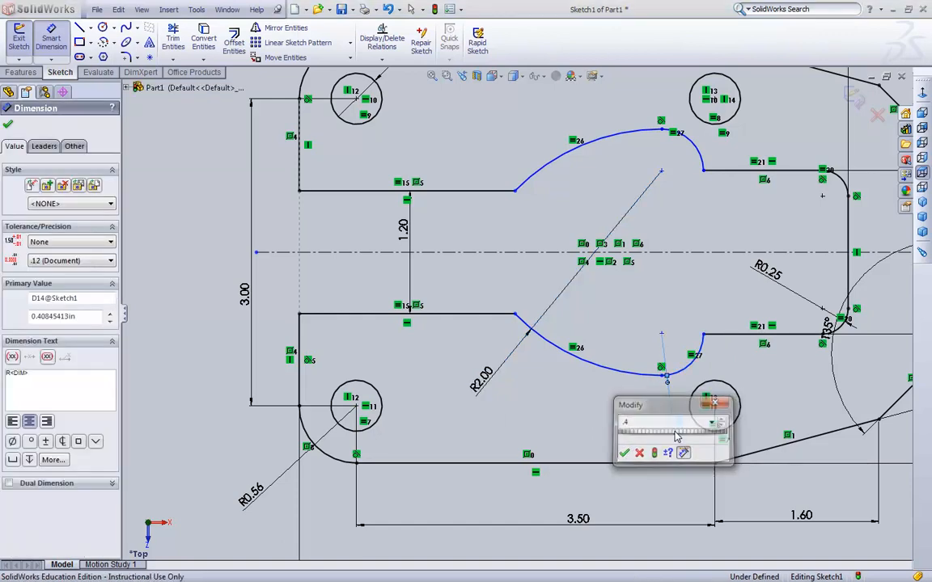
{"action": "key", "text": "Return"}
Dimension the horizontal distance from the upper large arc's center to the profile's right vertical edge as 3.3 in.
{"action": "scroll", "coordinate": [686, 292], "scroll_direction": "up", "scroll_amount": 3}
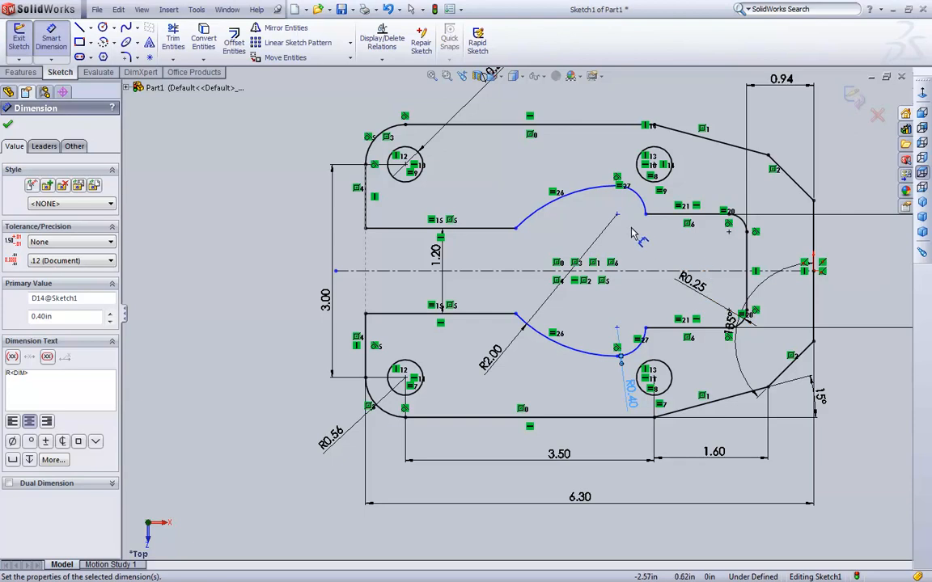
{"action": "left_click", "coordinate": [813, 233]}
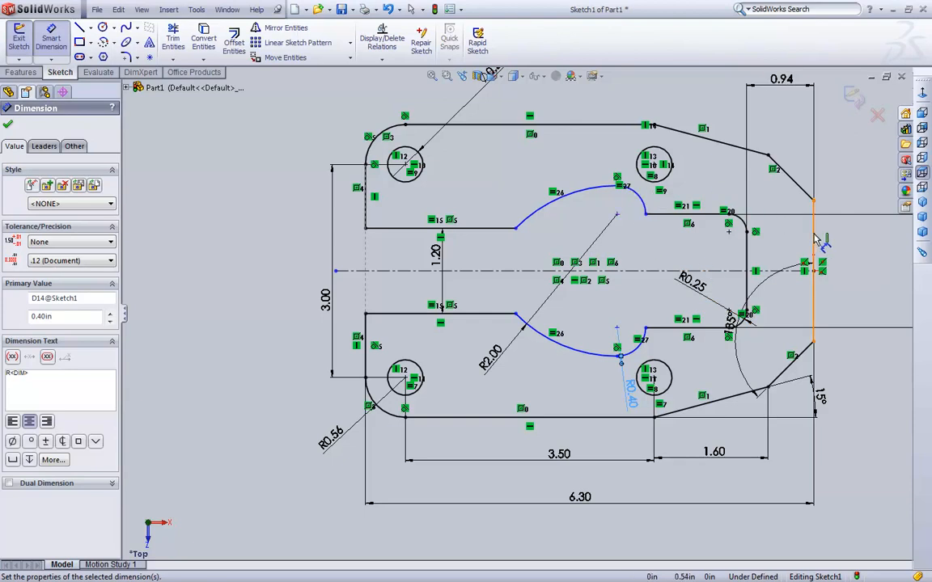
{"action": "left_click", "coordinate": [616, 214]}
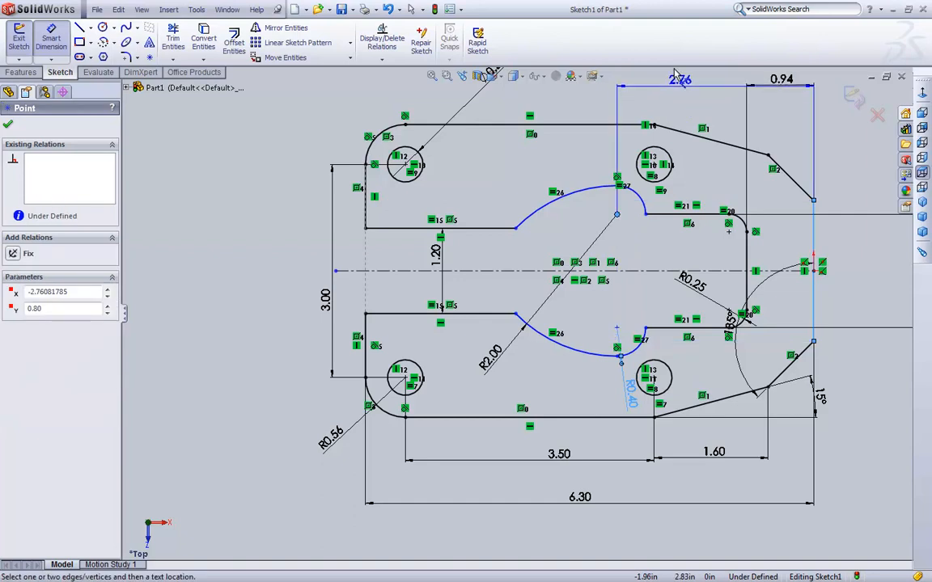
{"action": "left_click", "coordinate": [678, 78]}
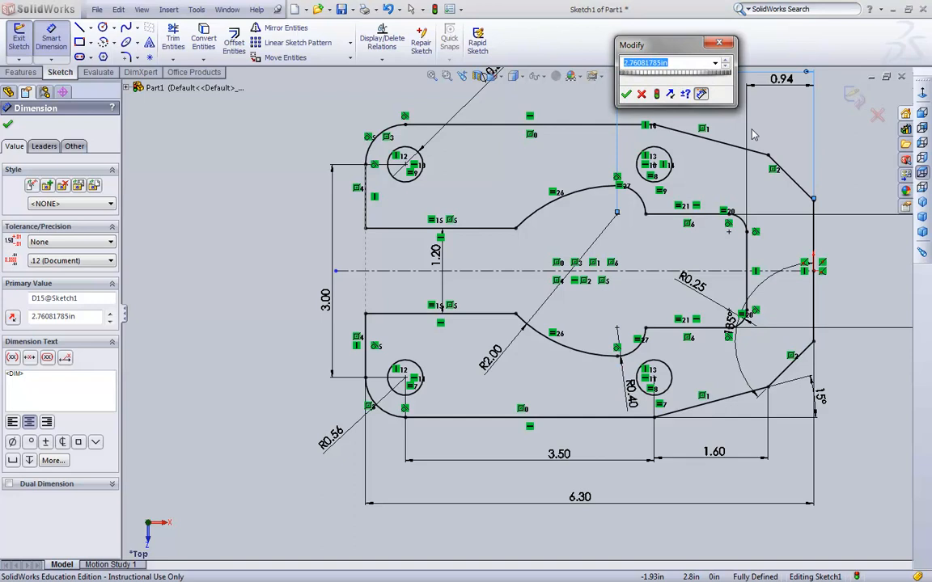
{"action": "type", "text": "3.3"}
{"action": "key", "text": "Return"}
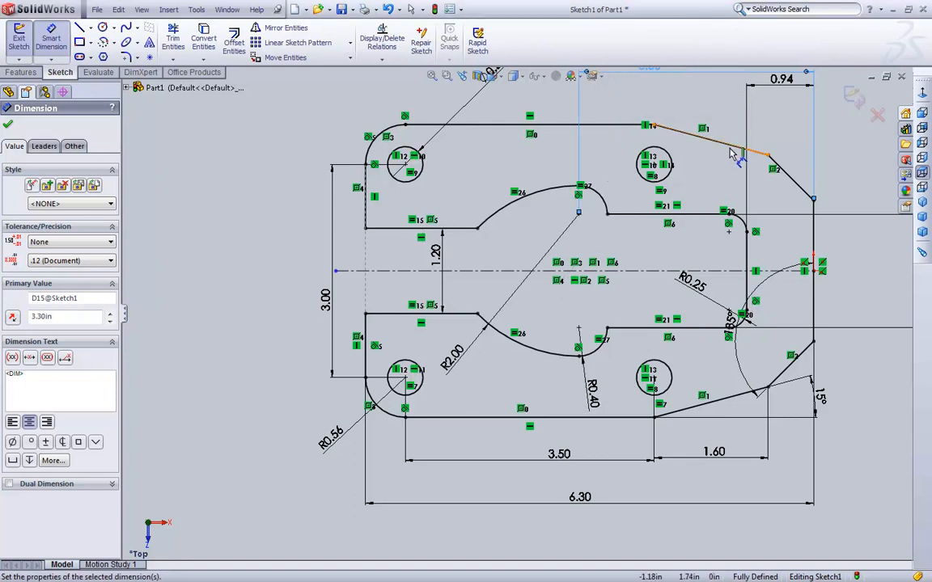
Reposition the 135° angle dimension clear of the slot corner and move the 3.30 dimension farther above the profile.
{"action": "key", "text": "f"}
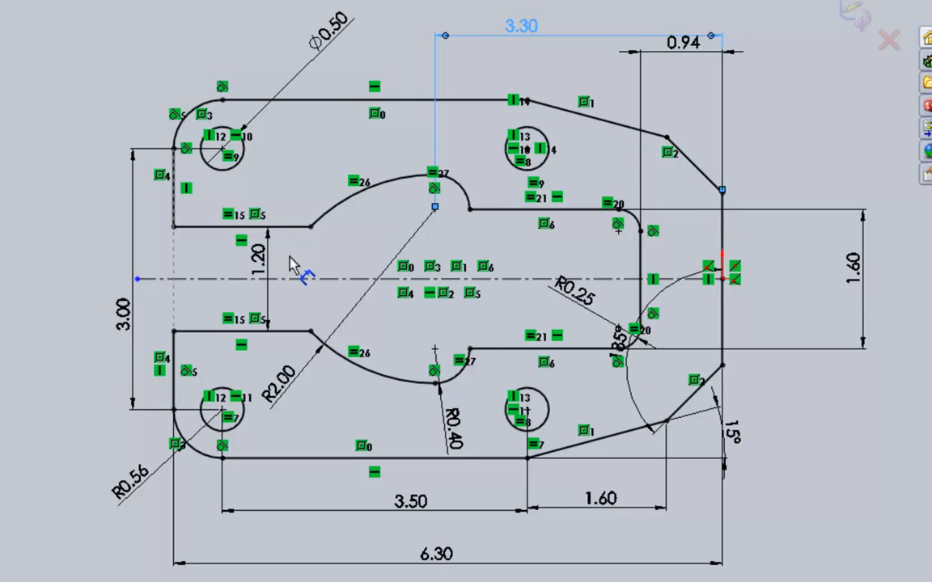
{"action": "left_click", "coordinate": [796, 176]}
{"action": "left_click_drag", "start_coordinate": [617, 348], "coordinate": [678, 325]}
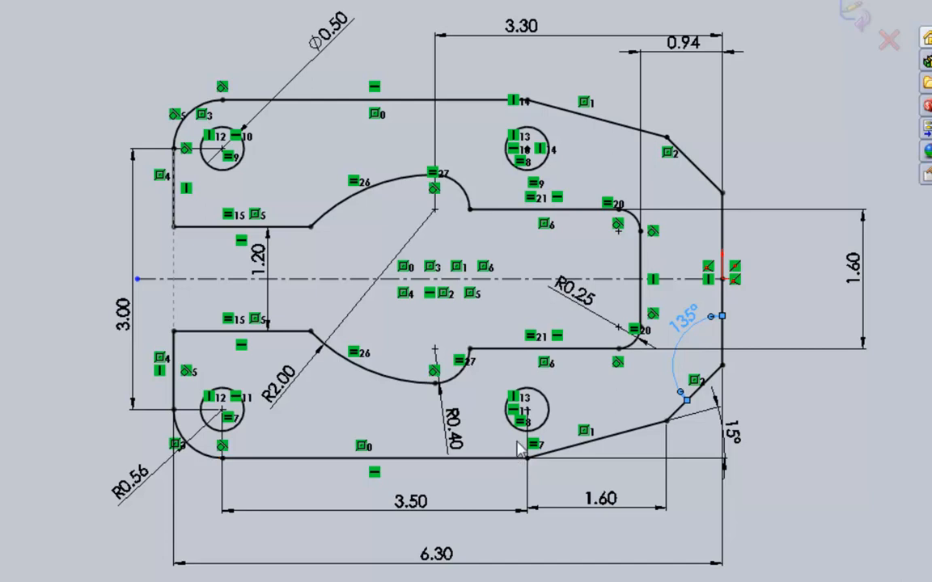
{"action": "left_click_drag", "start_coordinate": [536, 33], "coordinate": [550, 16]}
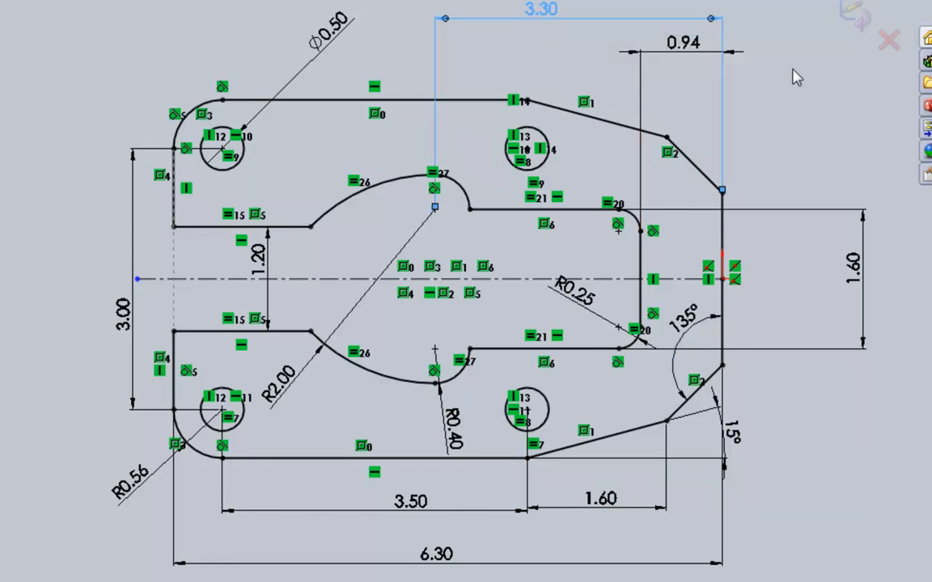
{"action": "left_click", "coordinate": [751, 138]}
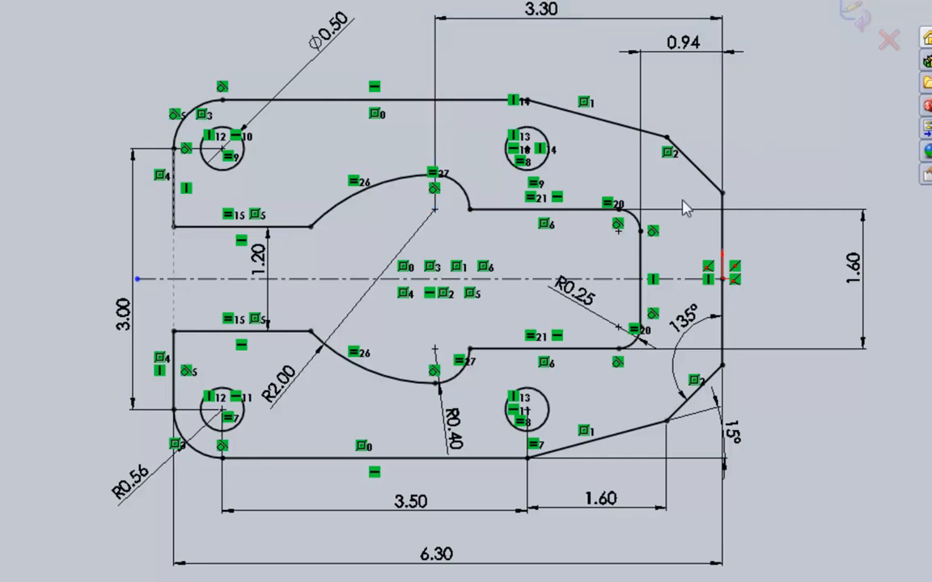